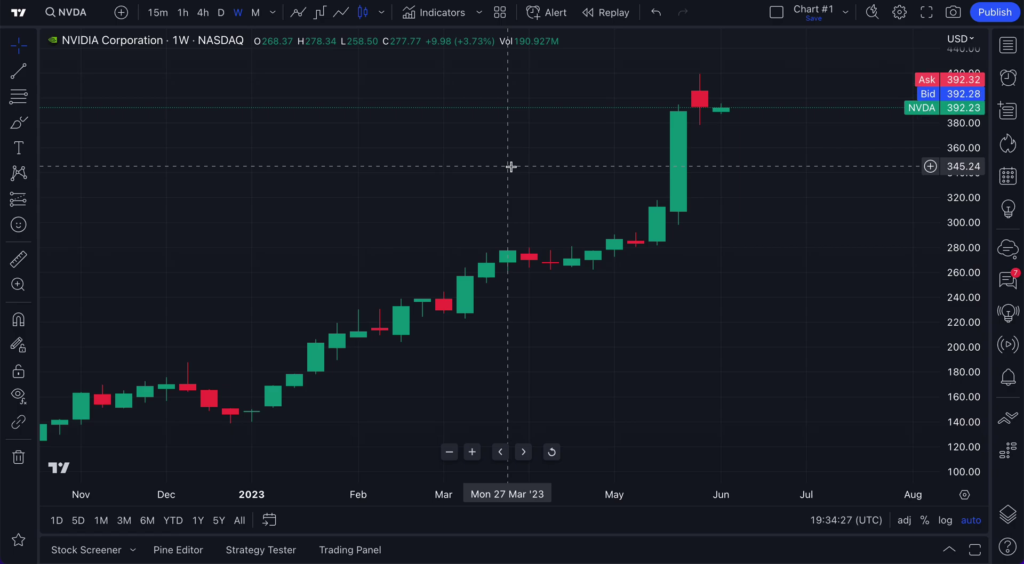
- Zoom and pan the NVDA 1W chart onto recent weeks, then bring up the Select Layout choices
scroll(425, 146, "up", 5)
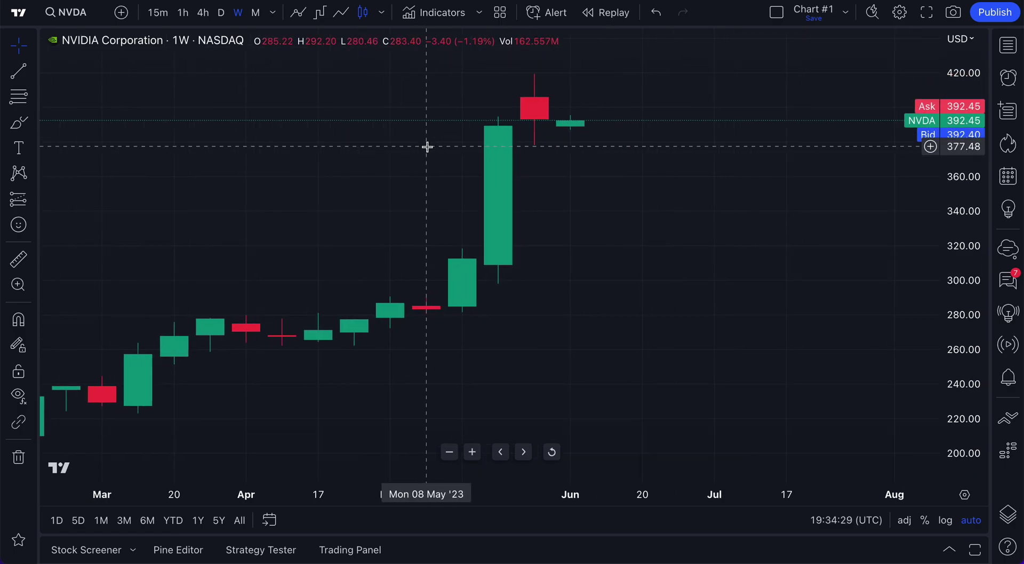
left_click_drag(364, 163, 386, 164)
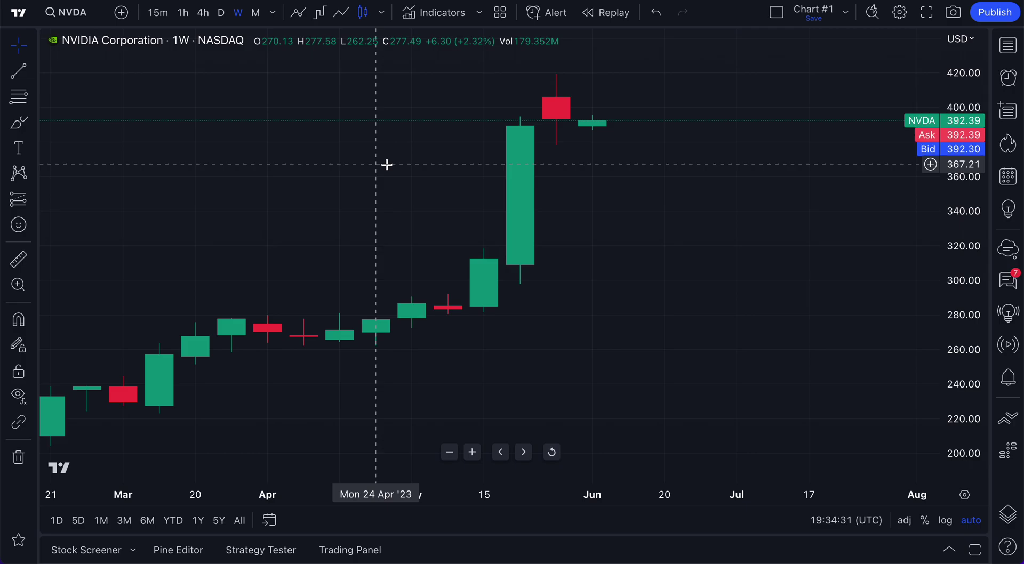
left_click(777, 13)
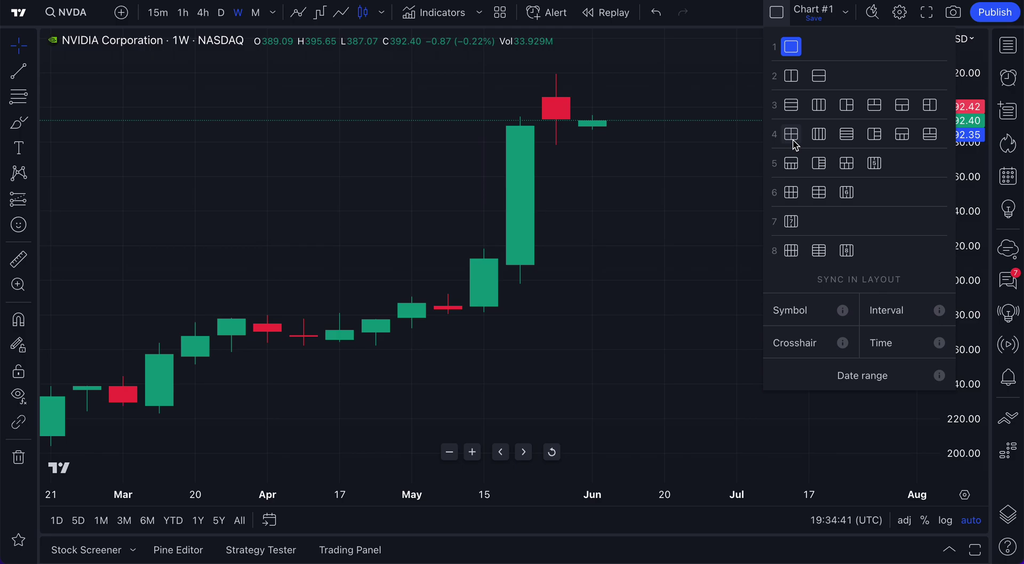
left_click(643, 125)
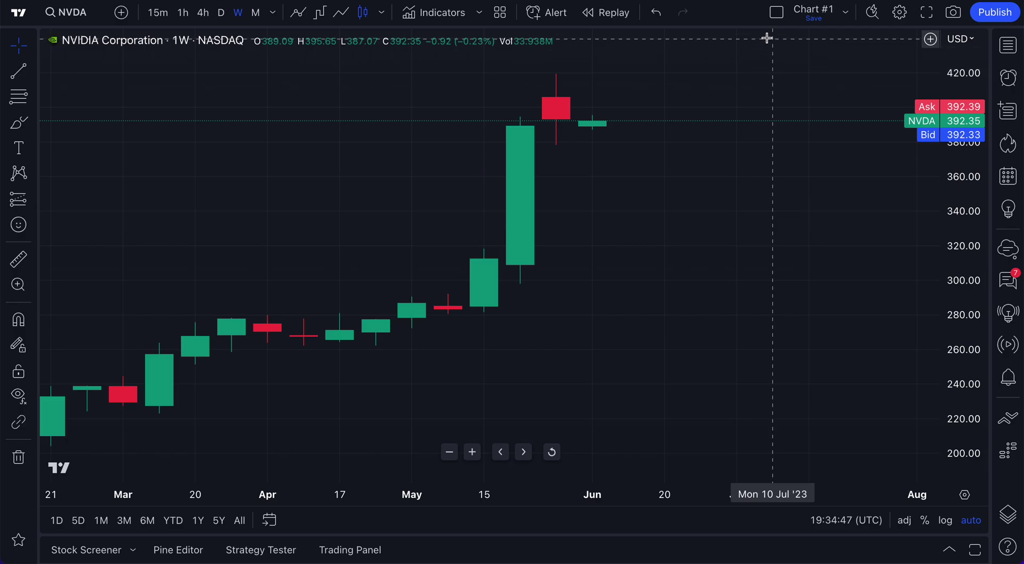
left_click(776, 21)
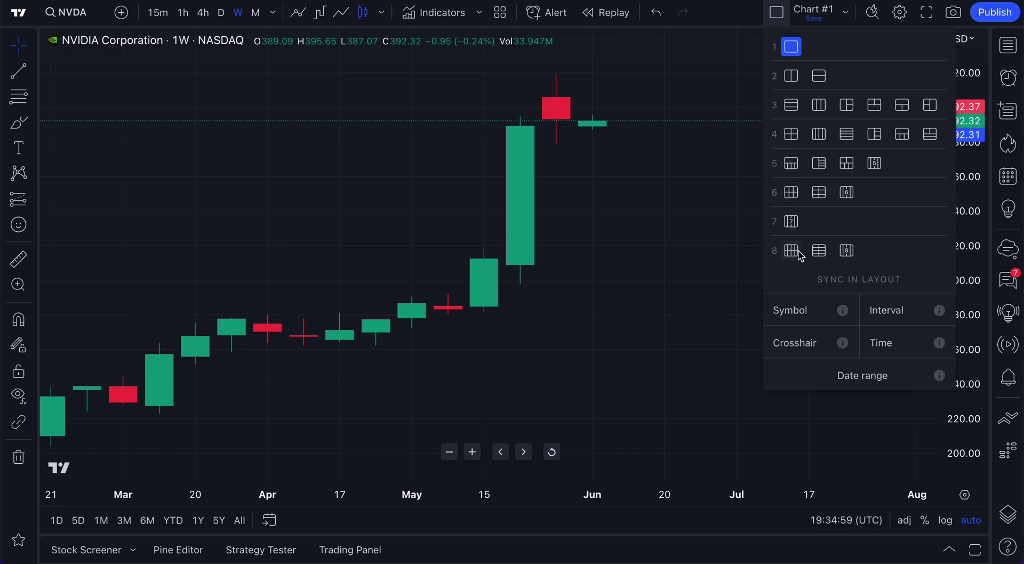
- Split into two side-by-side charts: NVIDIA weekly beside Apple 4h
left_click(794, 79)
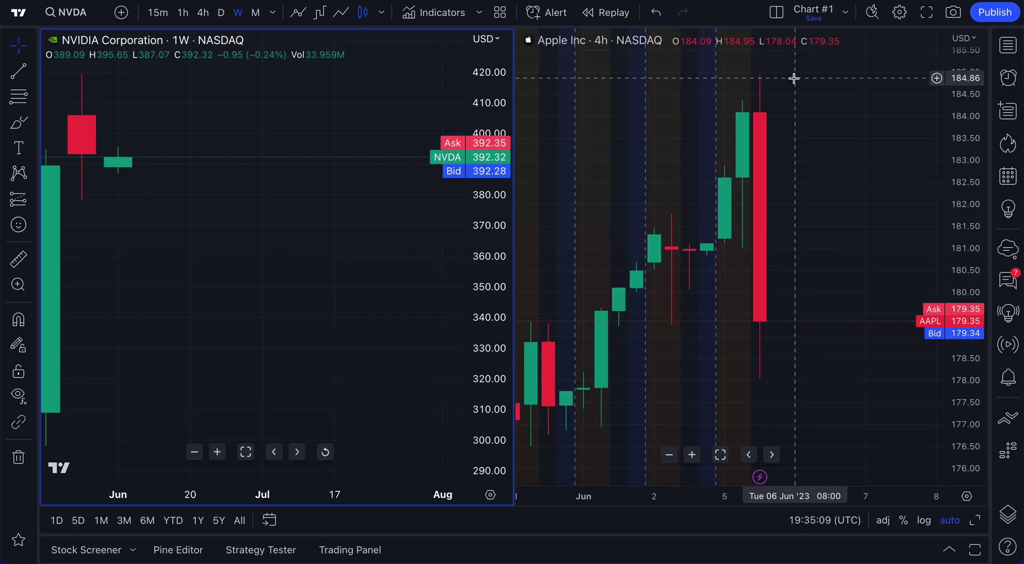
left_click(562, 140)
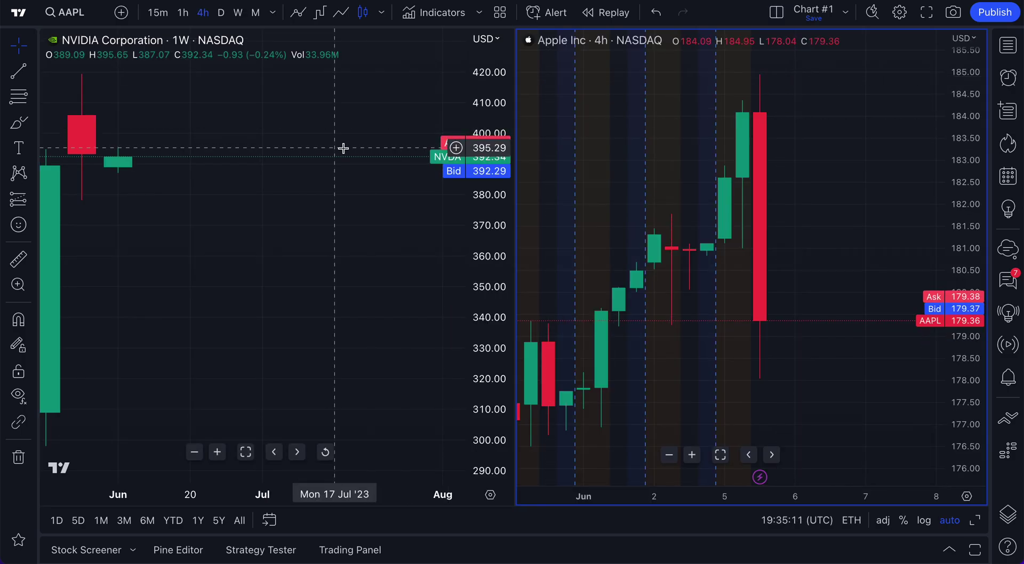
left_click(277, 126)
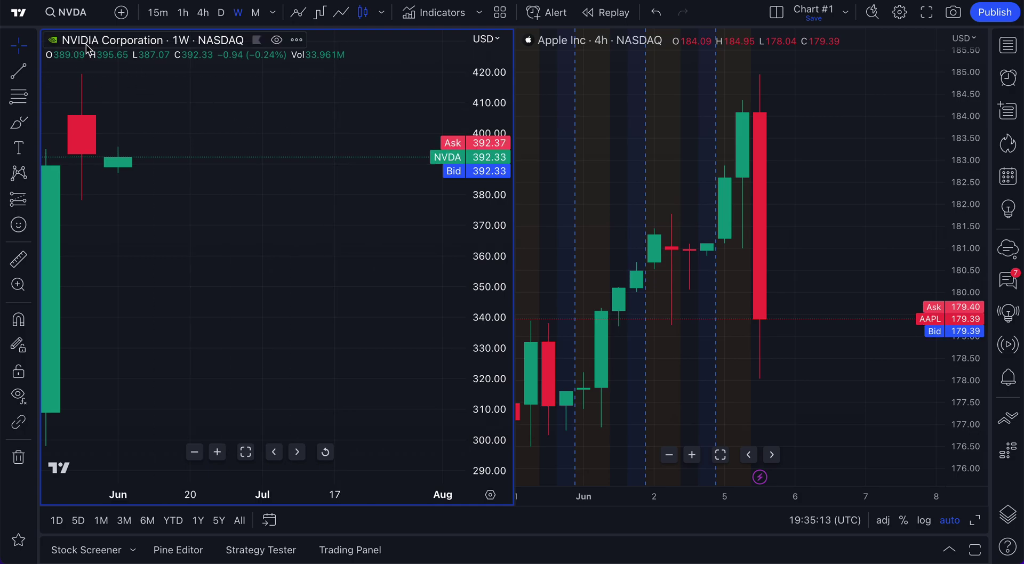
left_click(608, 129)
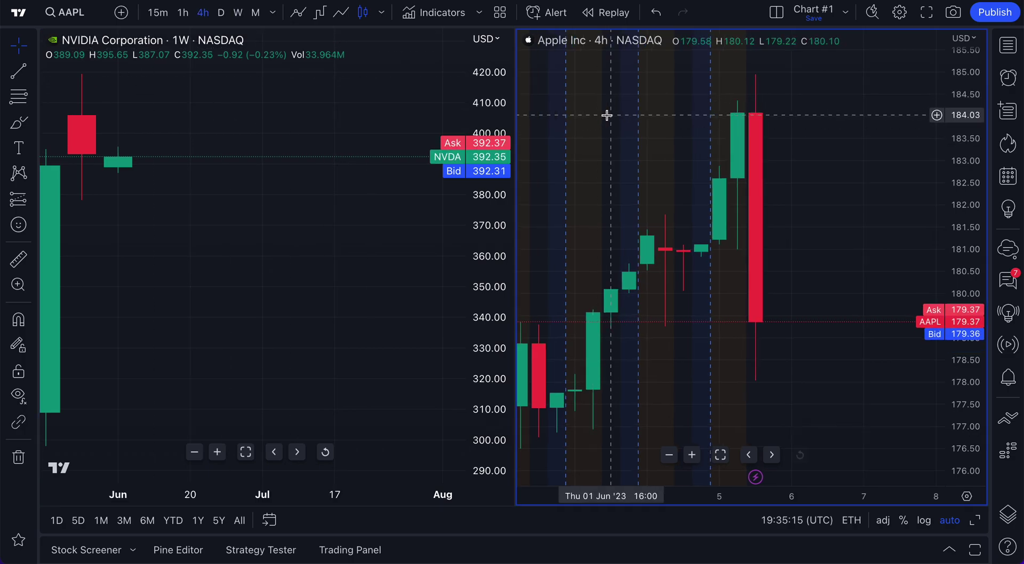
- Zoom the Apple chart, drag the divider to widen NVIDIA, then reopen the layout choices
scroll(597, 116, "up", 1)
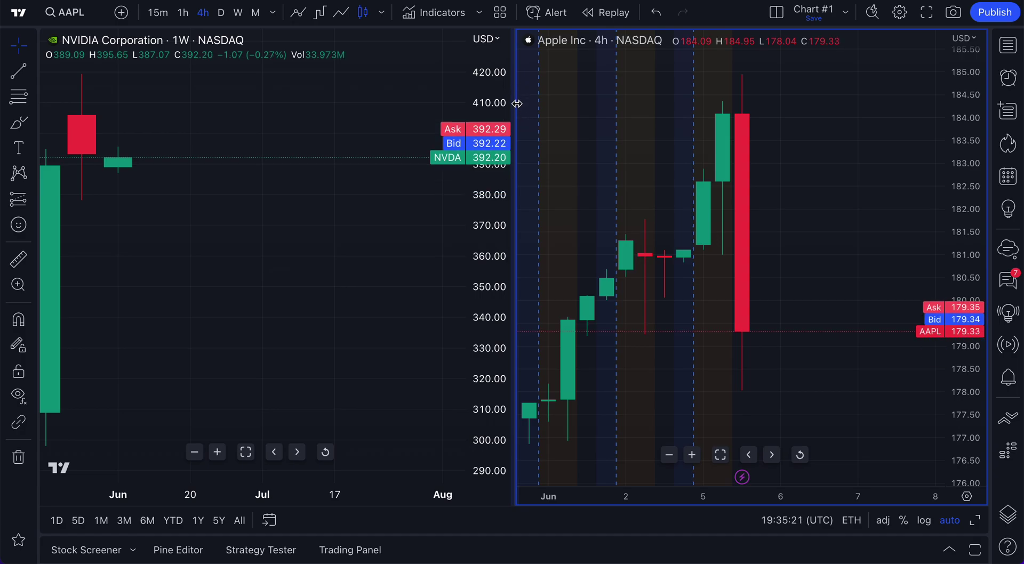
left_click_drag(517, 103, 516, 161)
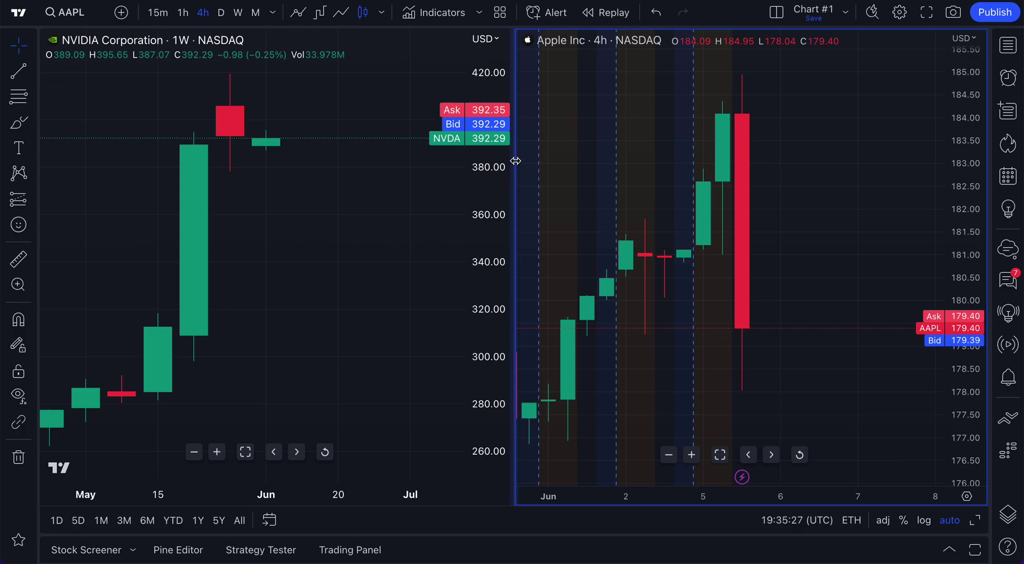
left_click(780, 13)
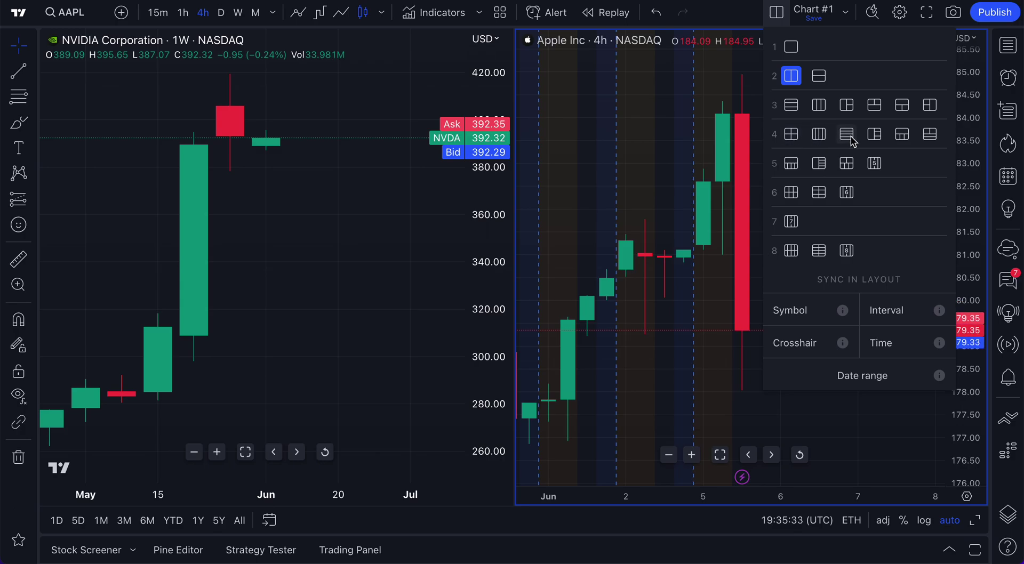
- Switch to the six-chart grid and cycle through its panes
left_click(792, 194)
left_click(271, 145)
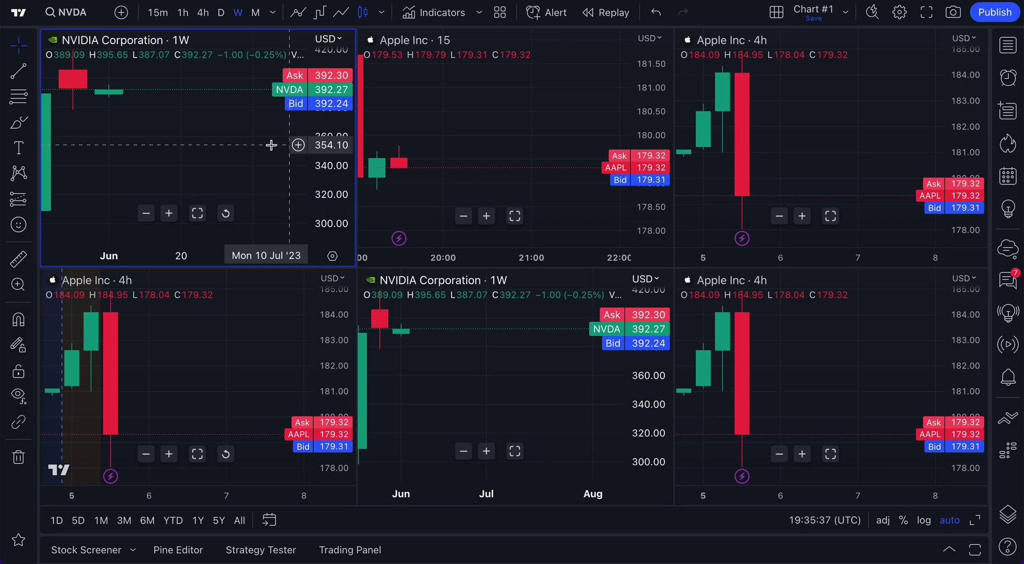
left_click(457, 140)
left_click(763, 135)
left_click(809, 337)
left_click(450, 333)
left_click(229, 331)
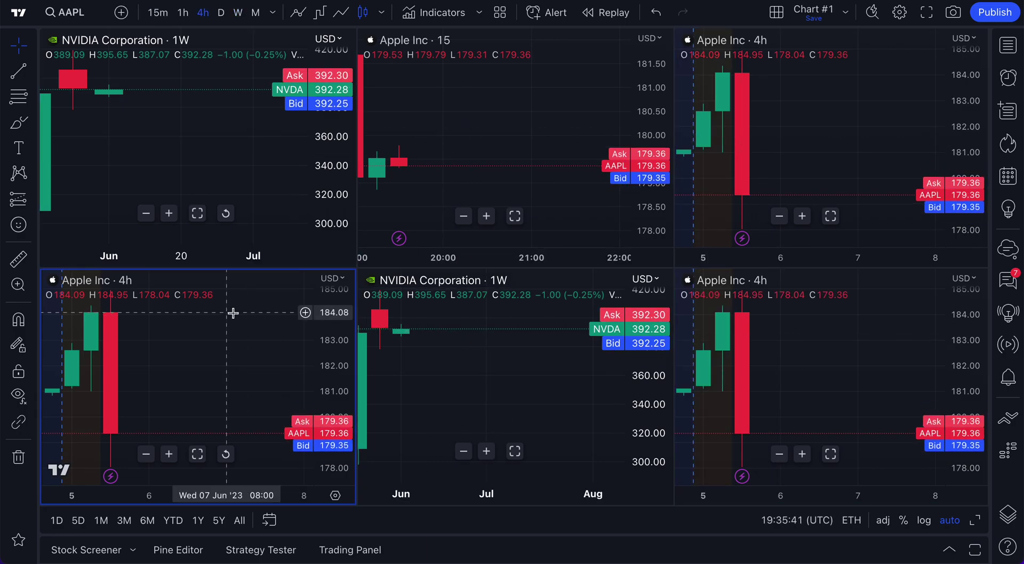
left_click(138, 110)
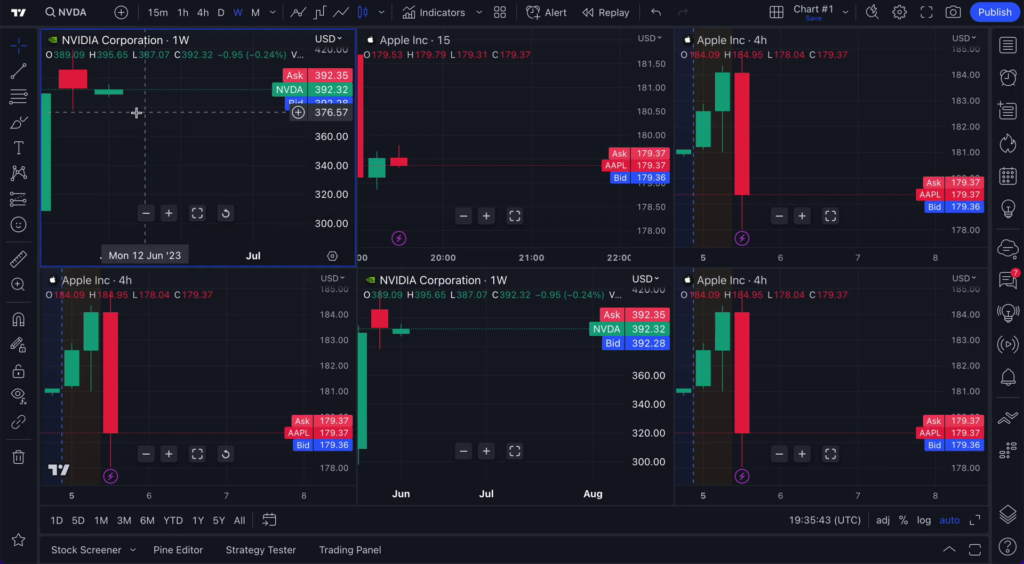
left_click(471, 114)
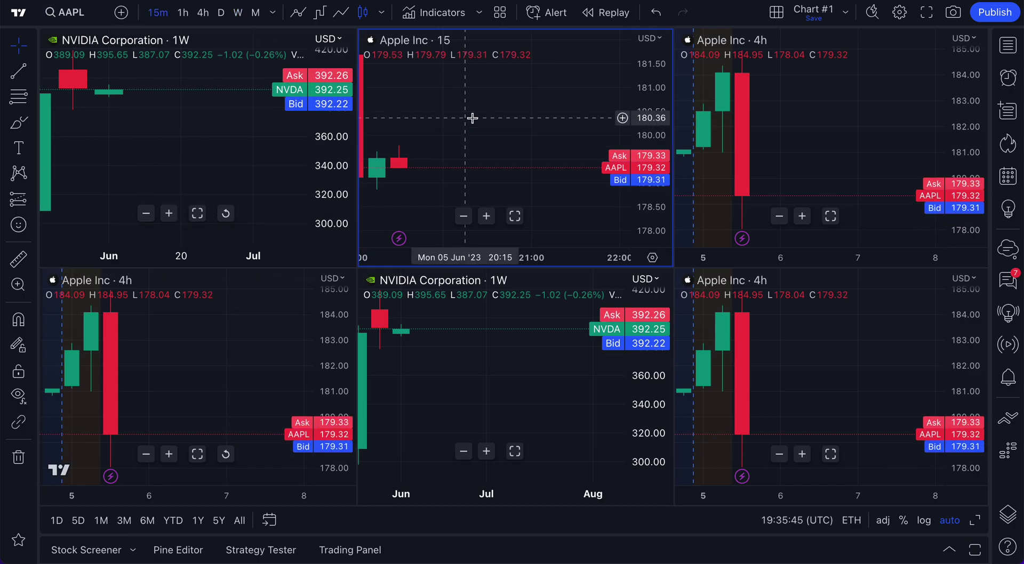
- Load BTCUSD into the top-right chart and USDJPY into the bottom-left chart
left_click(805, 96)
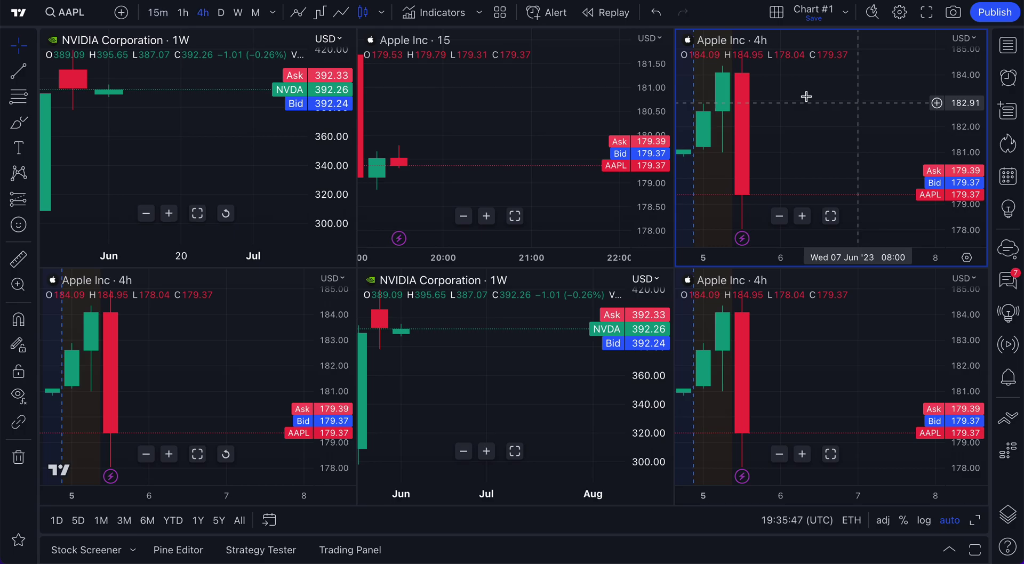
left_click(81, 15)
type("BTCUSD")
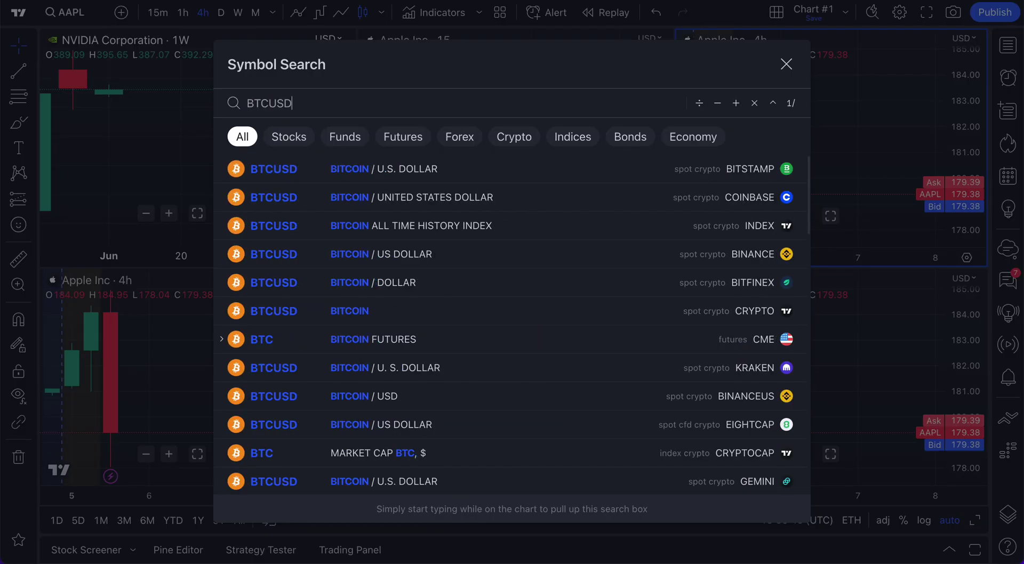
key("Return")
left_click(178, 350)
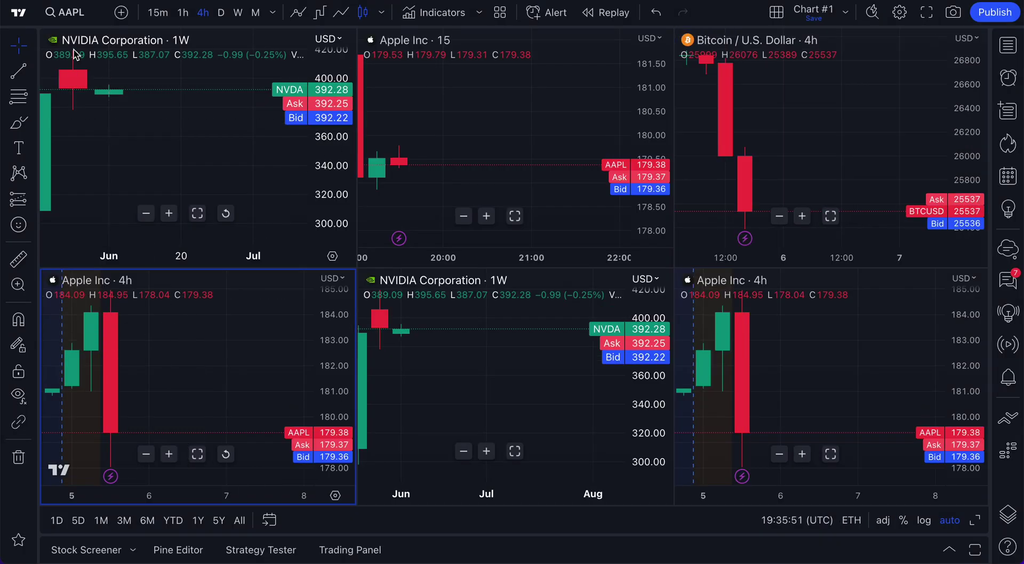
left_click(81, 15)
type("USDJPY")
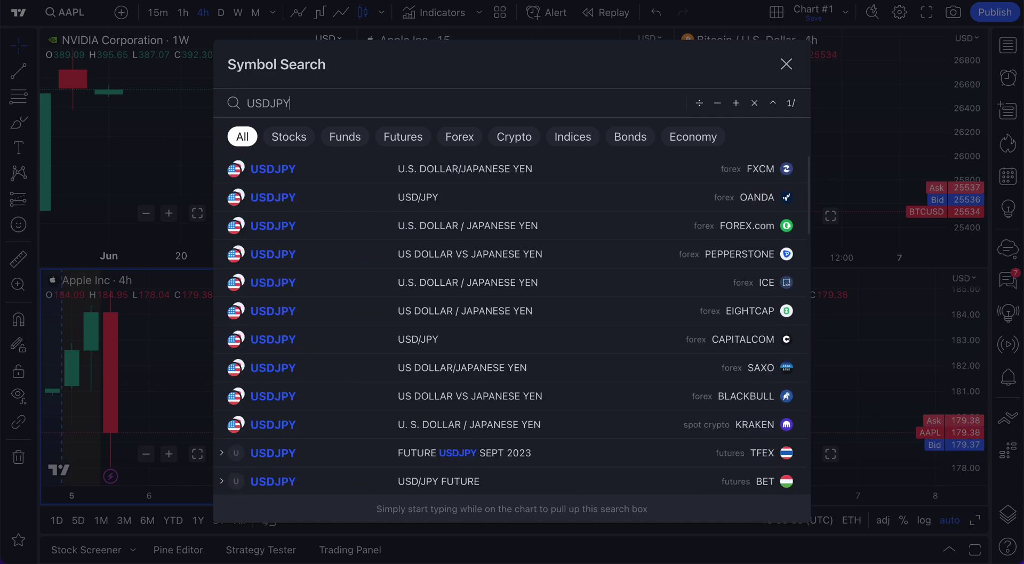
key("Return")
- Load AMZN into the bottom-middle chart and GOOGL into the bottom-right chart
left_click(455, 316)
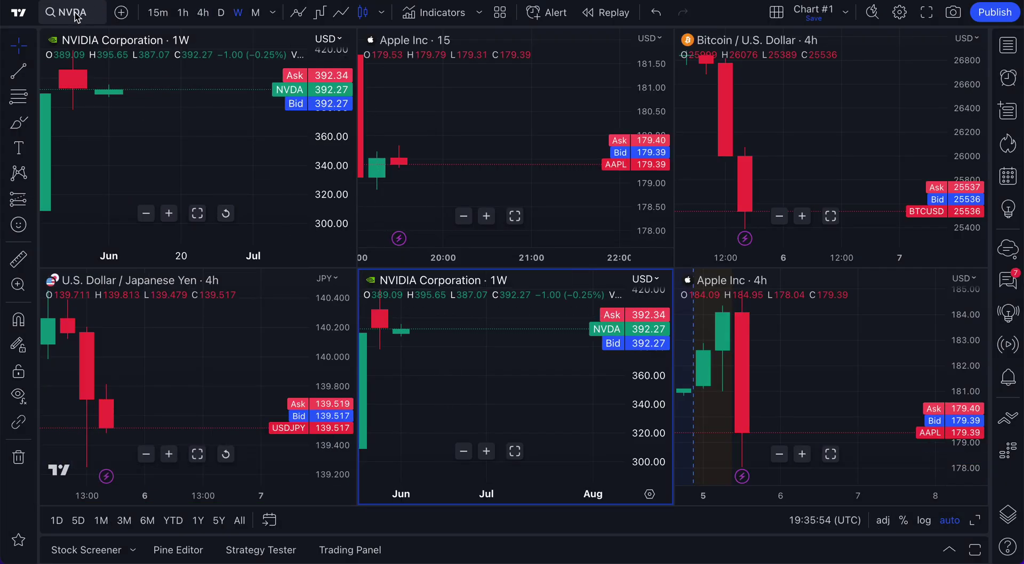
type("AMZN")
key("Return")
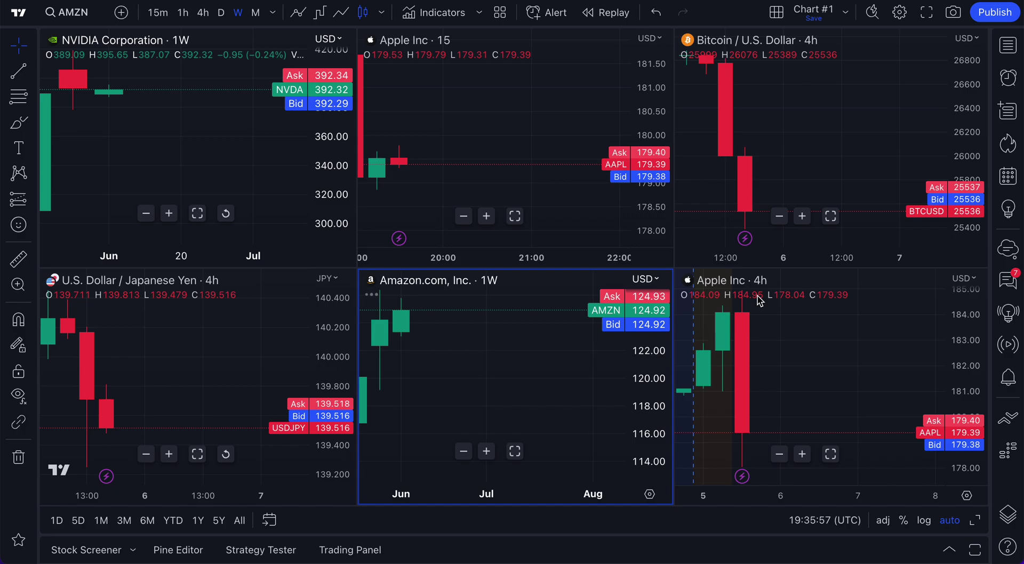
left_click(756, 296)
left_click(88, 14)
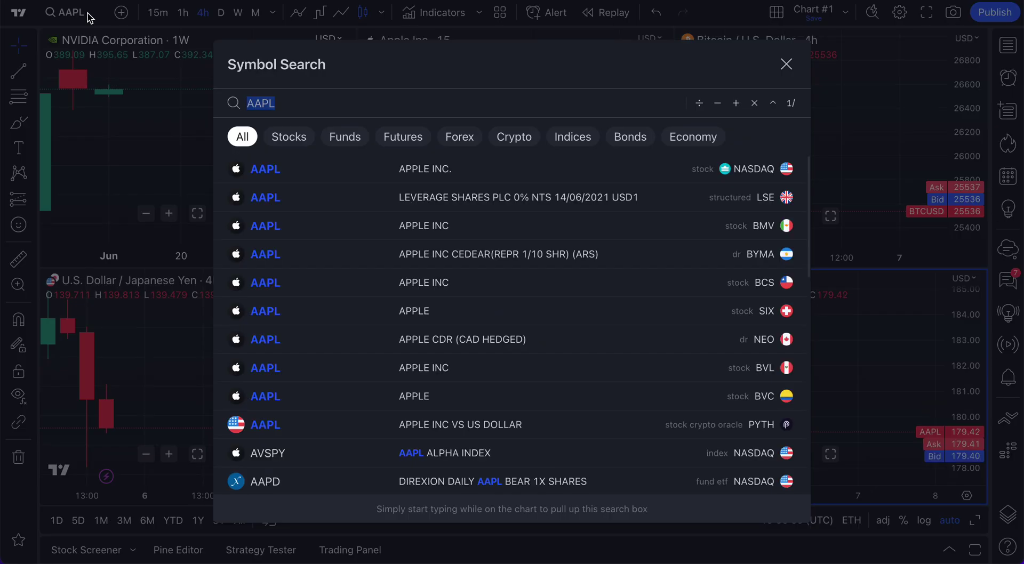
type("GOOGL")
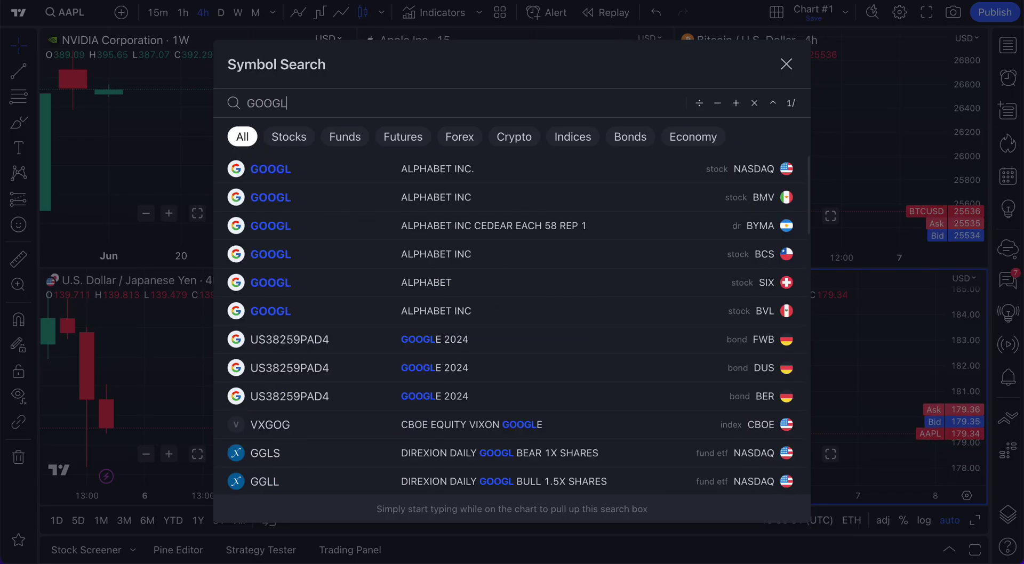
key("Return")
- Check each of the six charts, shorten the top row, adjust widths, and reopen the layout choices
left_click(238, 121)
left_click(531, 109)
left_click(783, 148)
left_click(795, 338)
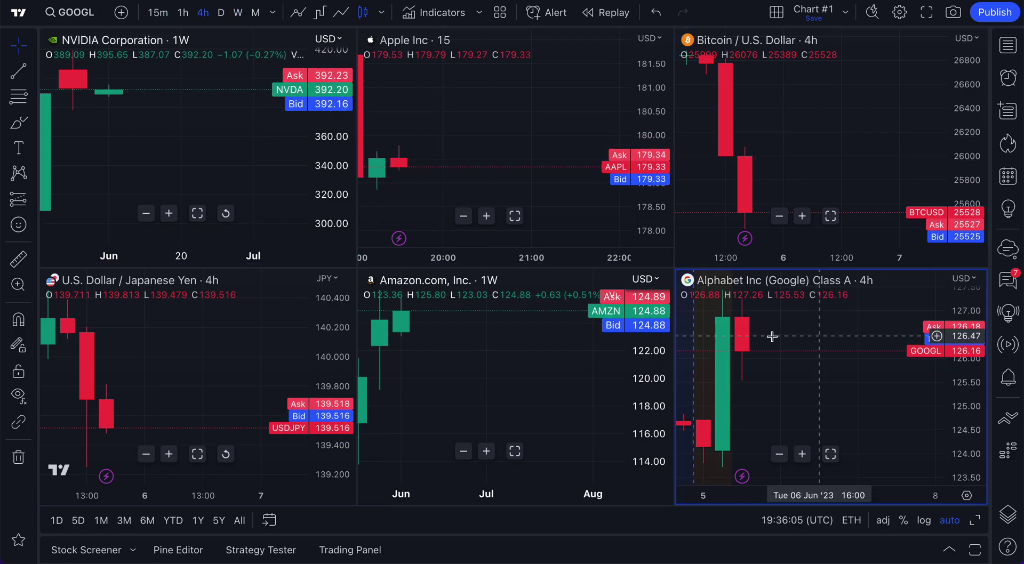
left_click(549, 352)
left_click(224, 319)
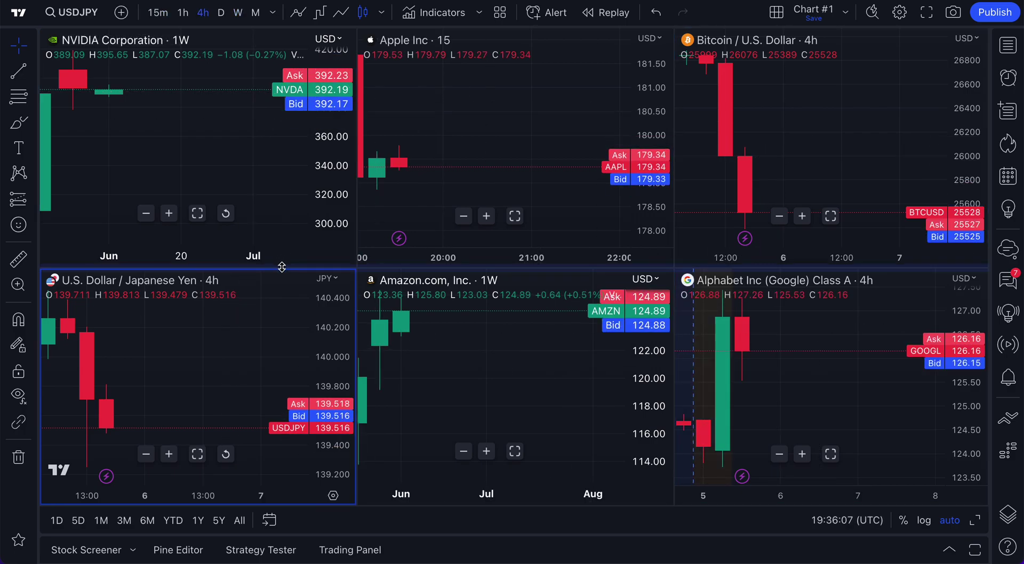
mouse_move(274, 269)
left_mouse_down()
mouse_move(272, 152)
mouse_move(268, 326)
mouse_move(270, 261)
left_mouse_up()
mouse_move(362, 184)
left_mouse_down()
mouse_move(590, 183)
mouse_move(359, 166)
left_mouse_up()
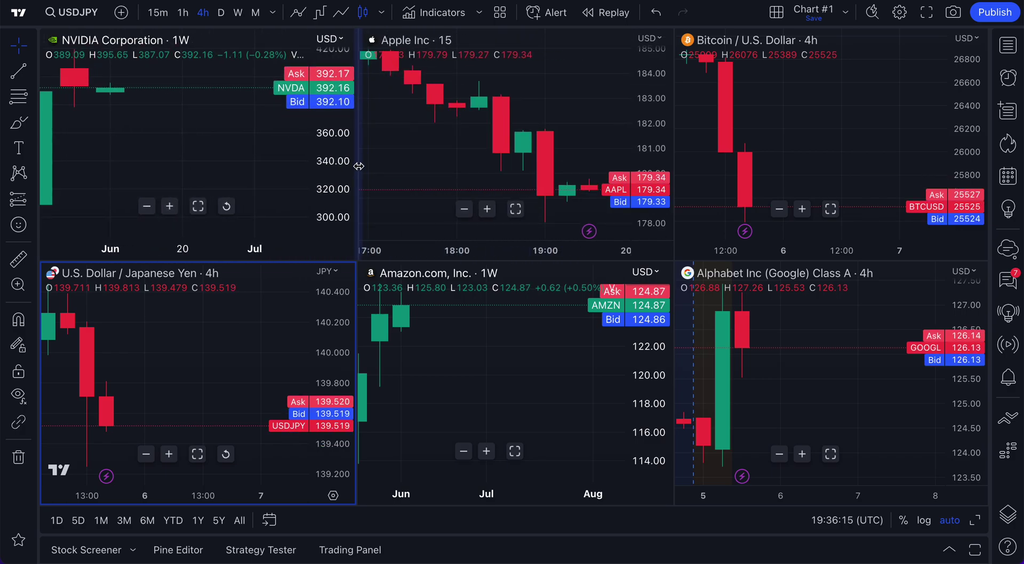
left_click(774, 18)
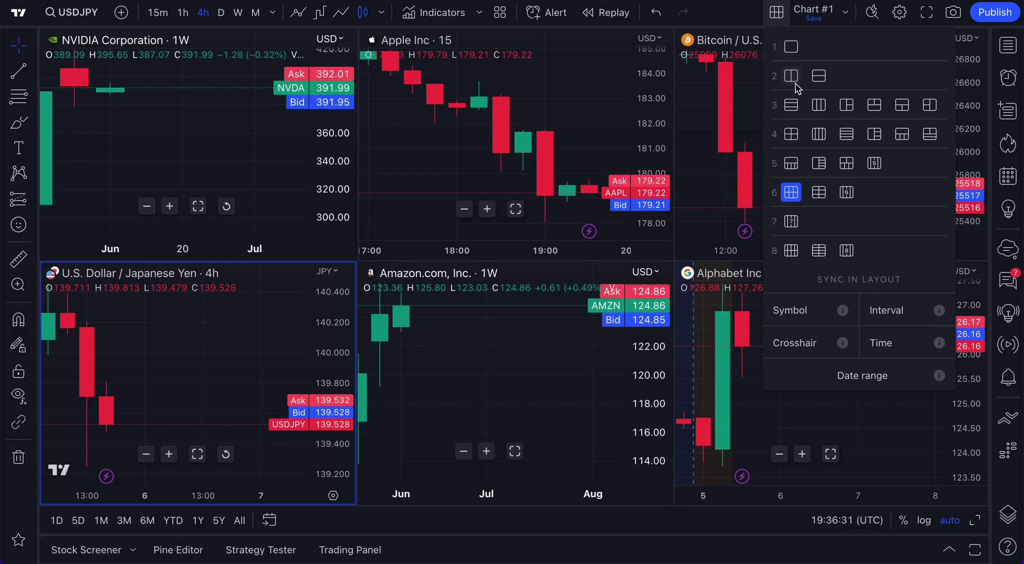
- Switch to the 2×2 four-chart grid and pan the Apple 15-minute chart
left_click(790, 134)
left_click(601, 137)
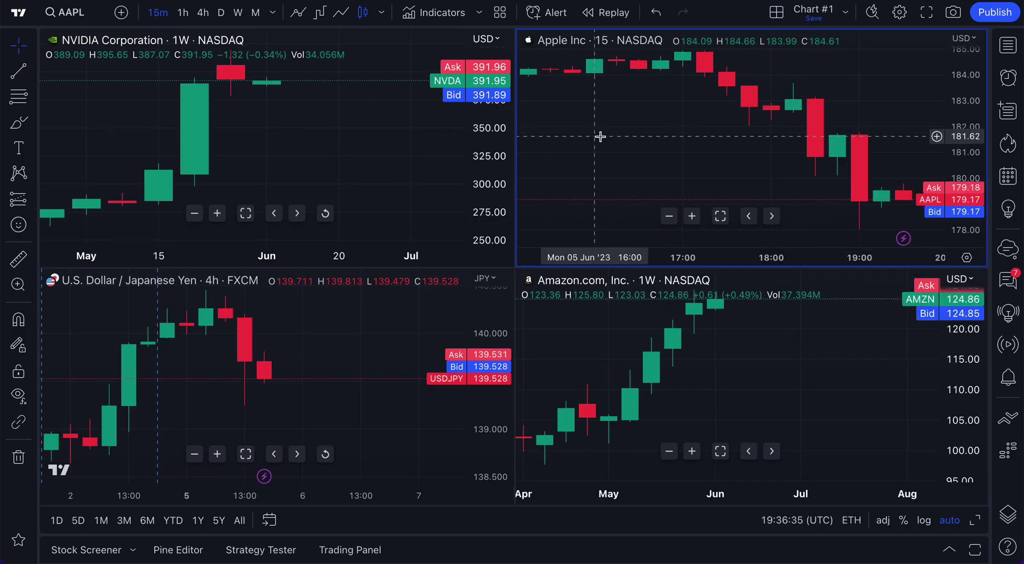
left_click_drag(601, 138, 539, 138)
left_click_drag(615, 151, 549, 144)
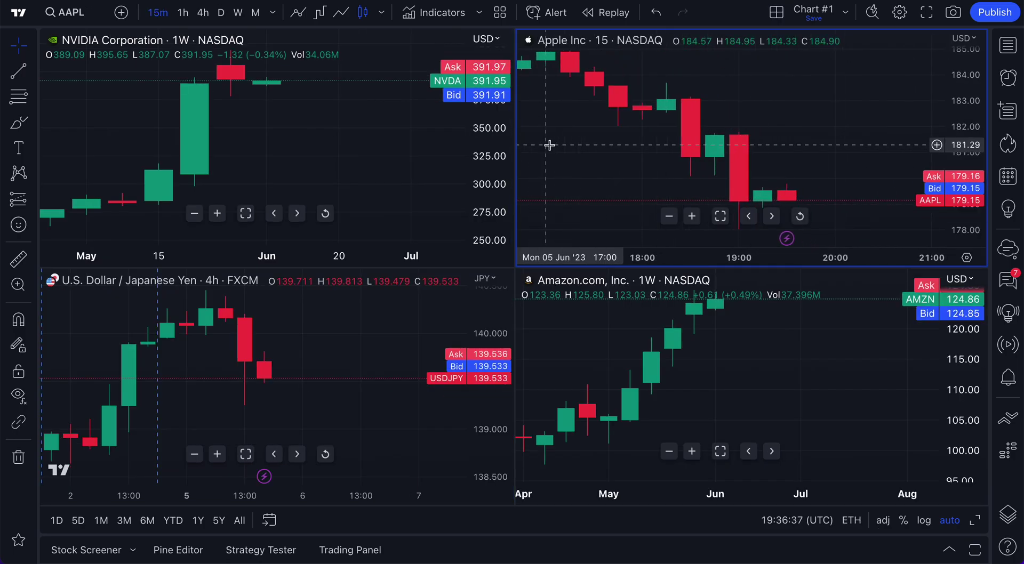
- Review the layout and Sync in Layout options, then close them
left_click(778, 13)
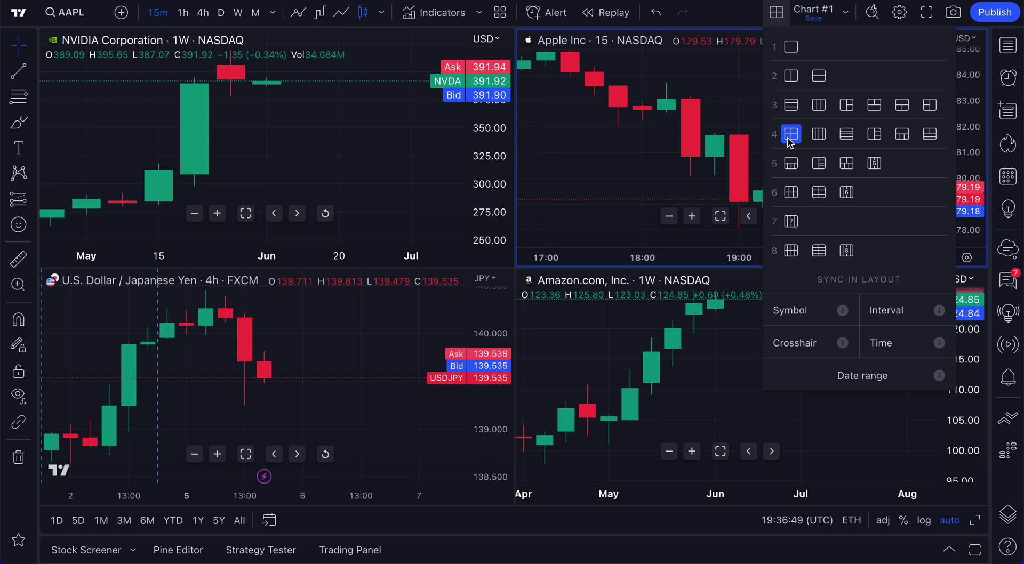
left_click(777, 14)
left_click(778, 15)
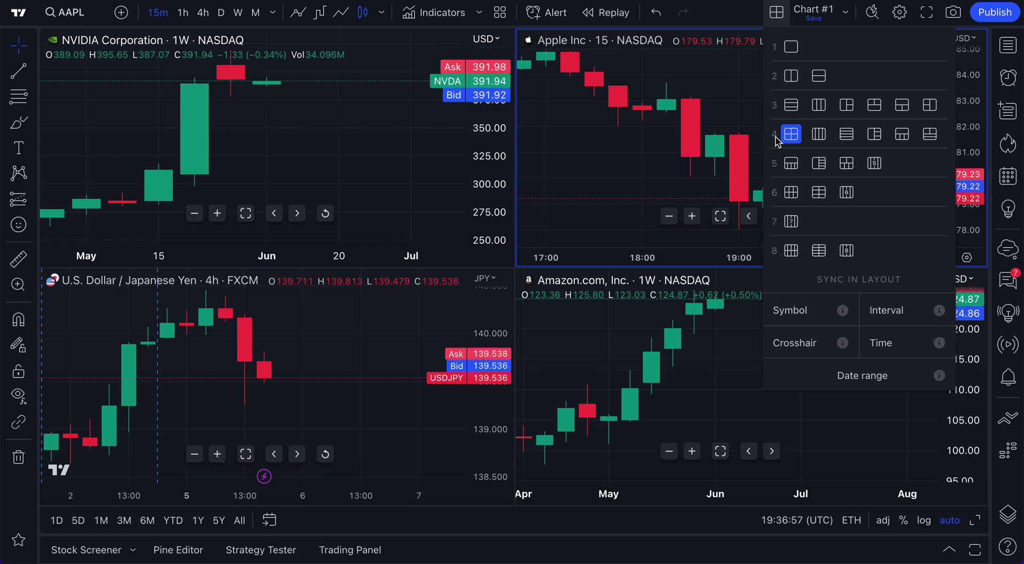
left_click(792, 136)
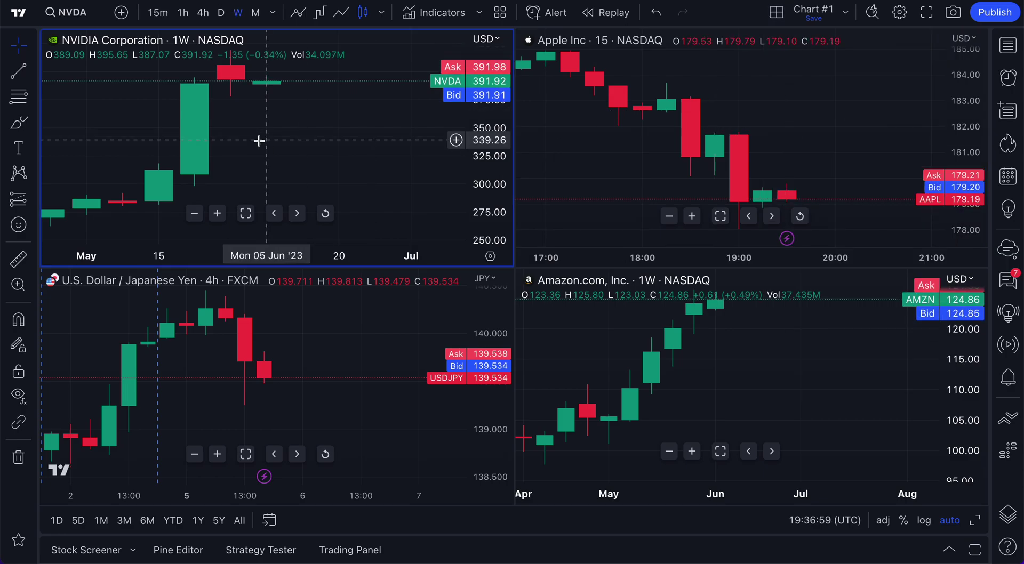
- Check the NVIDIA, Apple, Amazon and USD/JPY charts, then reopen the layout and sync options
left_click(289, 142)
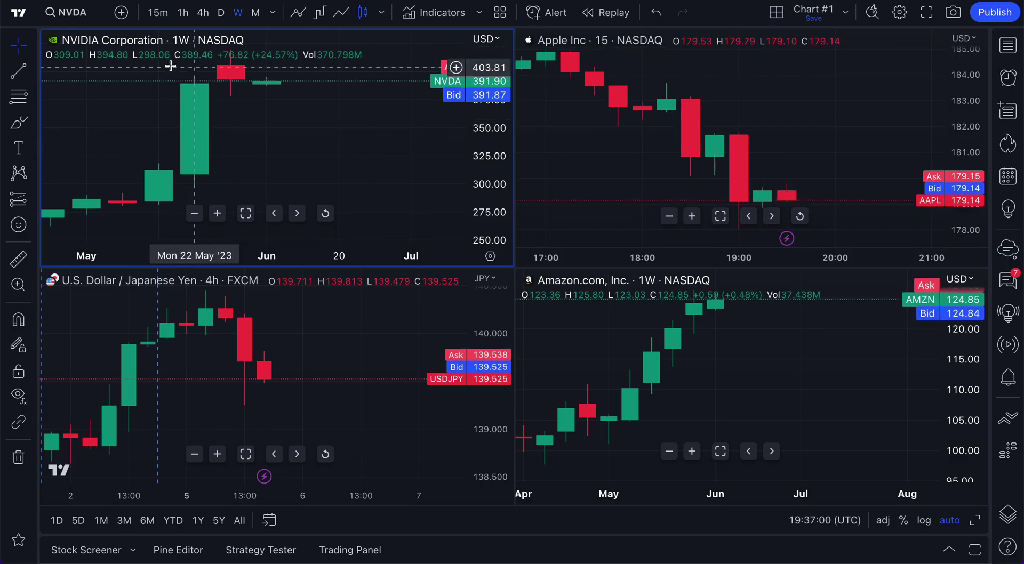
left_click(603, 181)
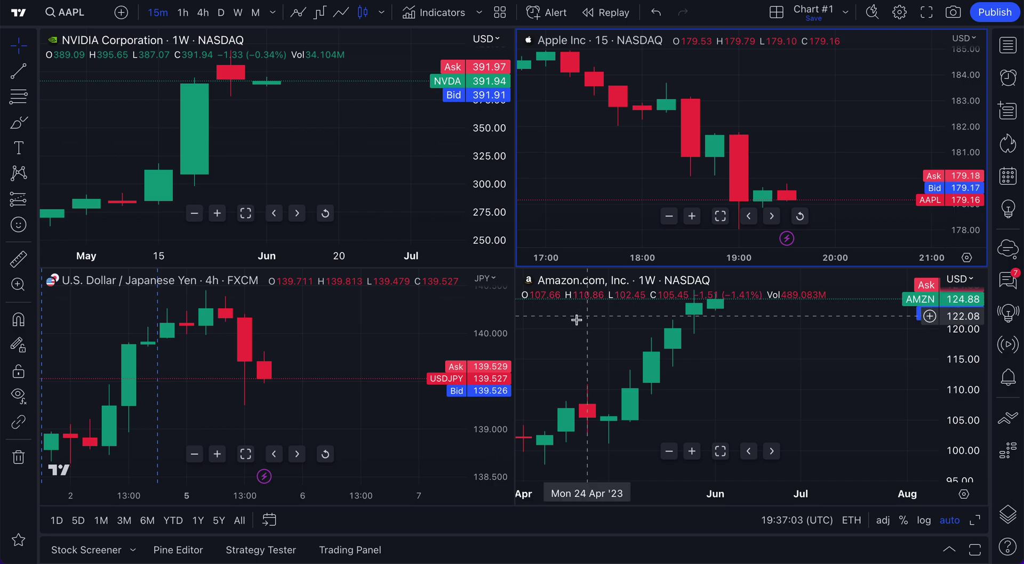
left_click(576, 320)
left_click(414, 323)
left_click(403, 144)
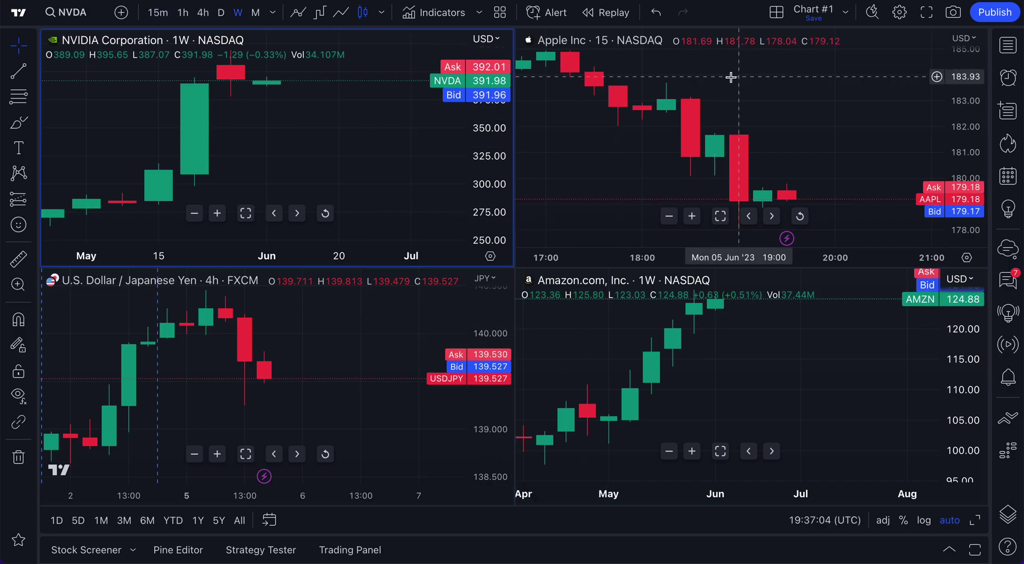
left_click(777, 12)
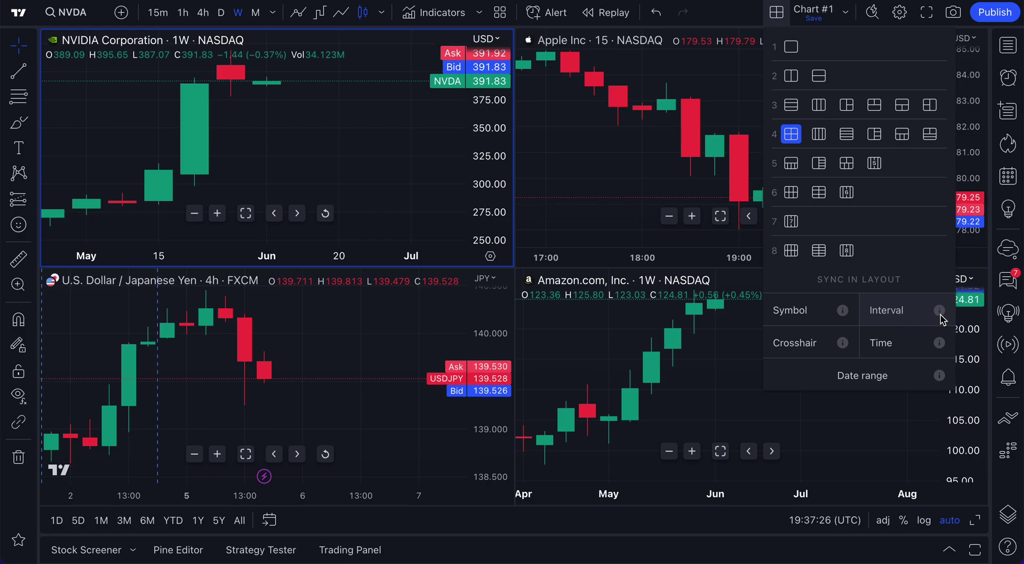
- Turn on Interval under Sync in Layout and close the menu
mouse_move(941, 314)
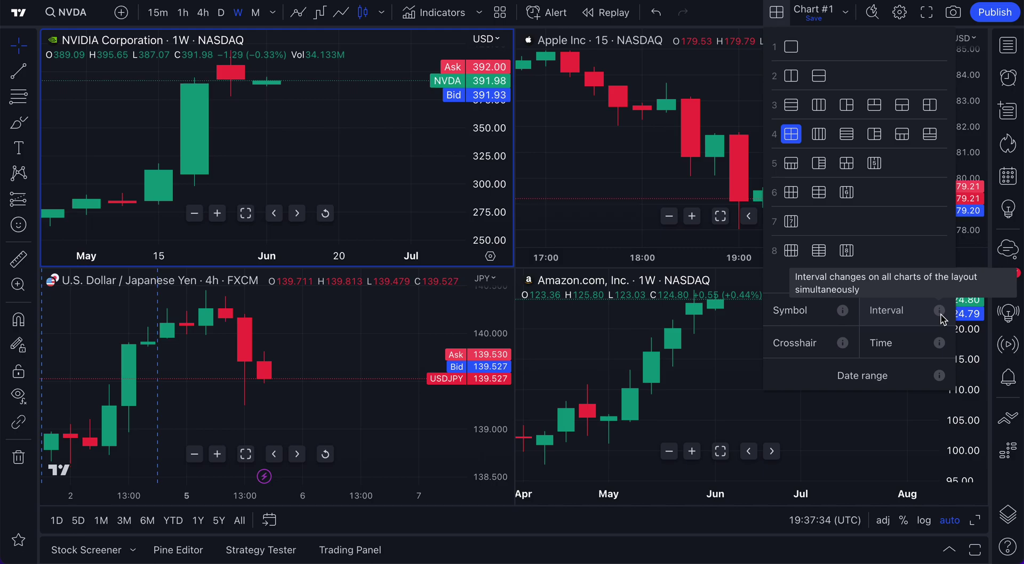
left_click(909, 319)
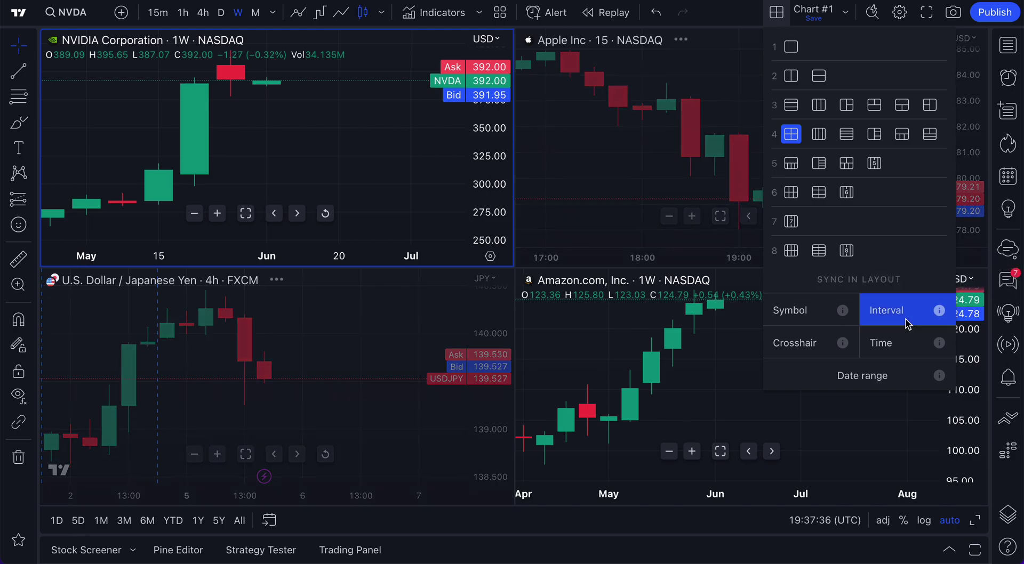
left_click(325, 139)
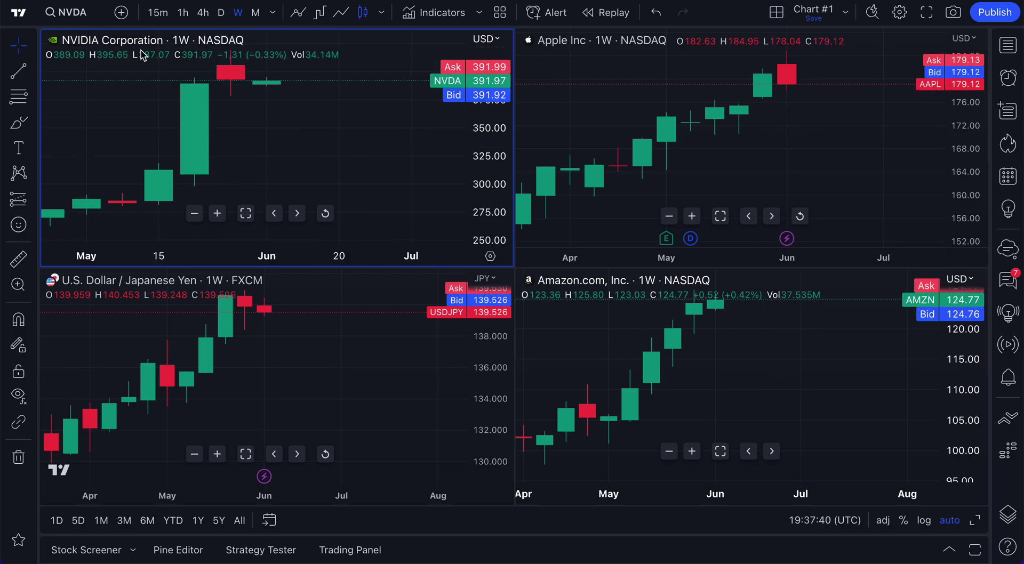
- Confirm the Apple, Amazon and USD/JPY charts now all show the 1W interval
left_click(574, 98)
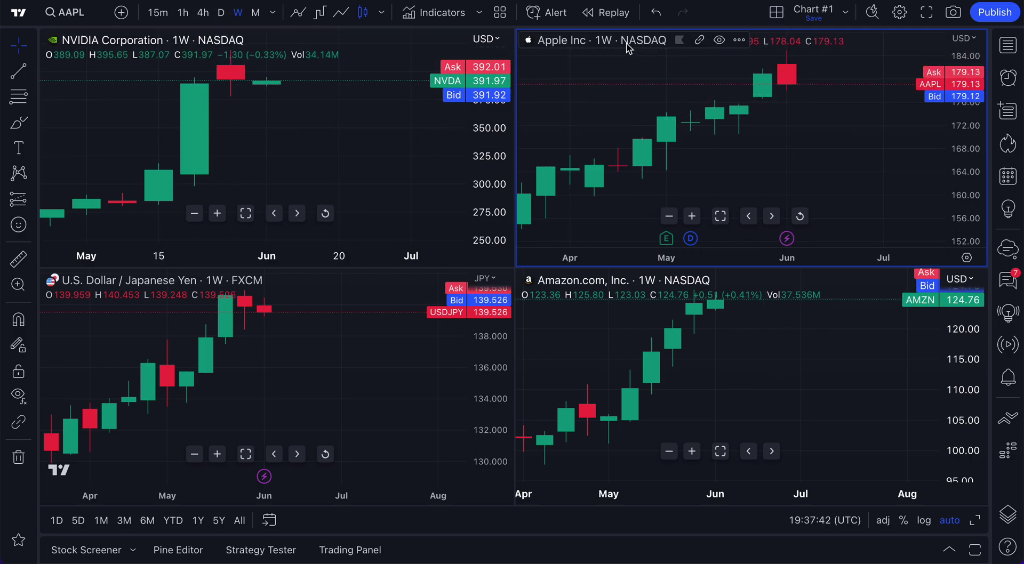
left_click(590, 333)
left_click(266, 381)
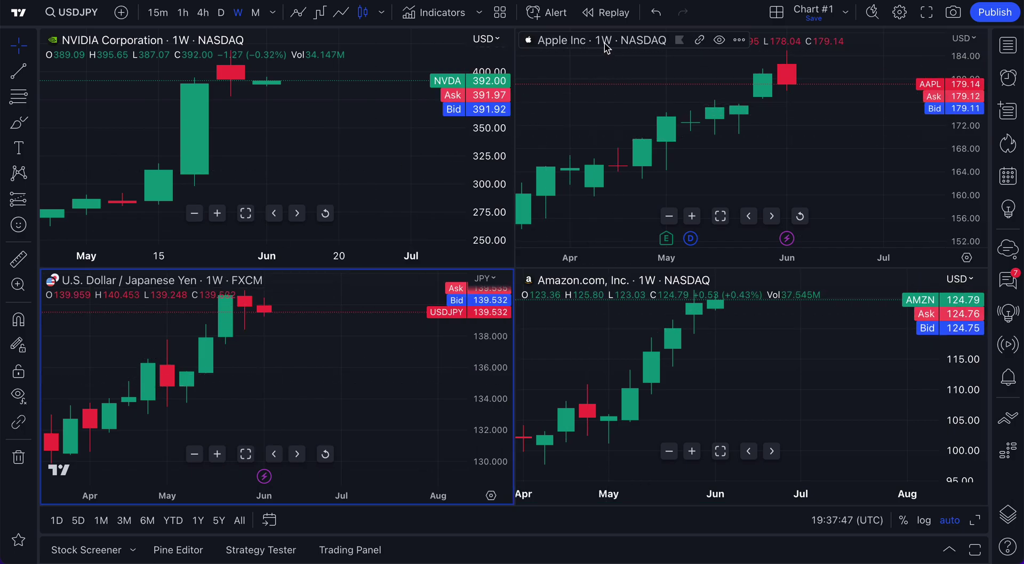
left_click(594, 326)
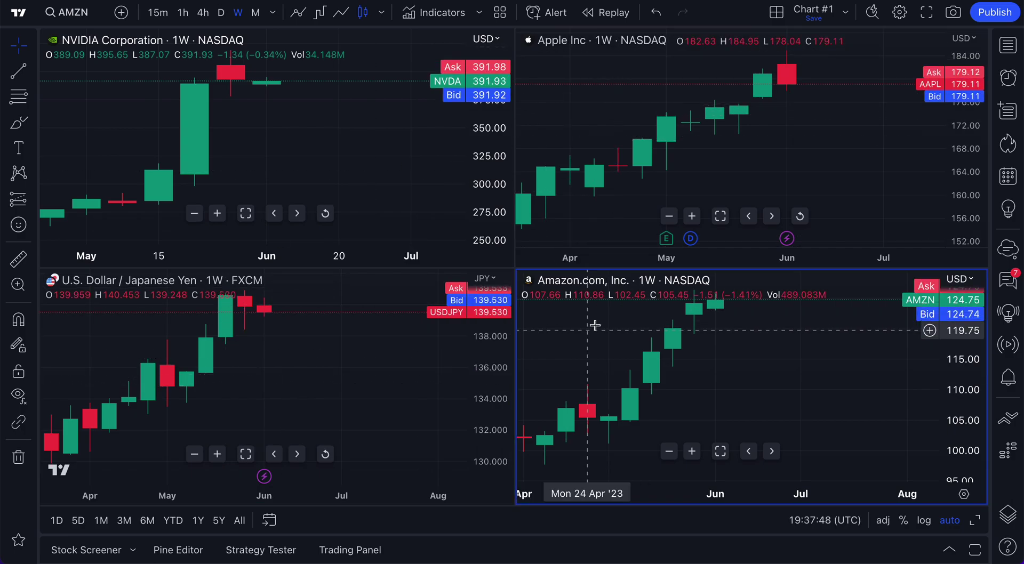
left_click(324, 354)
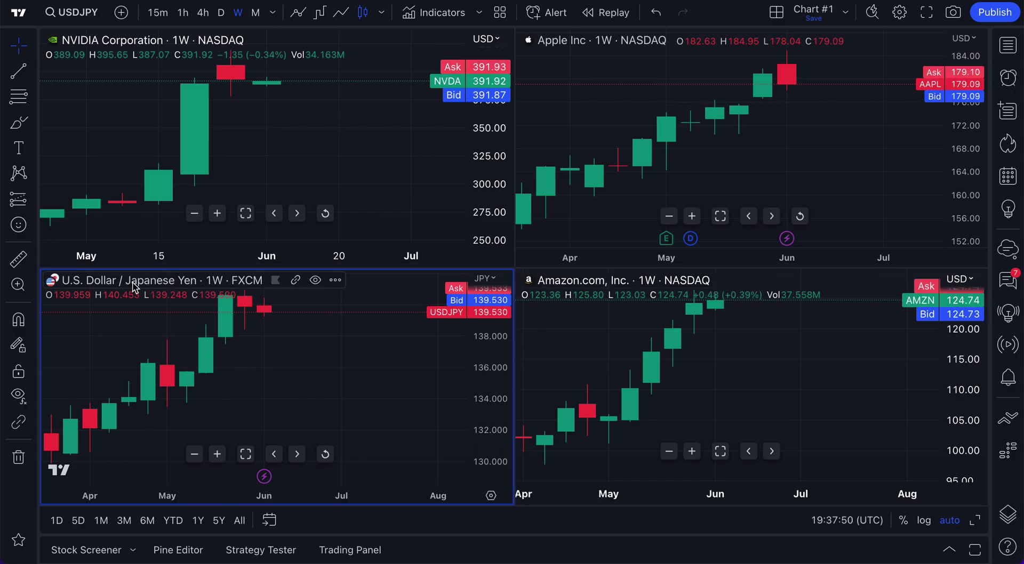
- With NVIDIA active, change the synced interval to D, then 4h, and check each chart
left_click(156, 126)
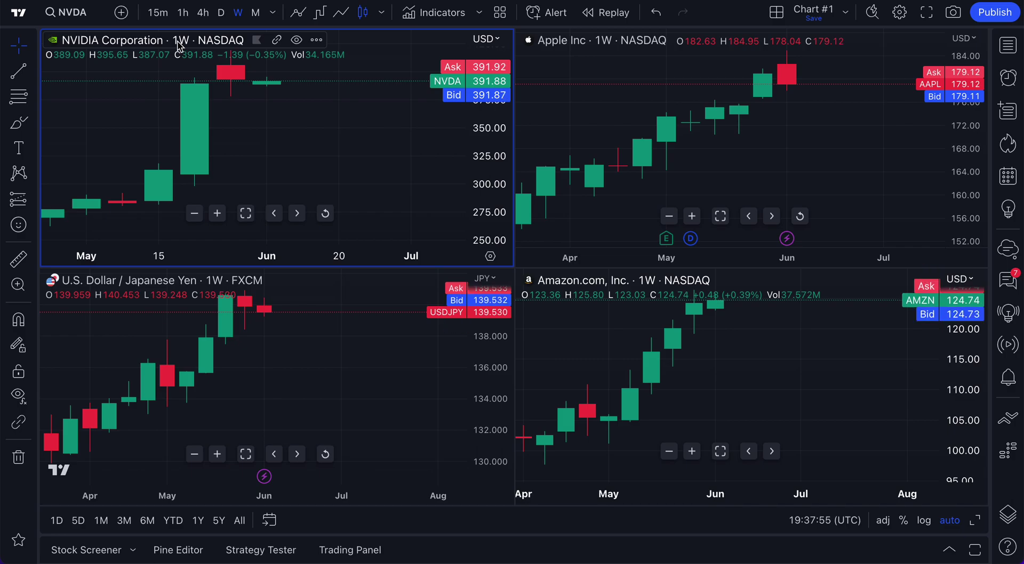
left_click(221, 13)
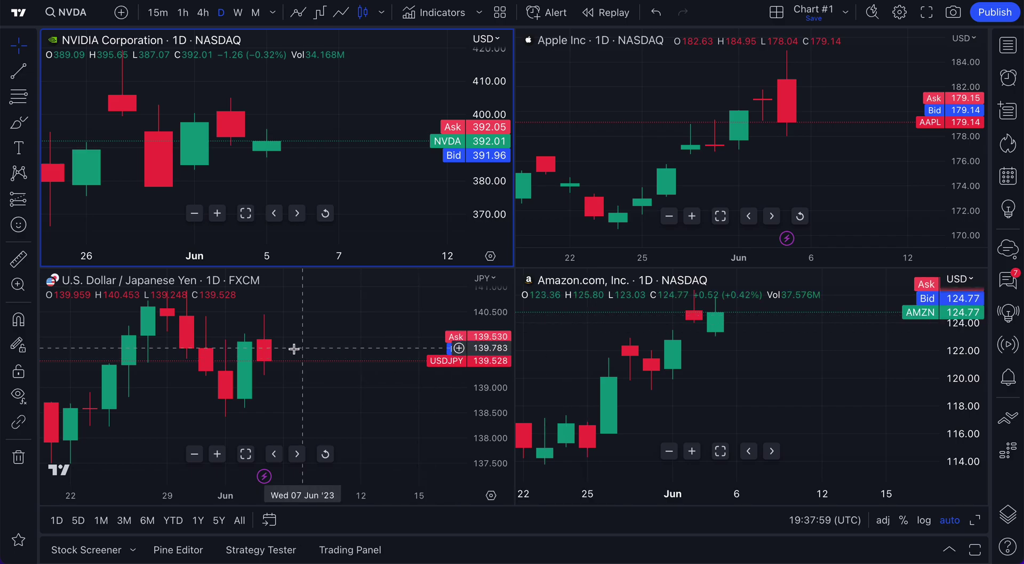
left_click(203, 13)
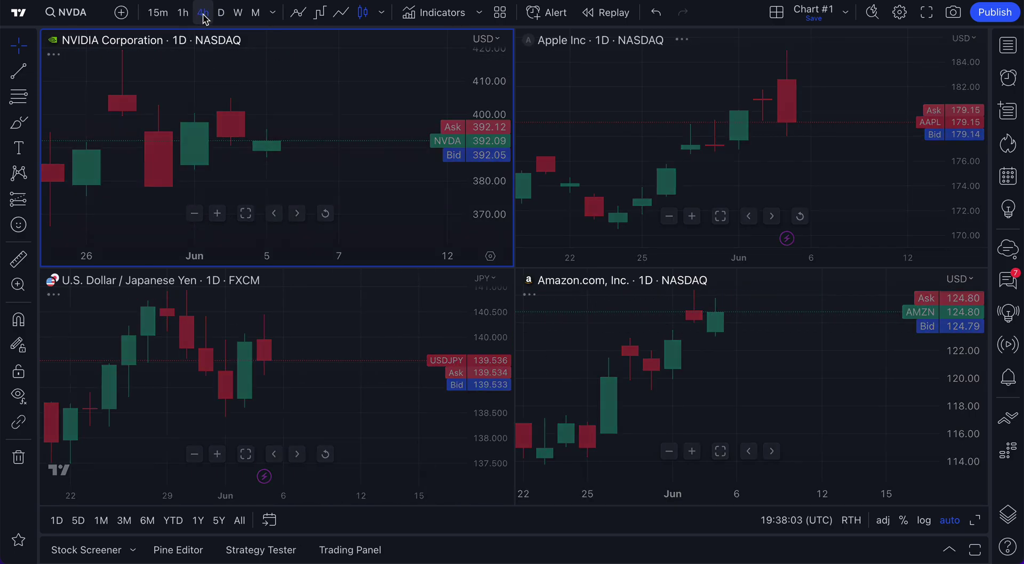
left_click(581, 84)
left_click(526, 311)
left_click(389, 314)
left_click(339, 169)
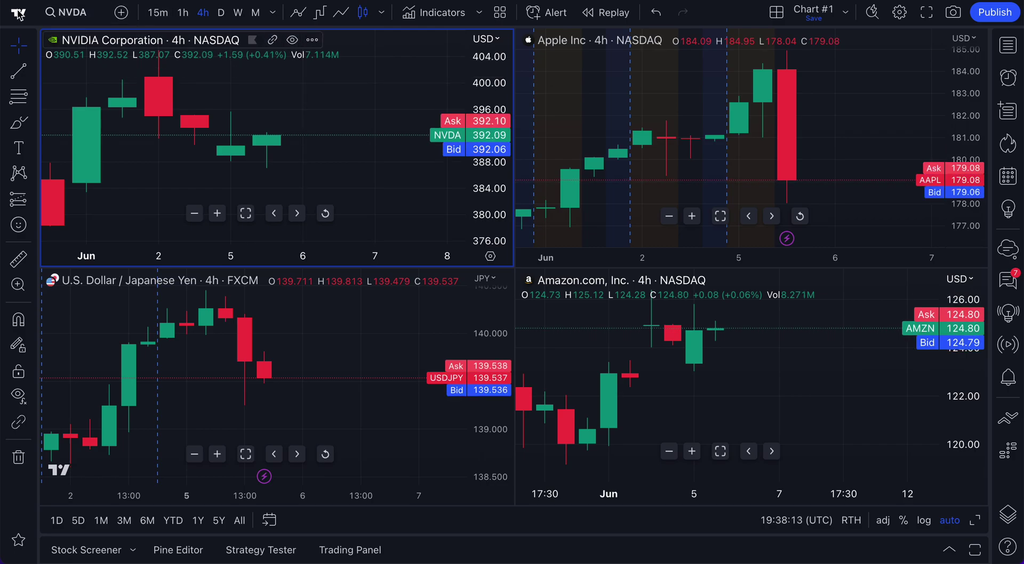
- Set the top-left chart to AAPL and the top-right chart to the Dow Jones Industrial Average
left_click(65, 12)
type("AAPL")
key("Return")
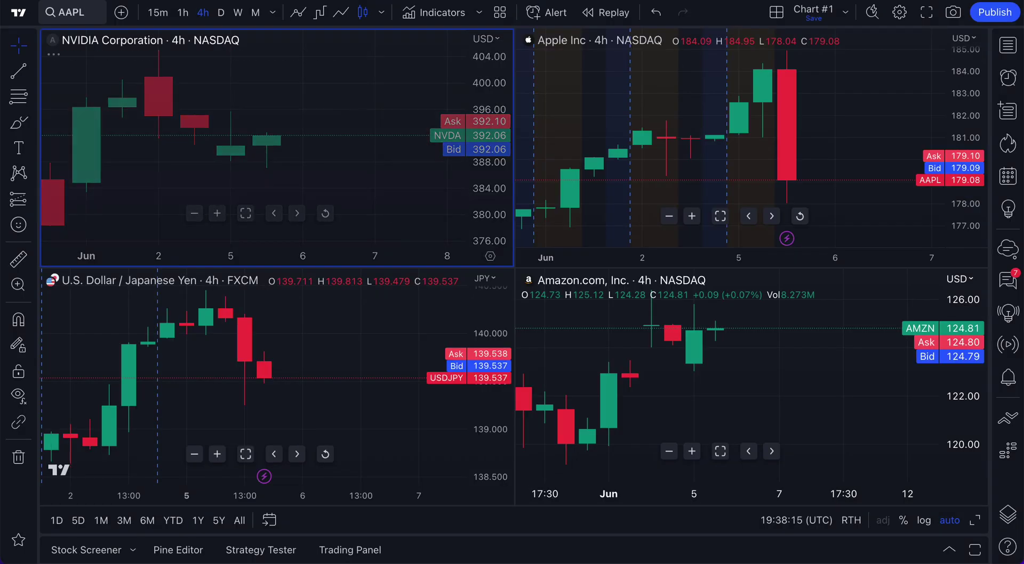
left_click(578, 82)
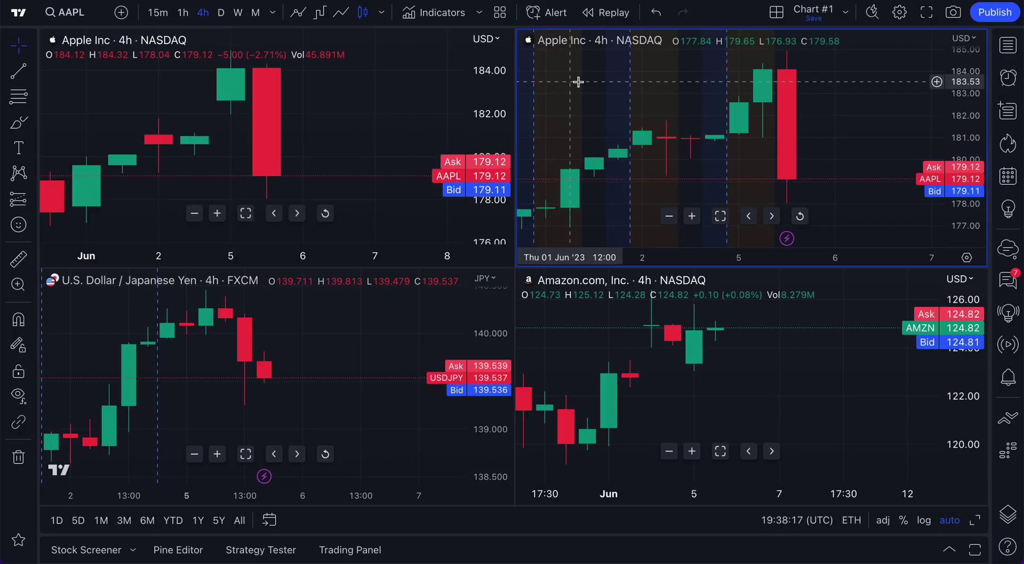
left_click(77, 16)
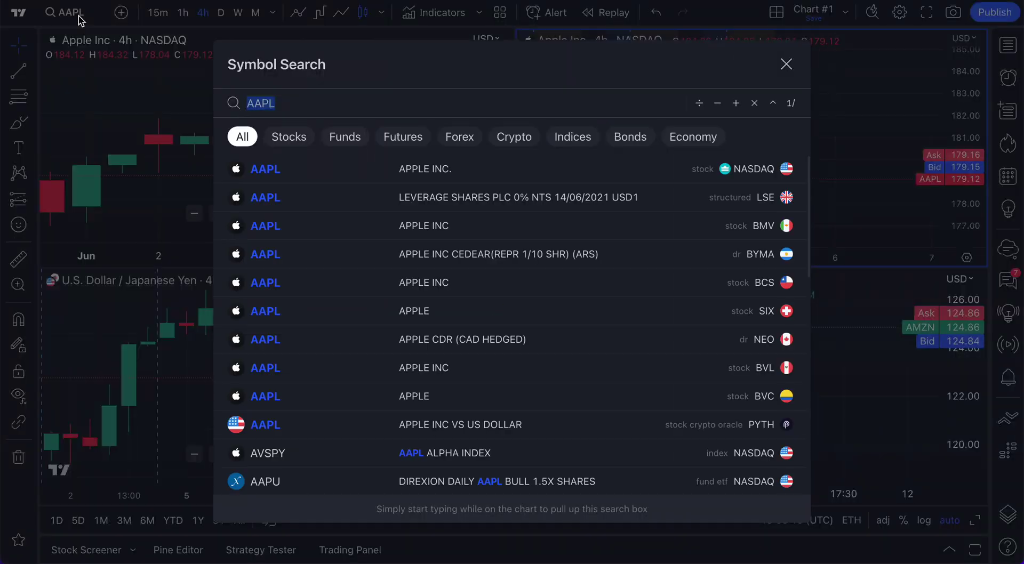
type("DJI")
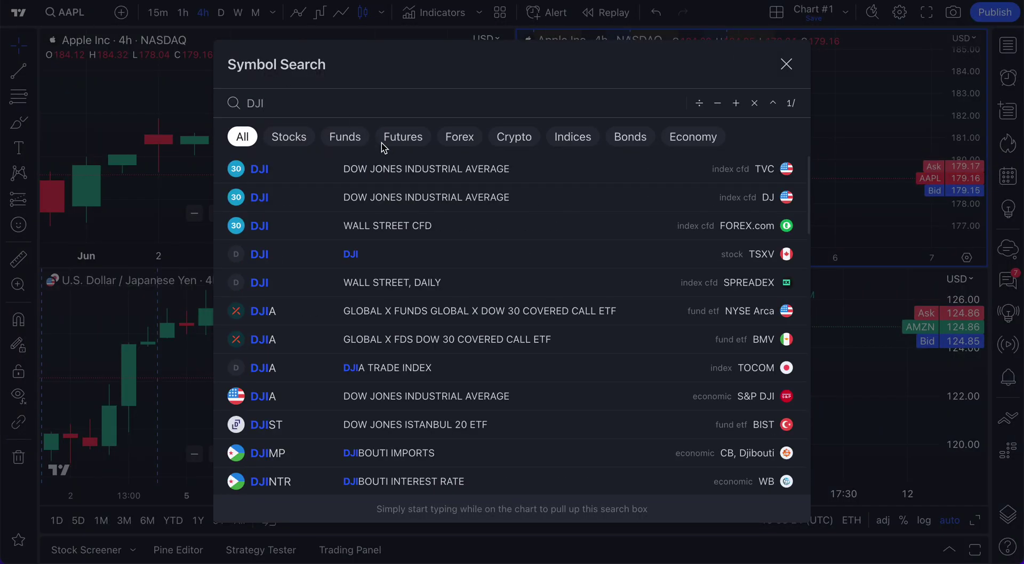
left_click(370, 172)
- Set the bottom-left chart to VIX and the bottom-right chart to GOOGL
left_click(297, 334)
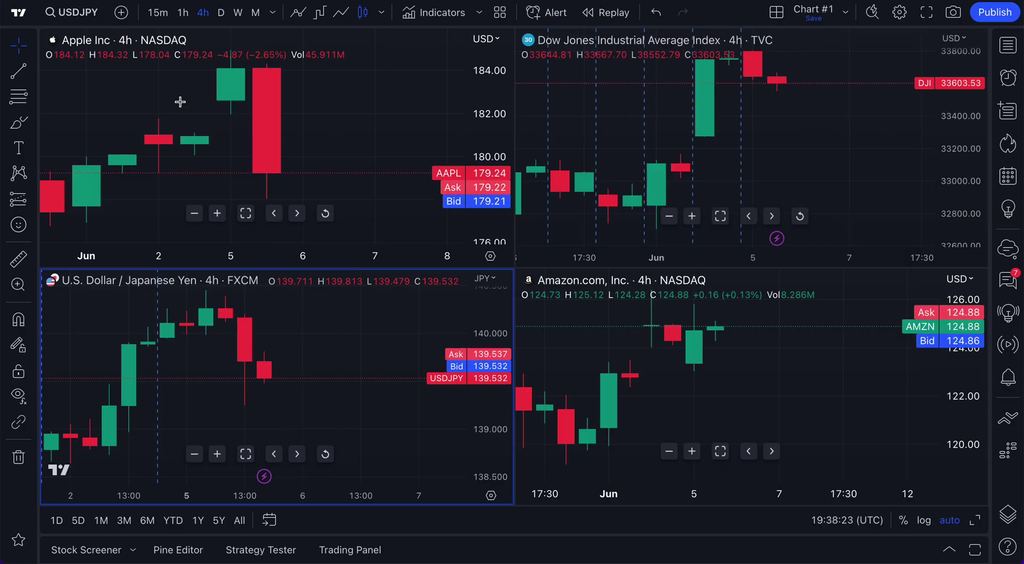
left_click(72, 12)
type("VIX")
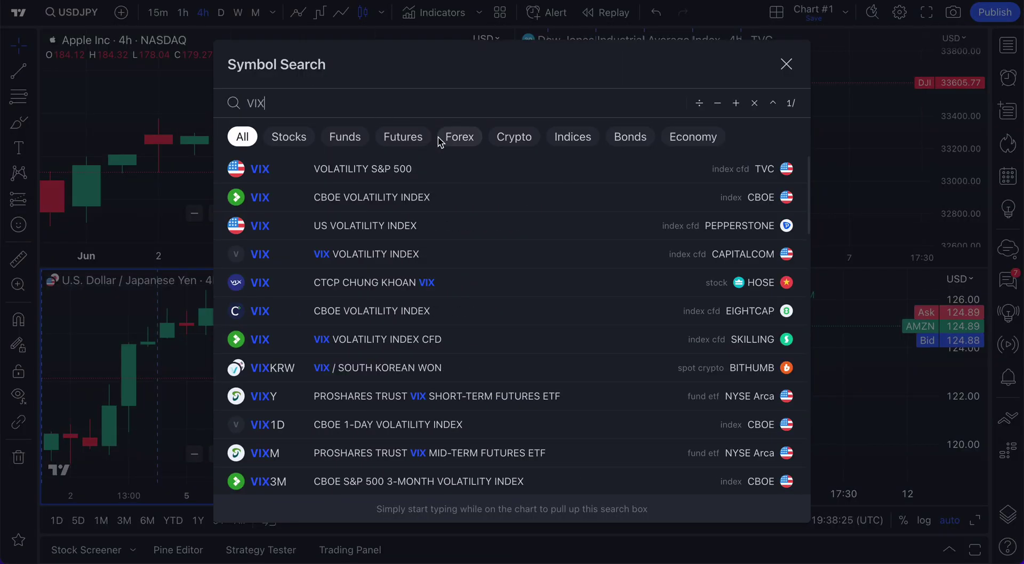
left_click(407, 170)
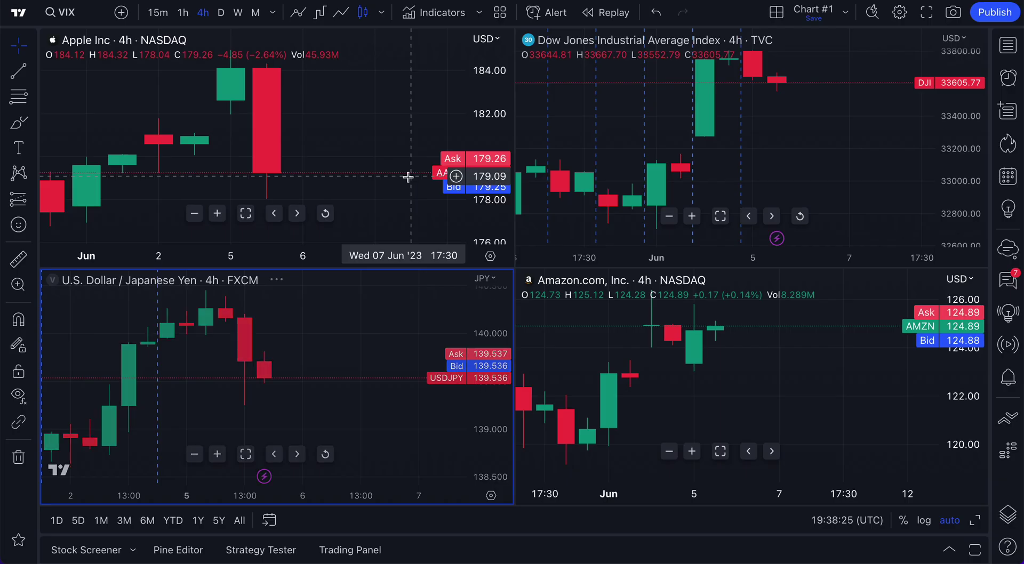
left_click(729, 347)
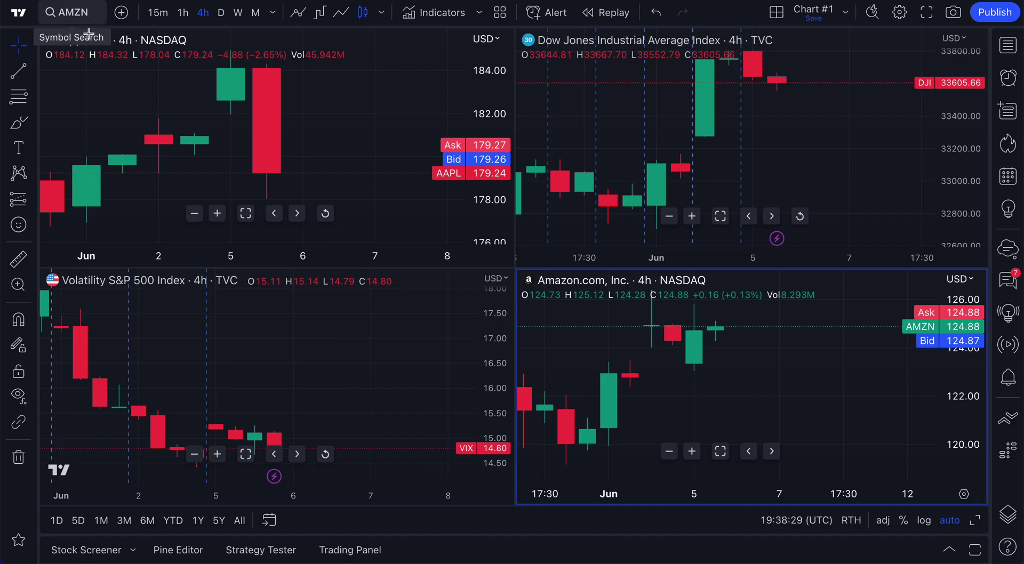
left_click(80, 12)
type("GOOGL")
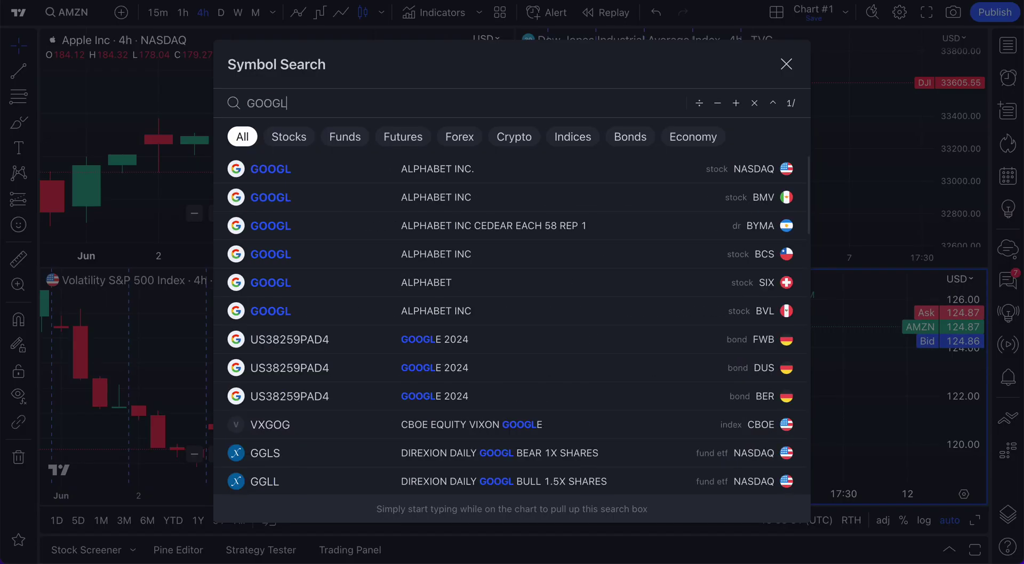
key("Return")
left_click(312, 143)
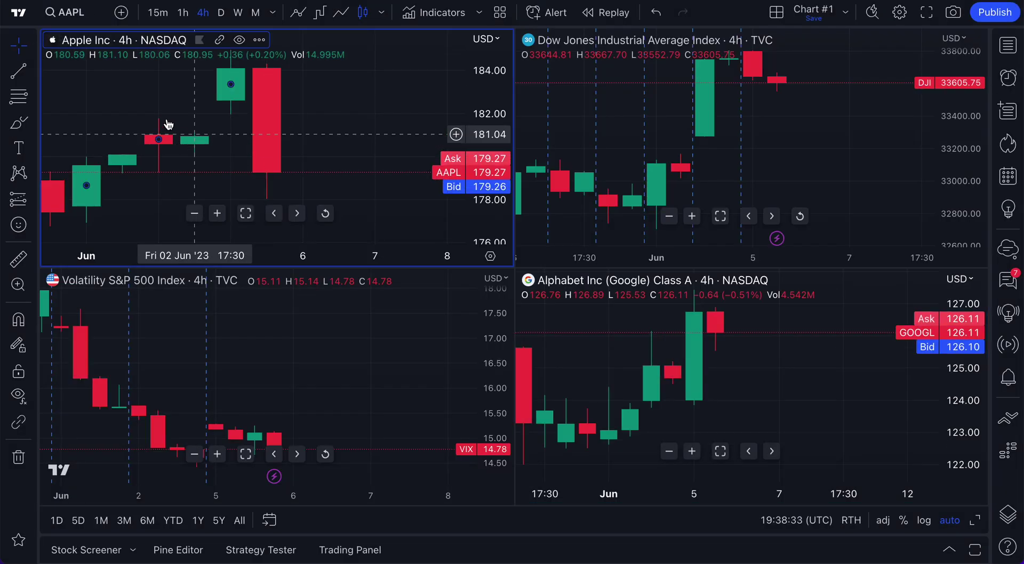
scroll(116, 100, "left", 2)
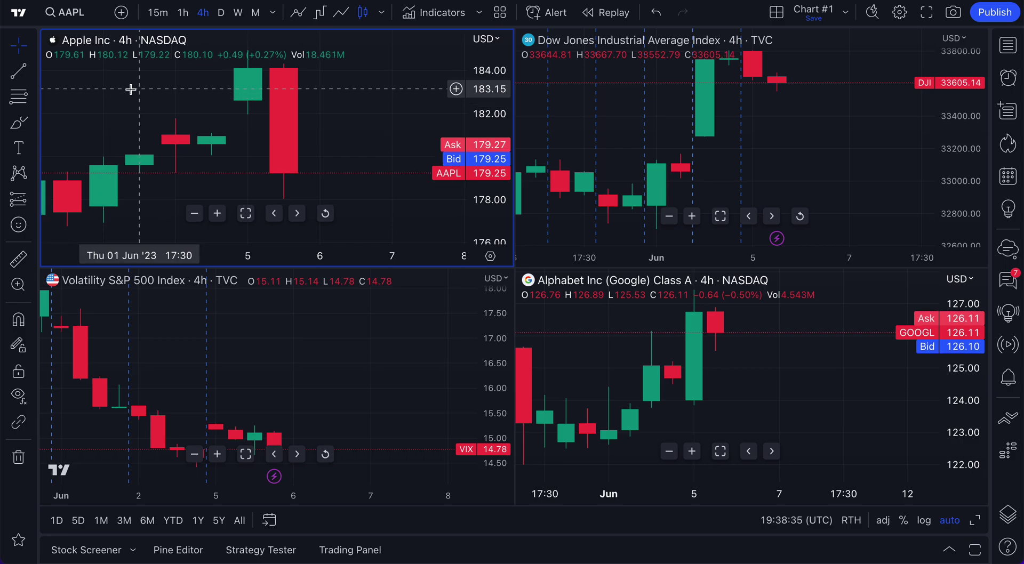
left_click(235, 374)
left_click(581, 342)
left_click(580, 124)
left_click(361, 111)
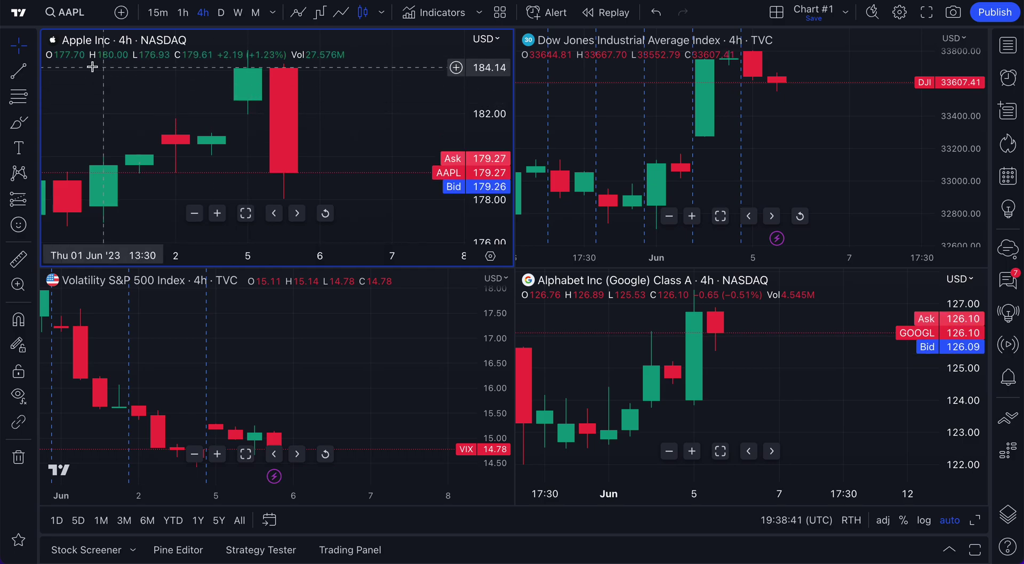
left_click(594, 75)
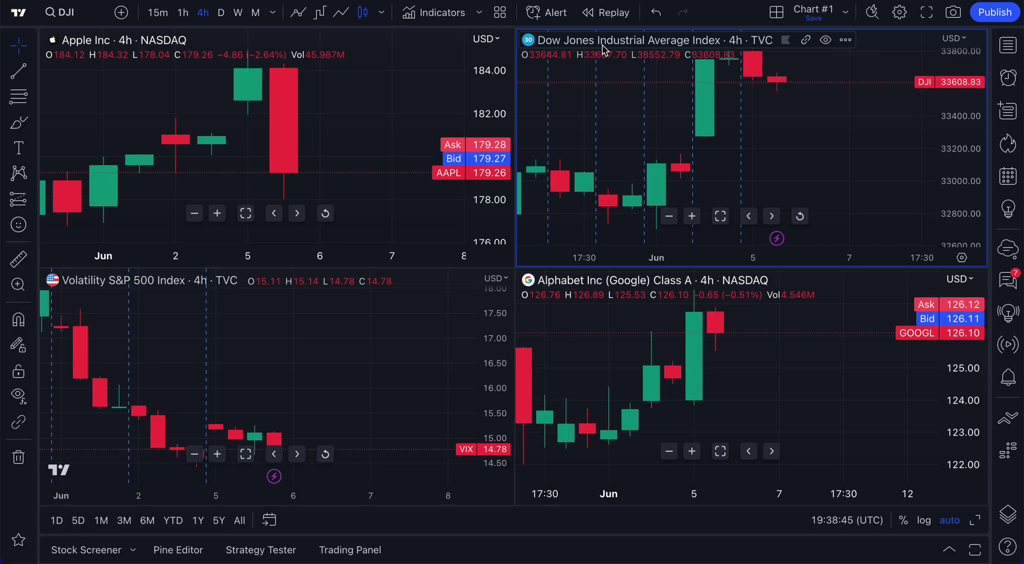
left_click(233, 366)
left_click_drag(222, 333, 287, 346)
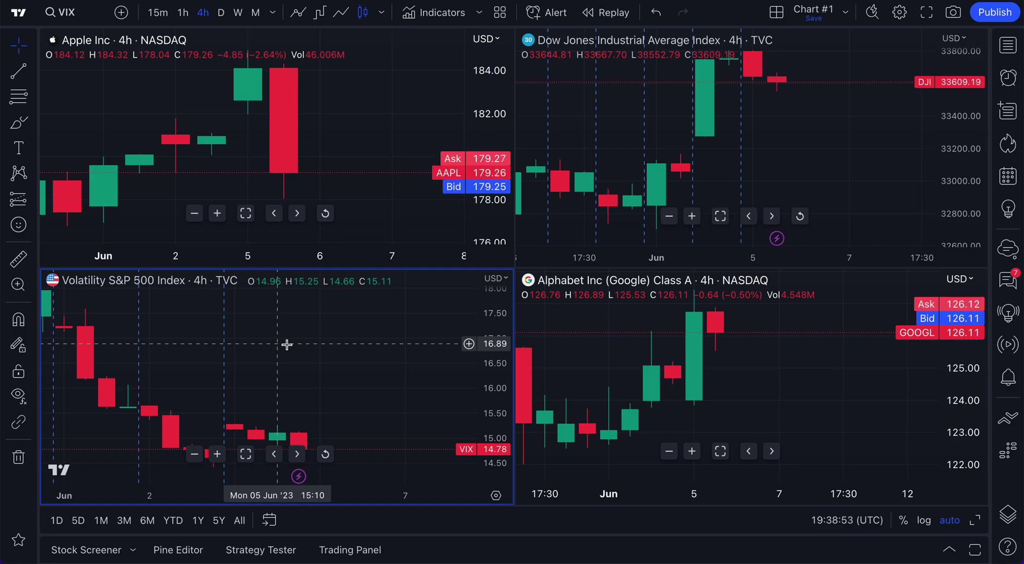
left_click(801, 354)
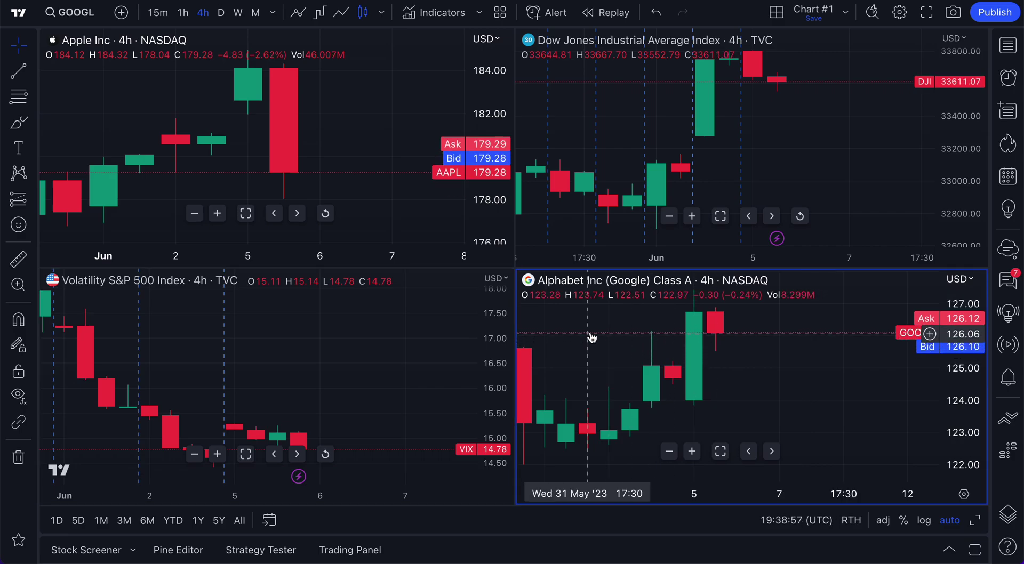
left_click(336, 154)
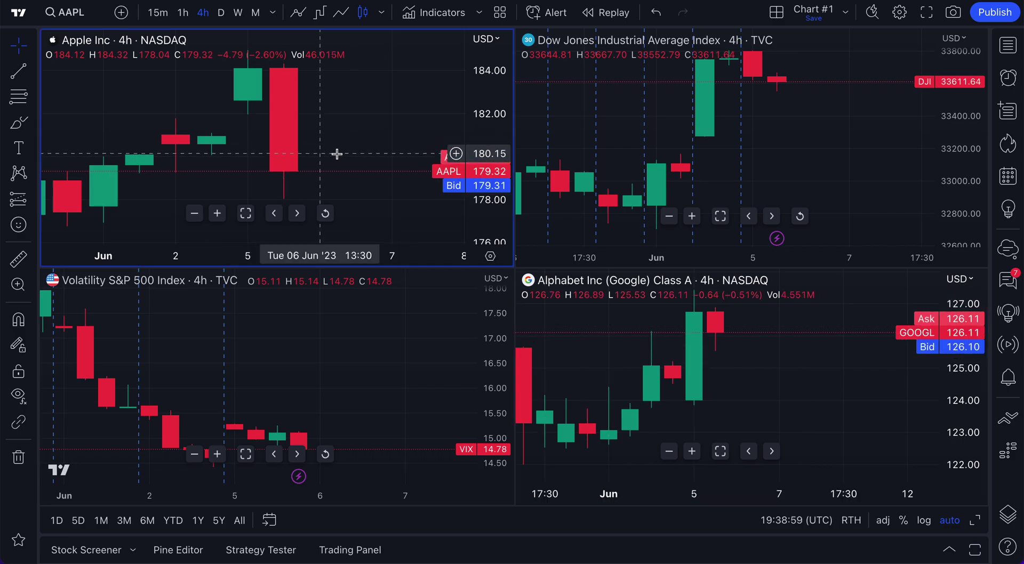
- Switch the synced interval to 1h and check each of the four charts
left_click(180, 17)
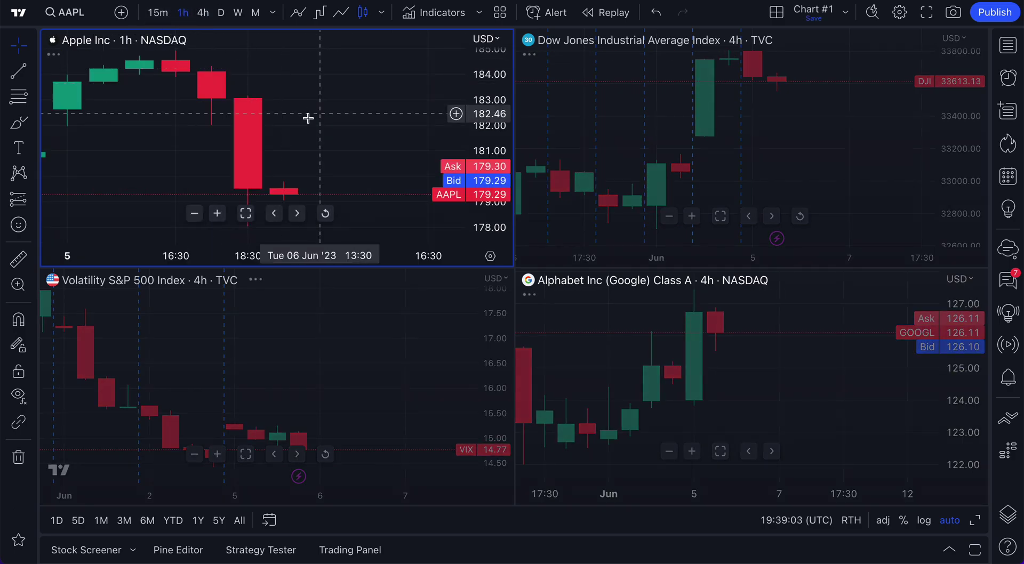
left_click(803, 384)
left_click(402, 115)
left_click(773, 110)
left_click(376, 340)
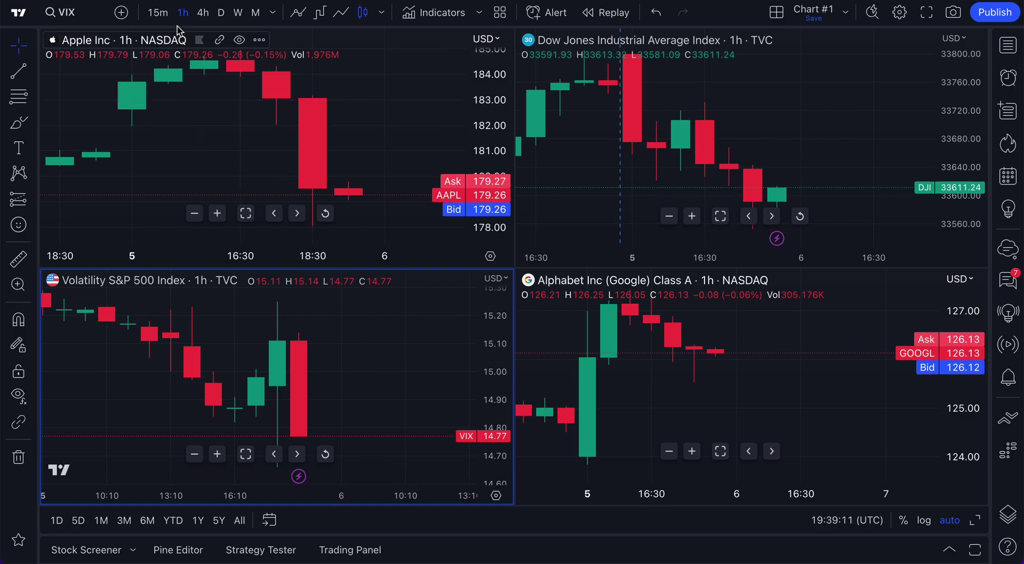
- Change the synced interval to 15m, then to 1 minute, checking each chart
left_click(158, 13)
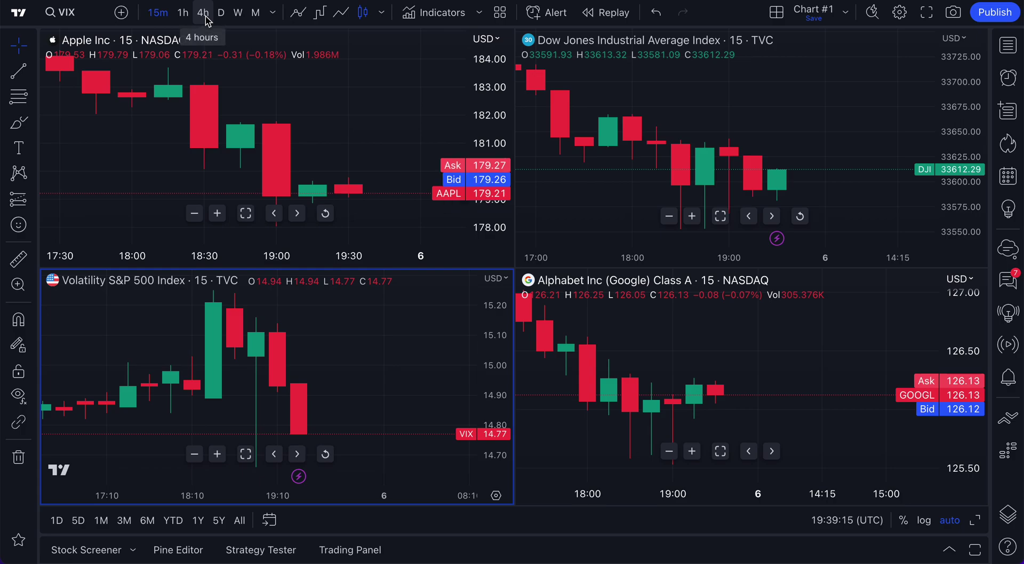
left_click(273, 12)
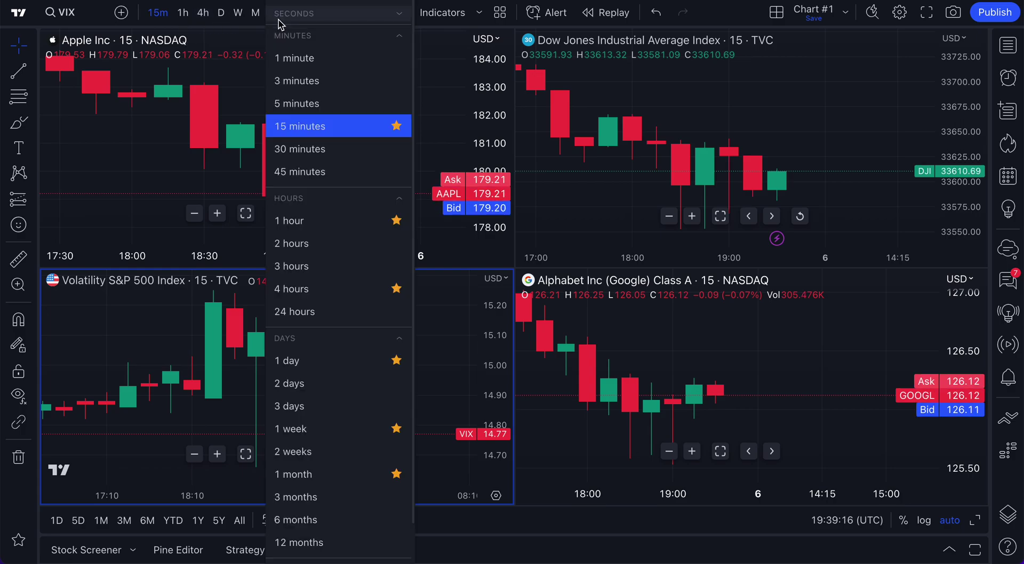
left_click(299, 64)
left_click(281, 103)
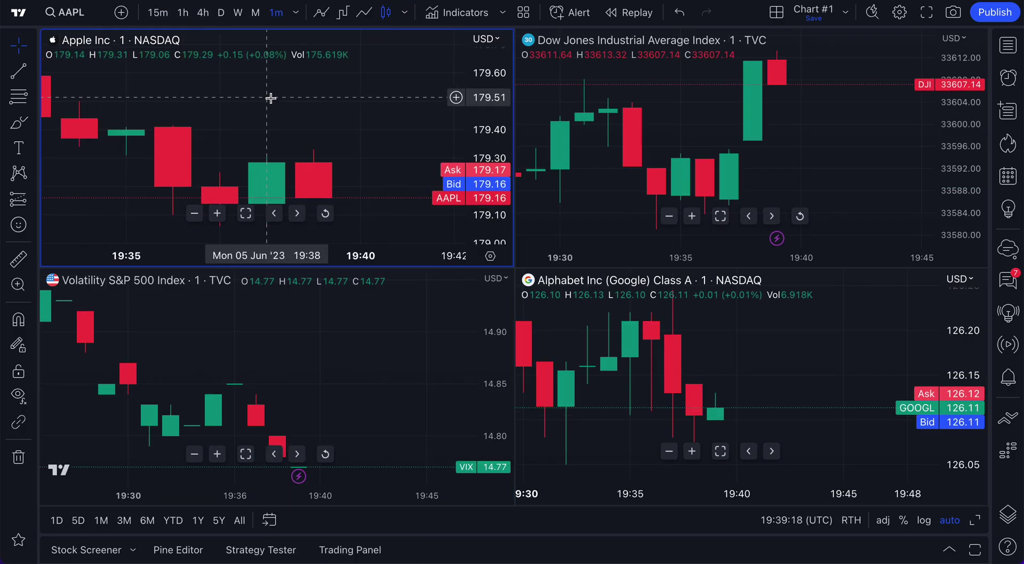
scroll(271, 97, "down", 3)
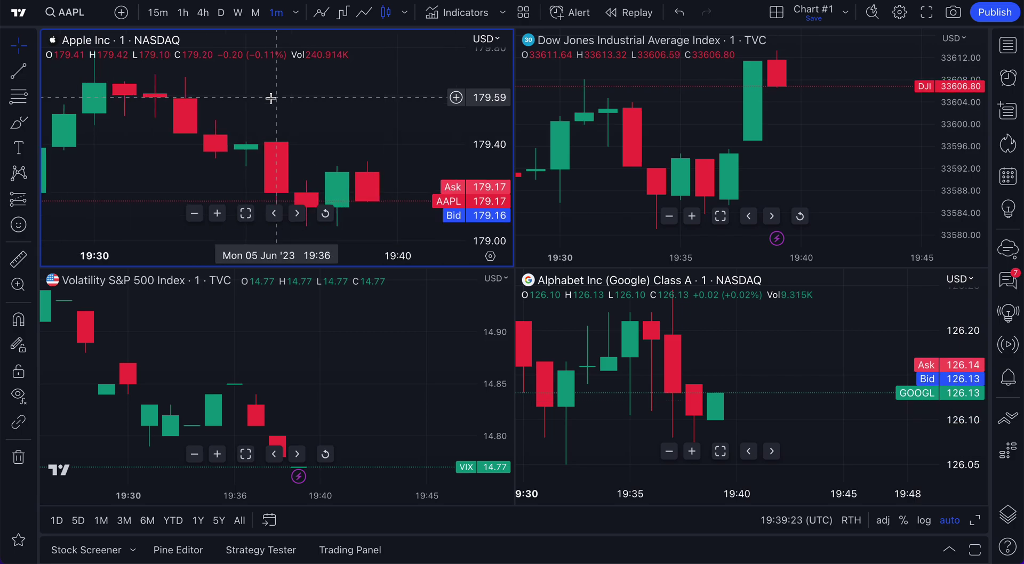
left_click(779, 142)
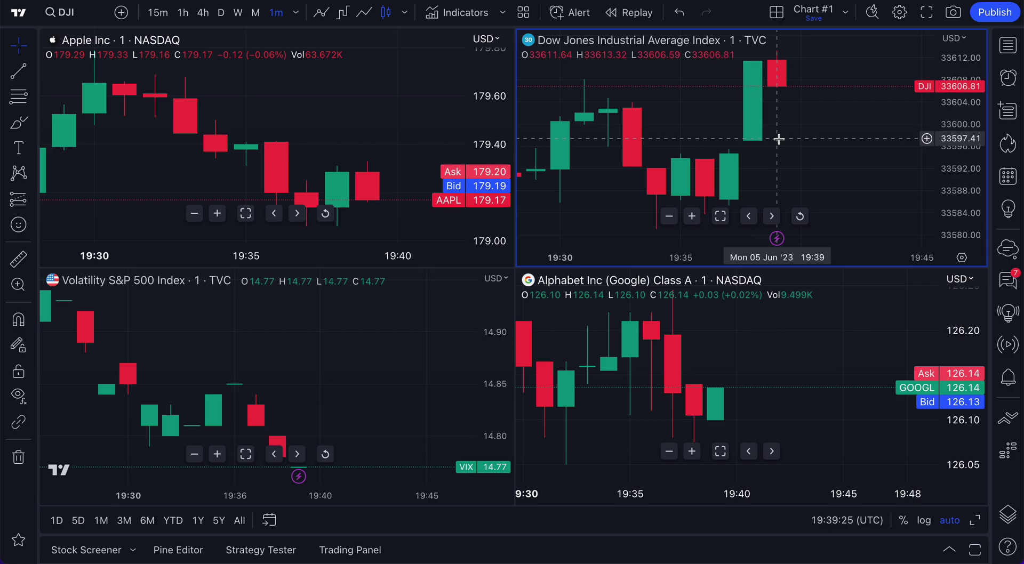
left_click(738, 365)
left_click(335, 347)
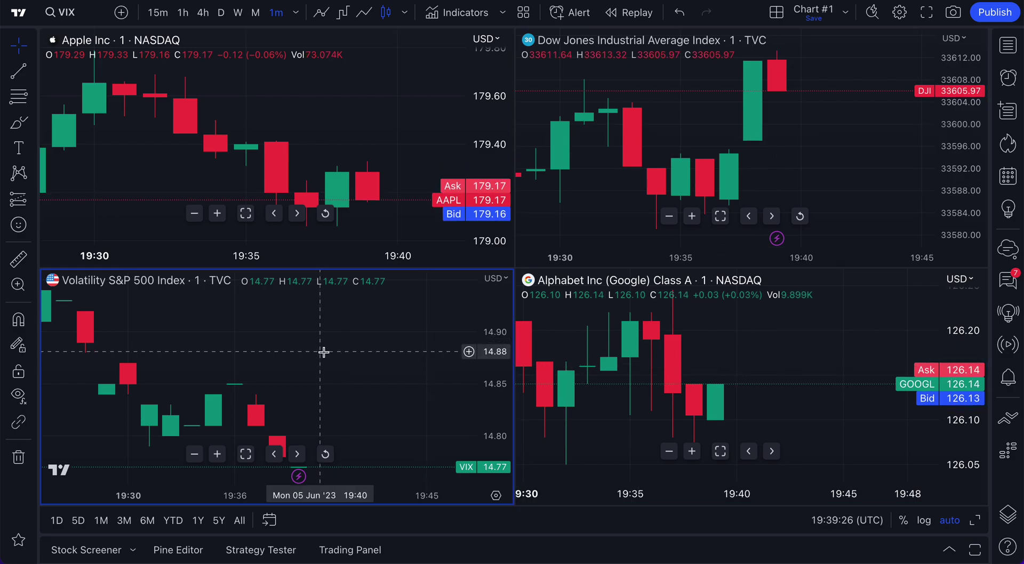
- Pick 5 minutes and then 30 minutes from the interval list, then reopen the layout options
left_click(296, 13)
left_click(315, 103)
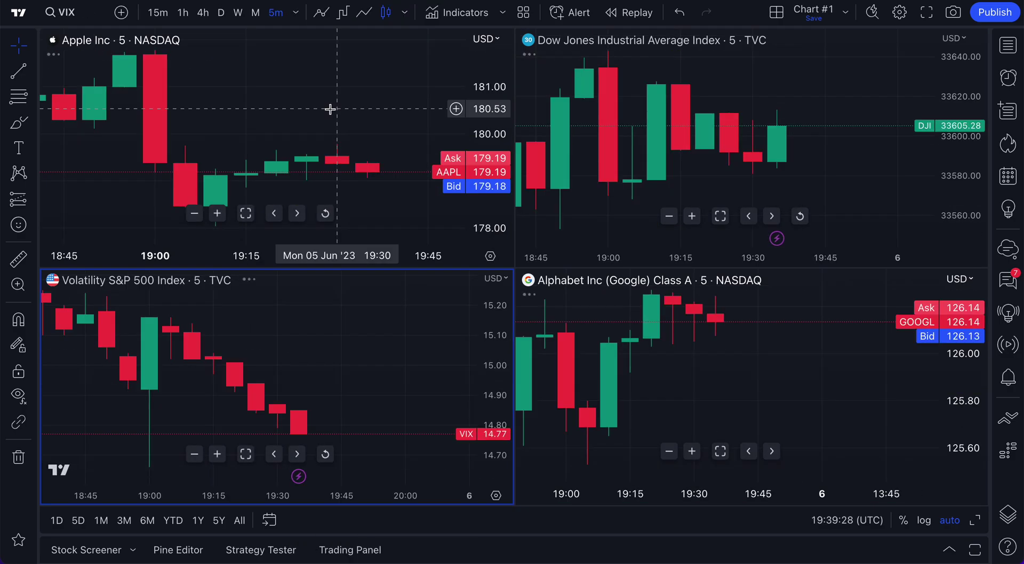
left_click(295, 14)
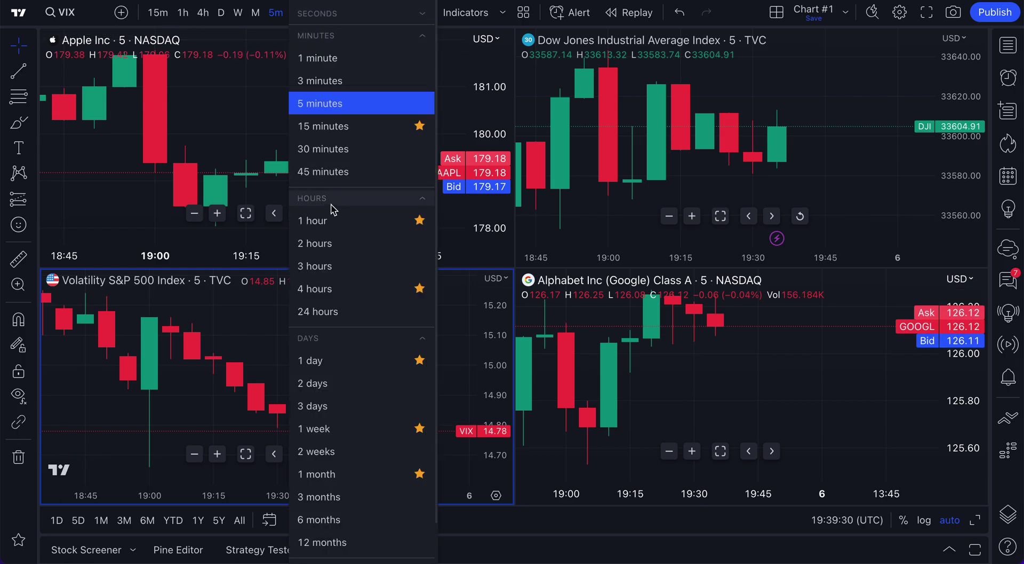
left_click(333, 149)
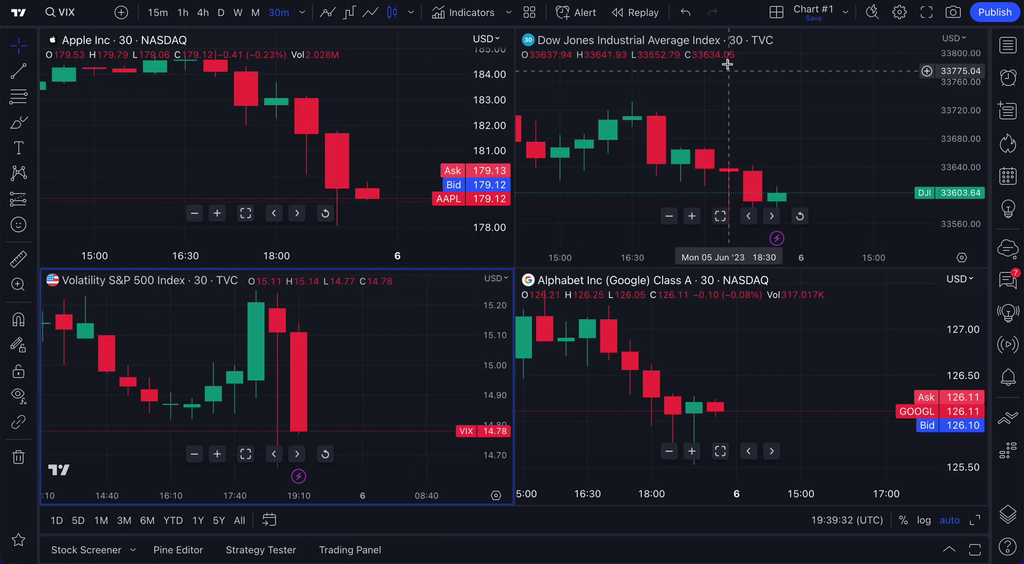
left_click(776, 14)
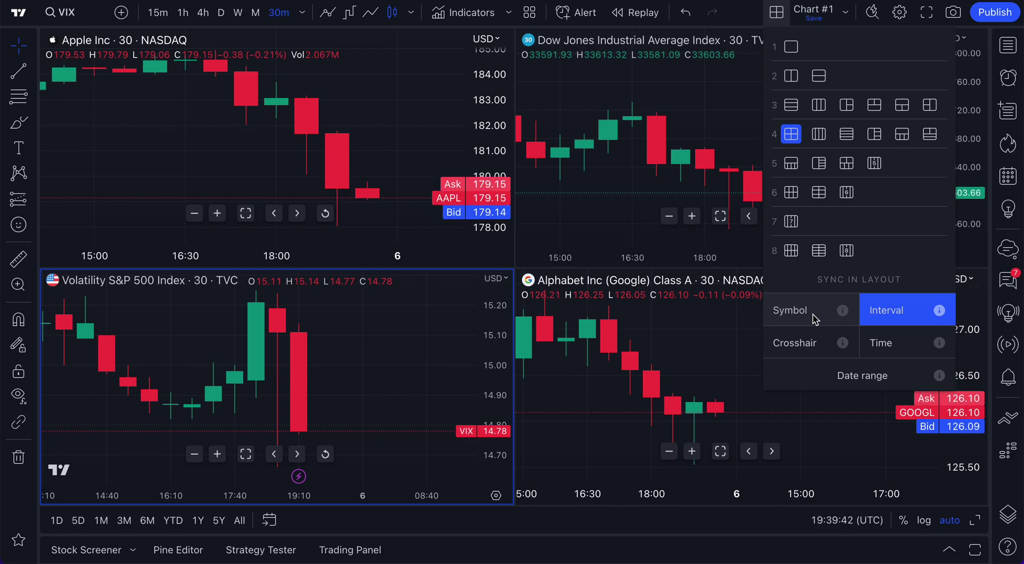
- Turn on Crosshair under Sync in layout and close the menu on the Apple chart
left_click(809, 350)
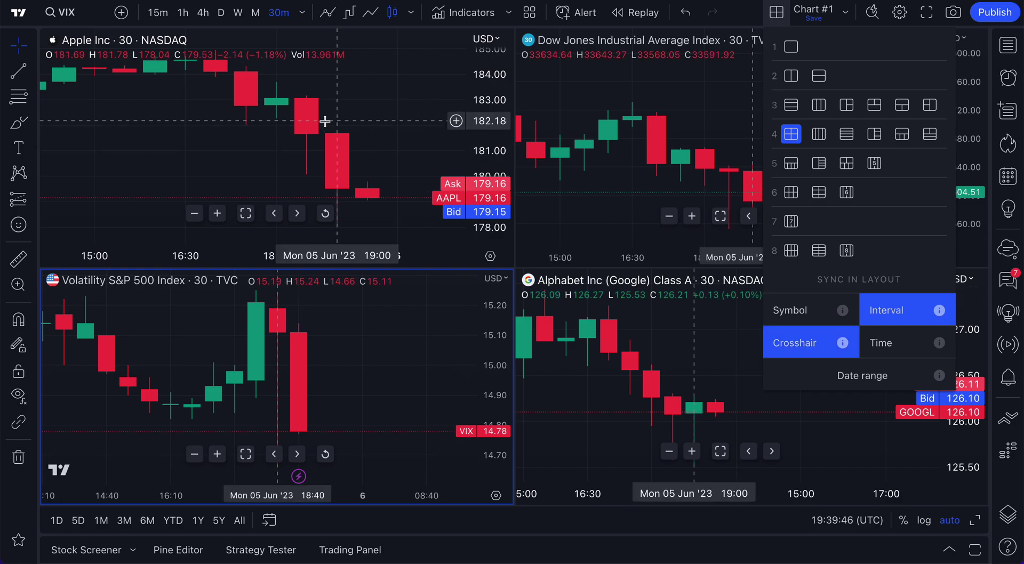
left_click(230, 139)
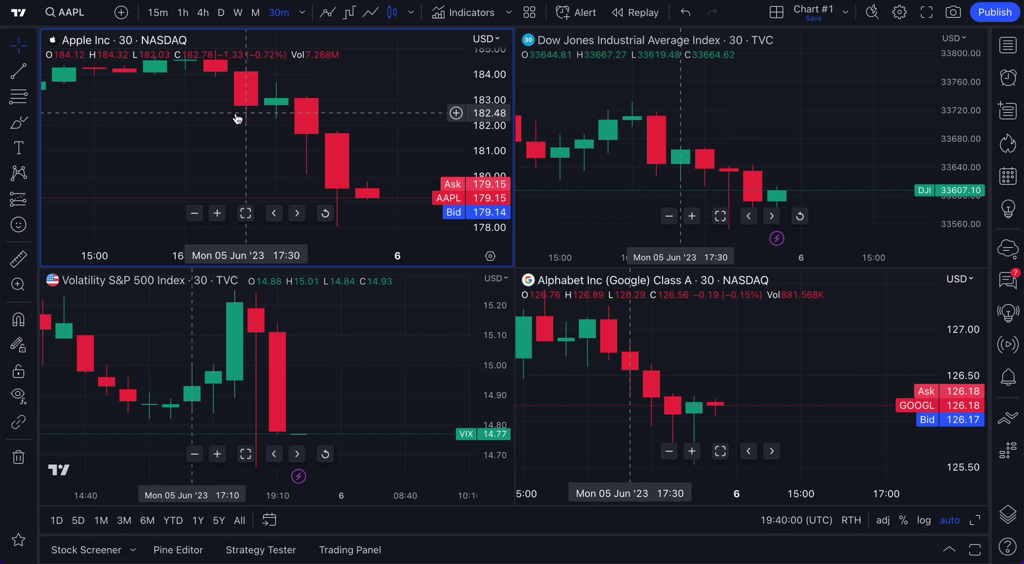
- Zoom out and pan the Dow Jones chart, and pan the Alphabet and VIX charts to earlier bars
left_click(599, 84)
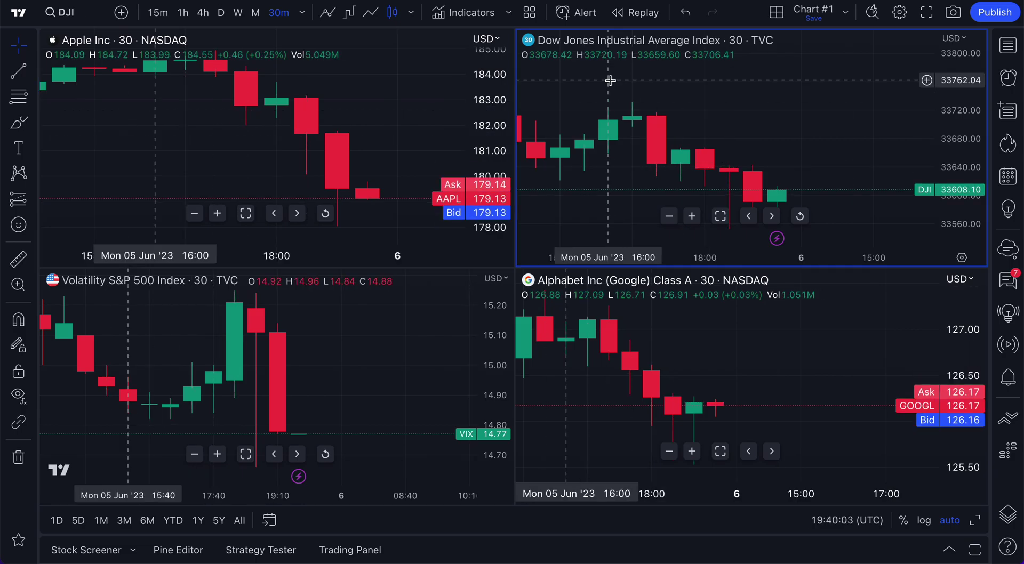
scroll(662, 170, "down", 5)
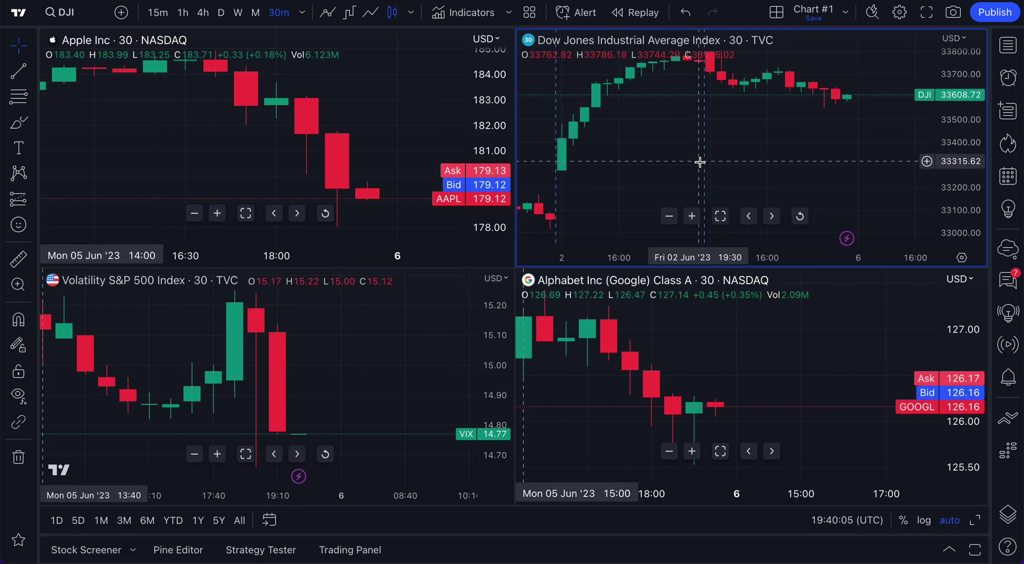
left_click_drag(713, 161, 650, 163)
left_click_drag(747, 395, 860, 383)
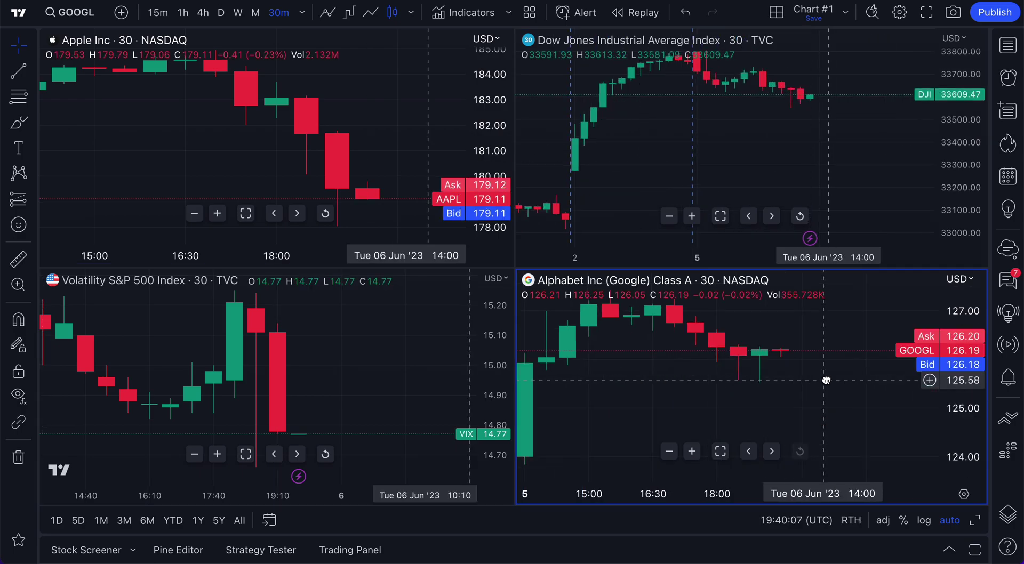
left_click_drag(366, 365, 407, 369)
scroll(405, 367, "down", 3)
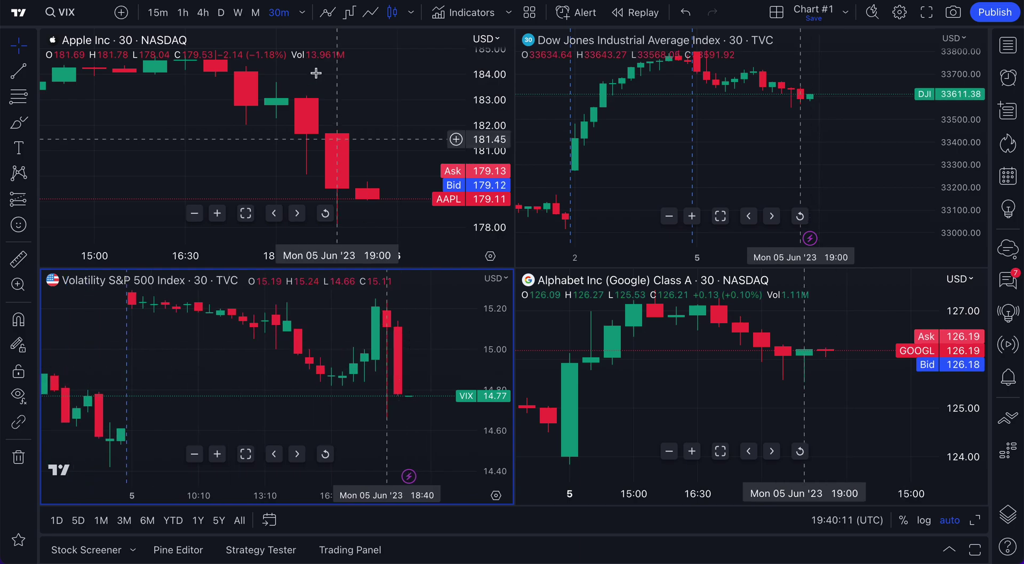
- Zoom in on Apple's candles, then reselect the Dow Jones and VIX charts
left_click(203, 133)
scroll(203, 133, "up", 2)
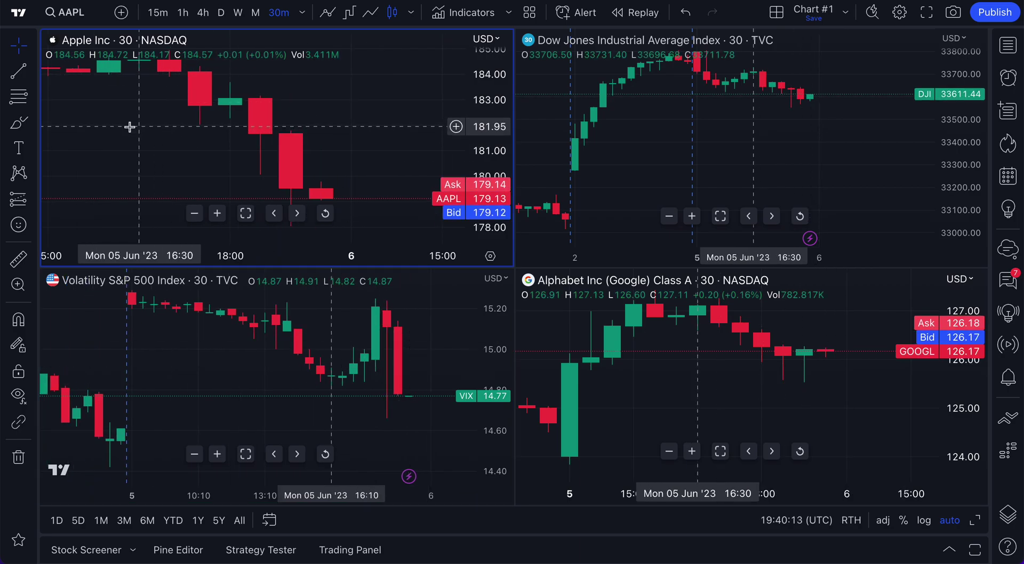
scroll(241, 137, "up", 1)
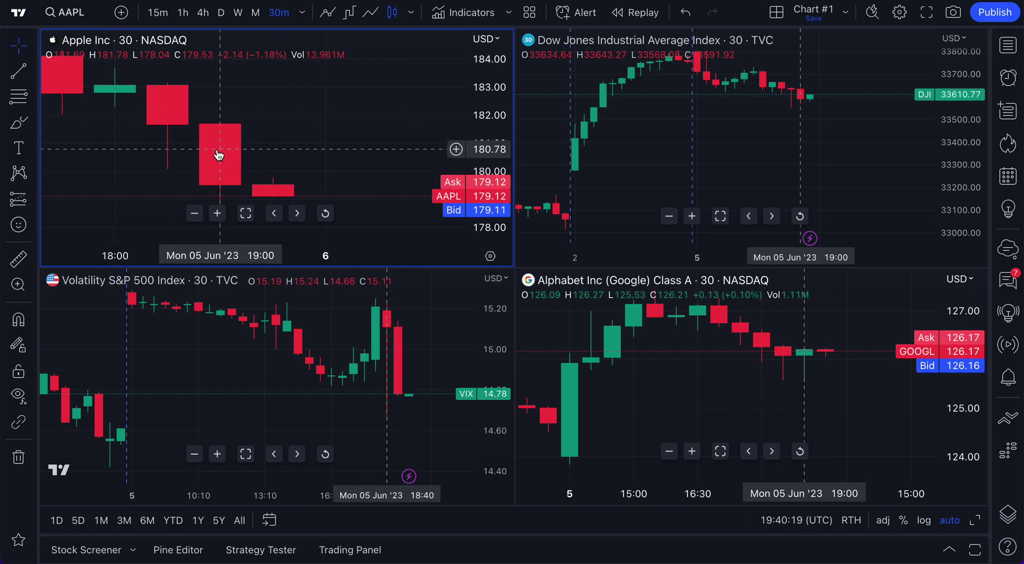
left_click(718, 137)
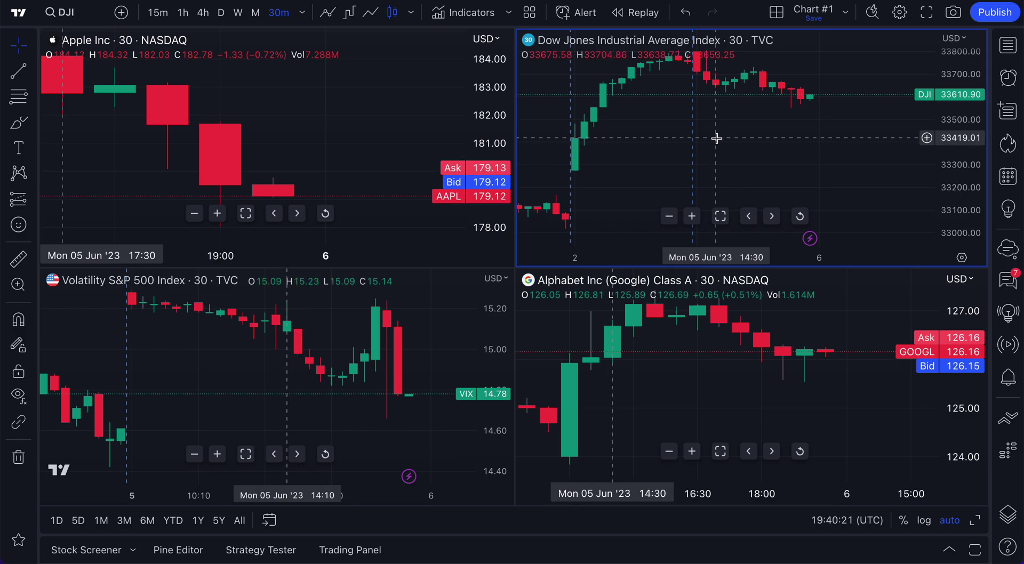
key("Tab")
left_click(255, 367)
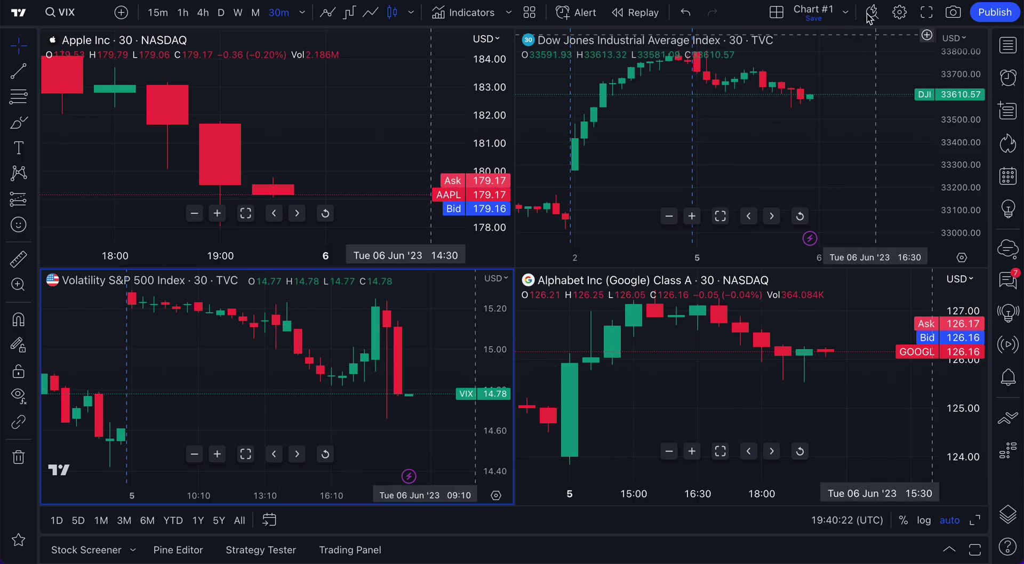
- Enable Time under Sync in layout, then select the Apple chart
left_click(779, 13)
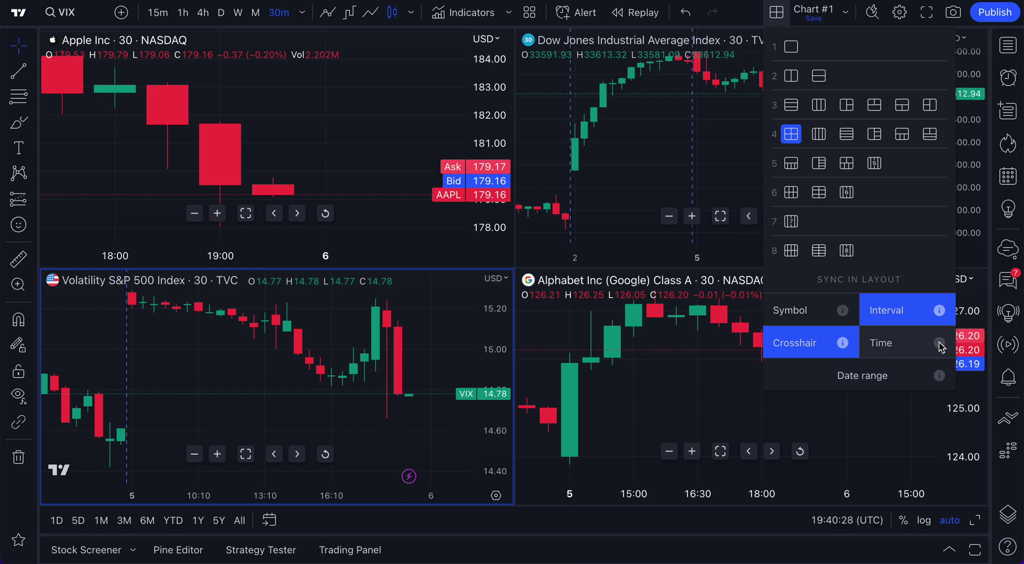
mouse_move(939, 346)
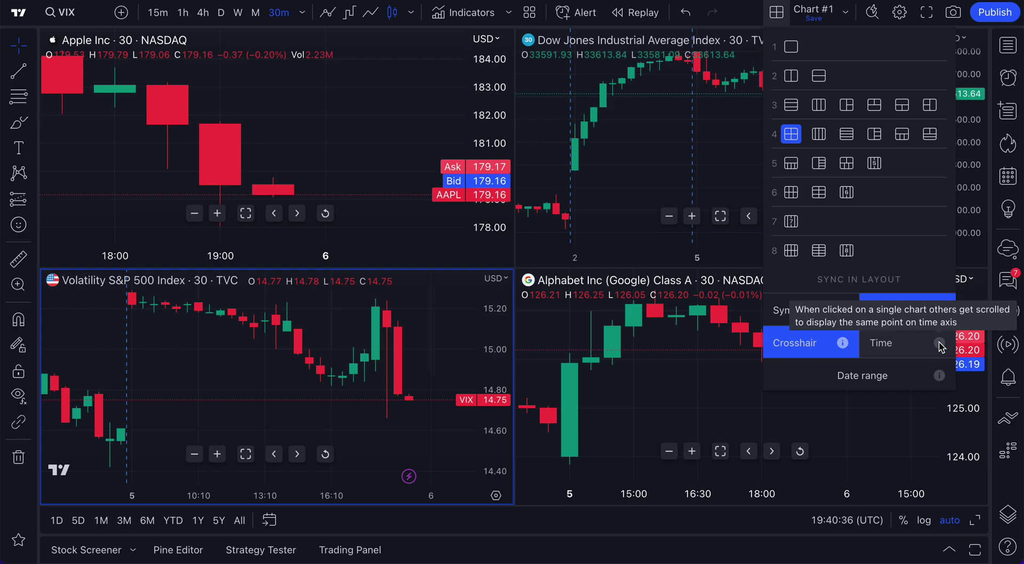
left_click(899, 352)
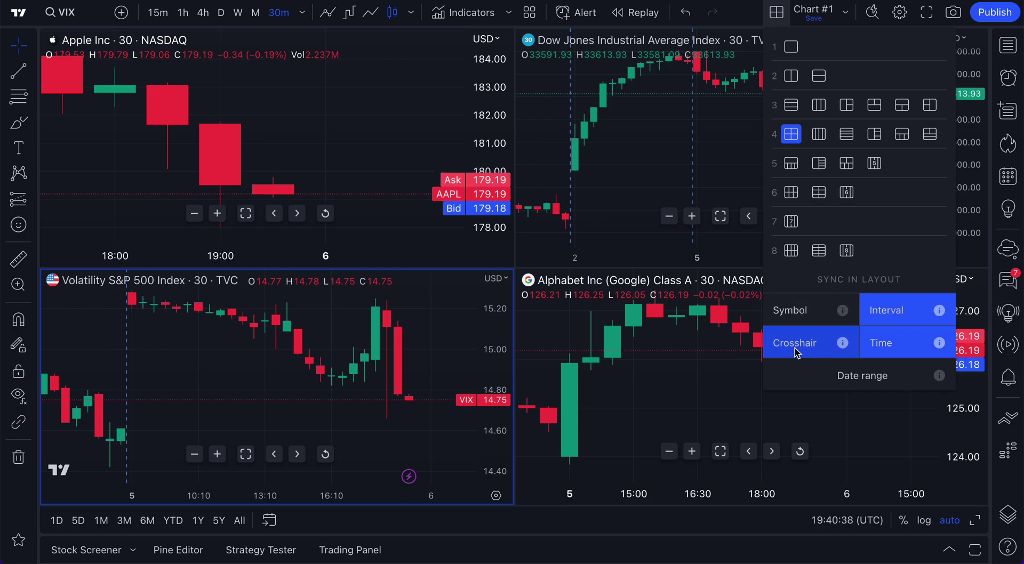
left_click(338, 141)
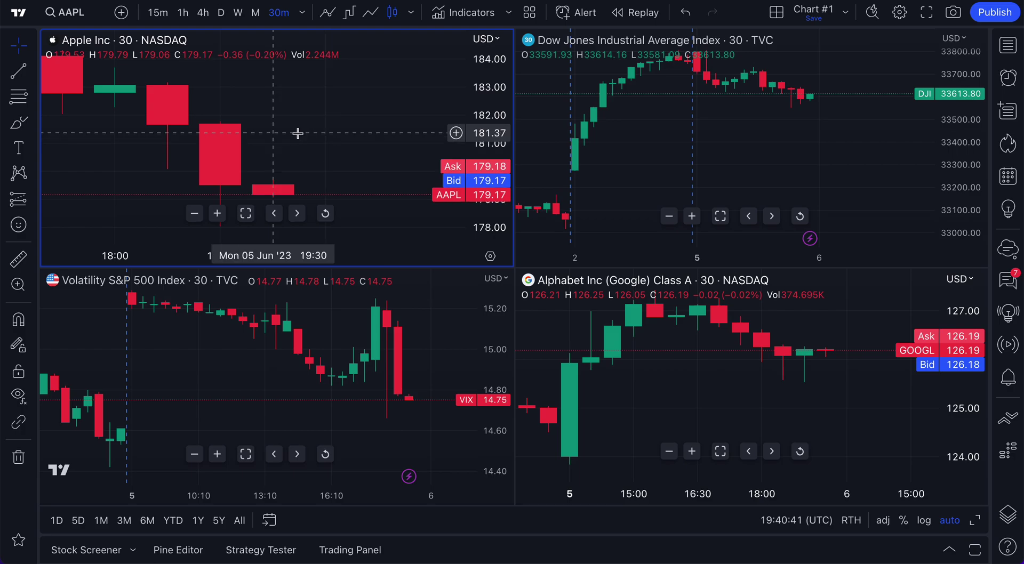
- Pan and zoom the Apple chart back toward earlier bars
left_click_drag(282, 130, 375, 151)
scroll(330, 142, "down", 5)
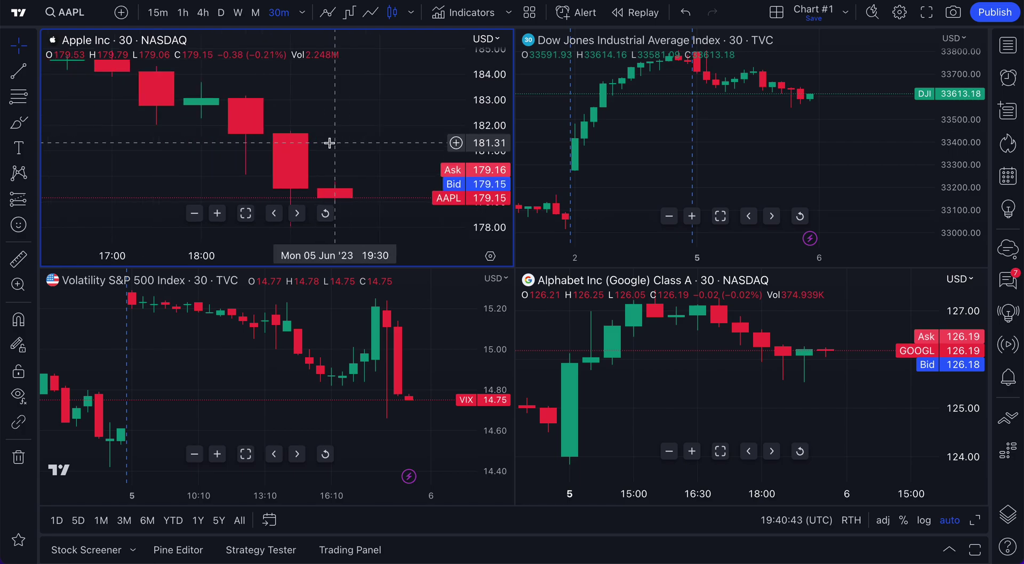
left_click_drag(171, 174, 368, 213)
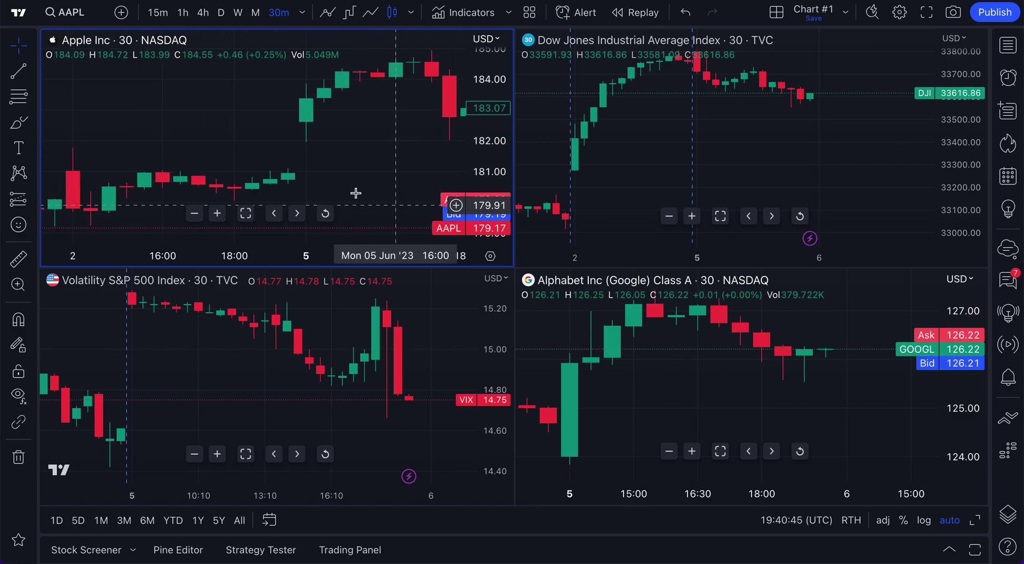
scroll(261, 201, "up", 2)
- Dismiss the accidental Chart settings dialog, pan Apple to earlier bars, and open the layout sync options
double_click(261, 201)
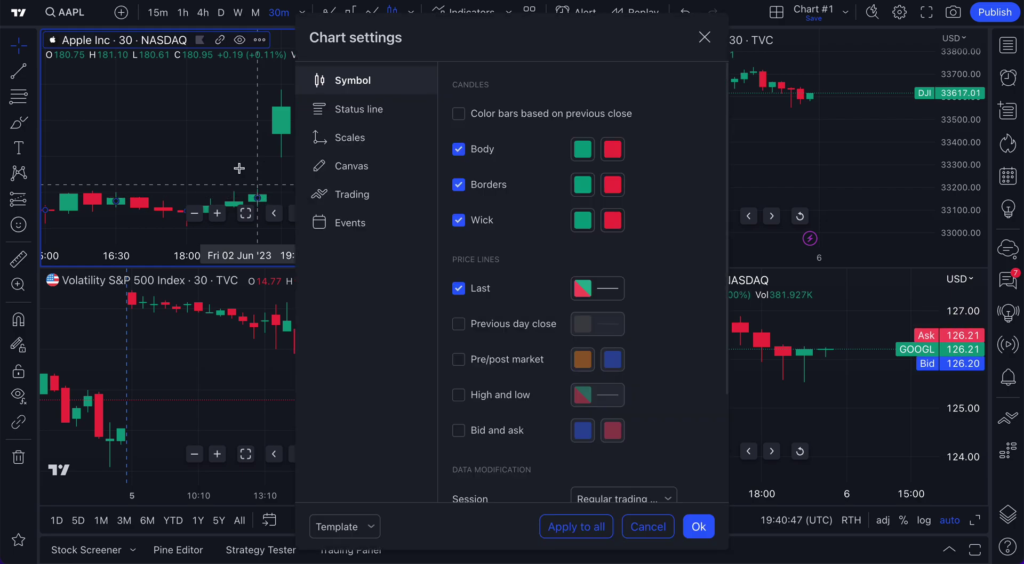
left_click(706, 38)
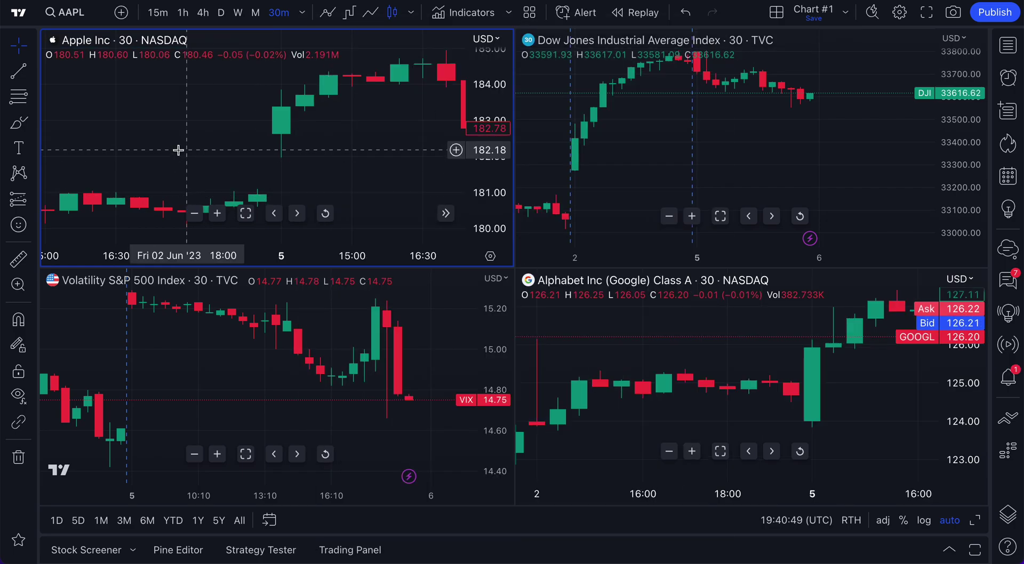
left_click_drag(186, 127, 292, 145)
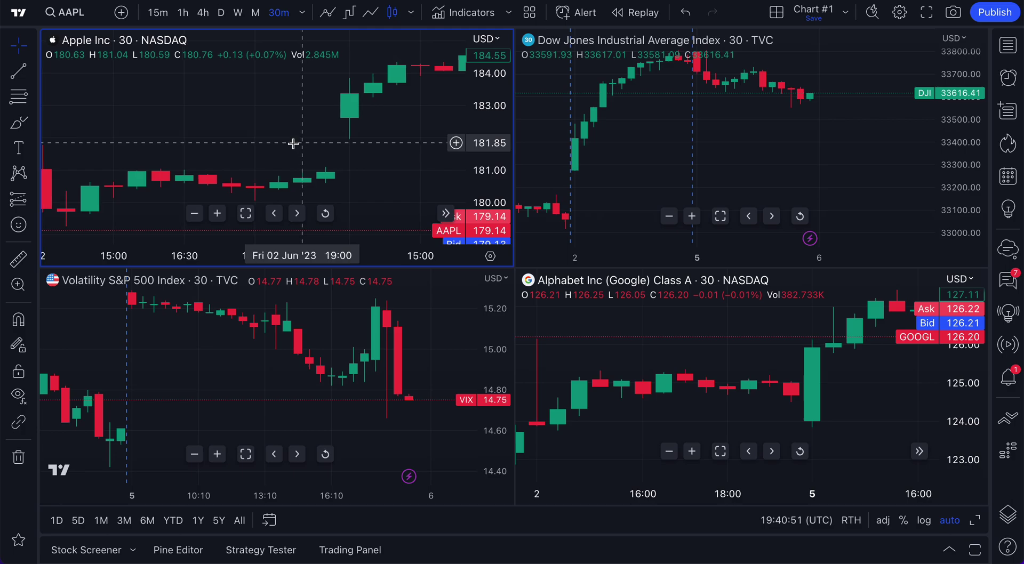
left_click(775, 14)
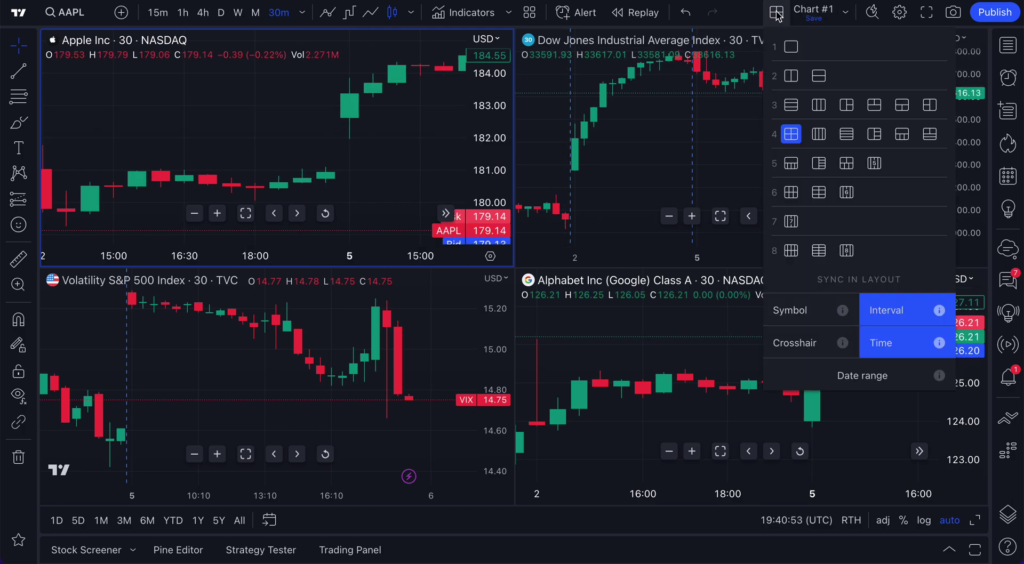
- Turn on Date range sync and drag the Apple chart so the others follow
left_click(845, 379)
left_click(272, 126)
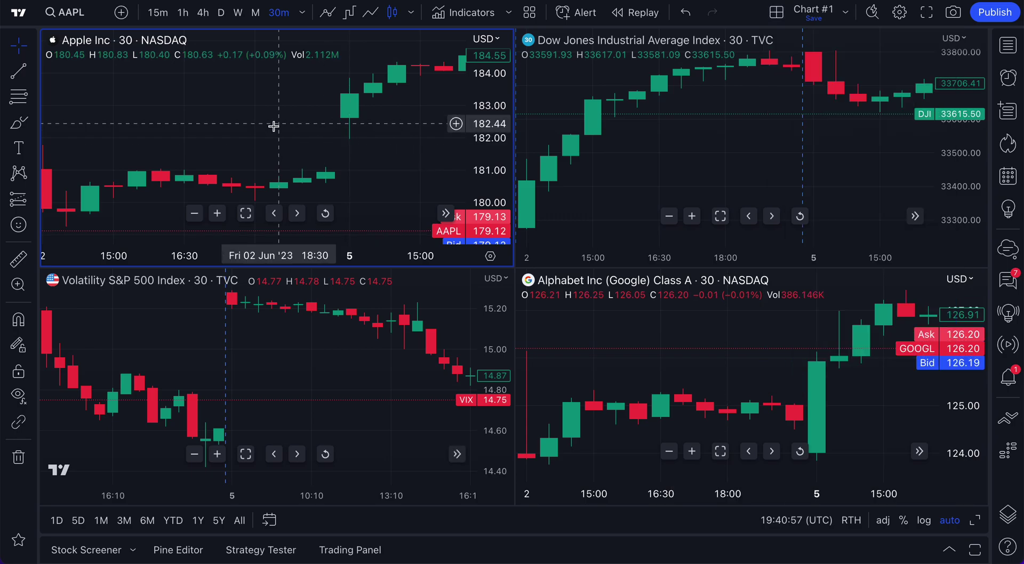
left_click_drag(235, 115, 129, 105)
- Bring Apple bars up to 6 Jun into view and switch all charts to daily (1D) candles
left_click_drag(375, 165, 165, 170)
scroll(166, 170, "down", 5)
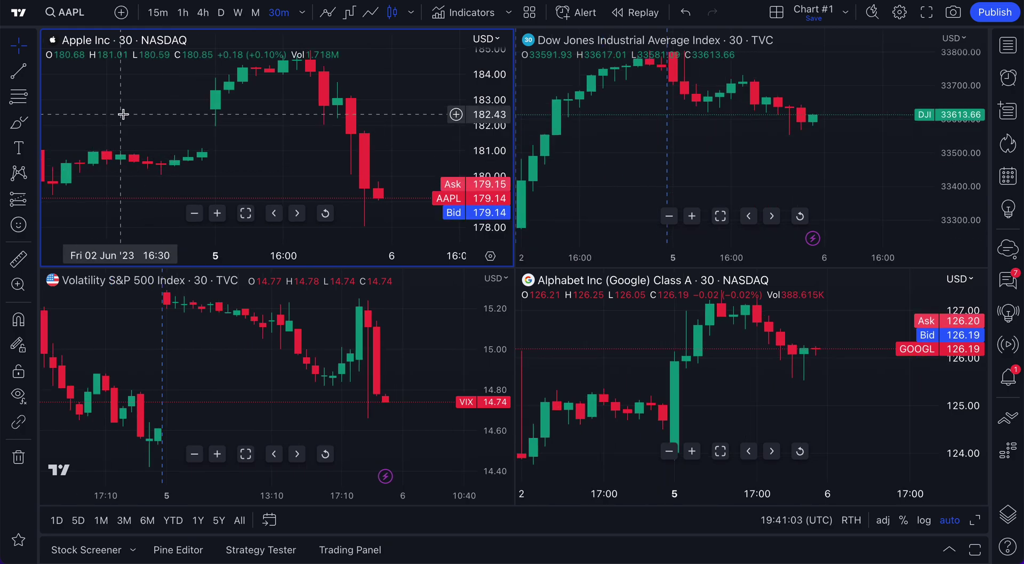
left_click(221, 14)
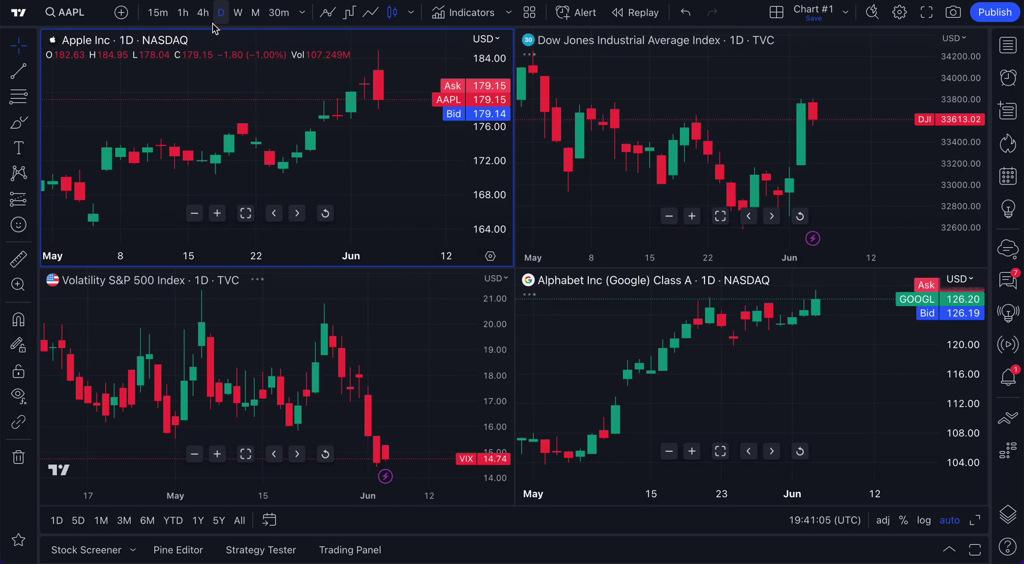
- Apply the 1Y range and click through the Dow Jones, GOOGL, VIX and Apple panes
left_click(198, 522)
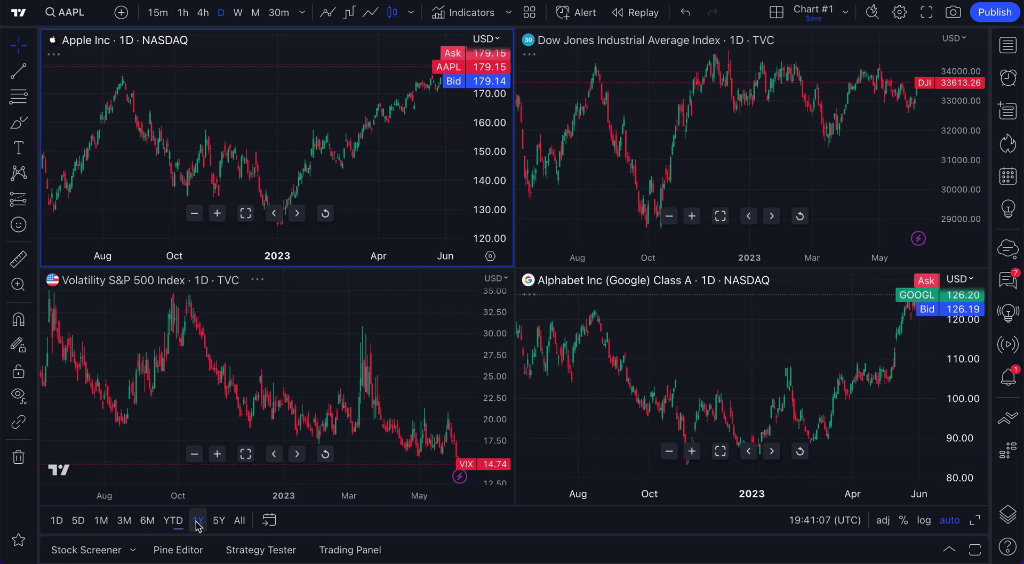
left_click(584, 179)
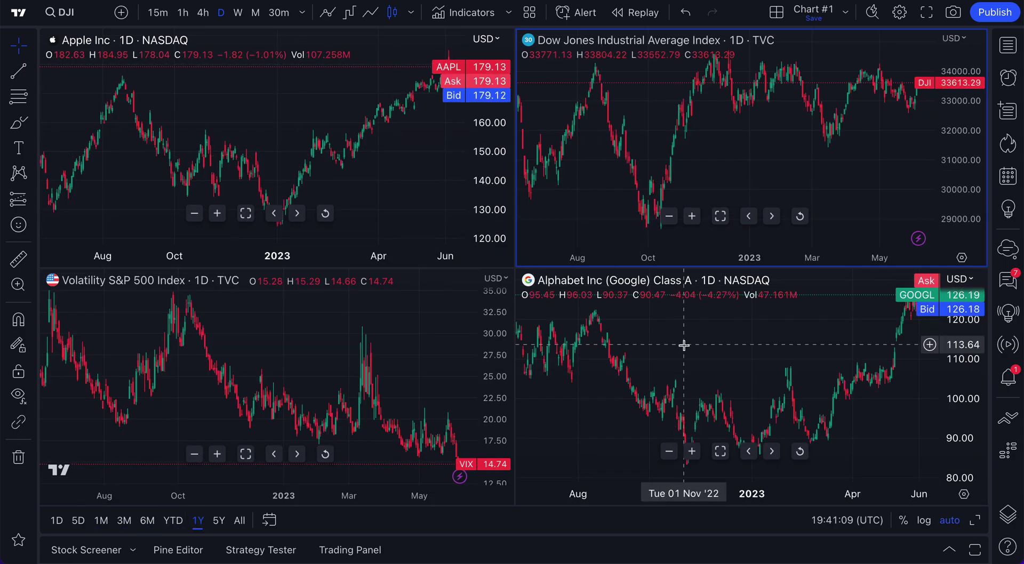
left_click(666, 345)
left_click(380, 357)
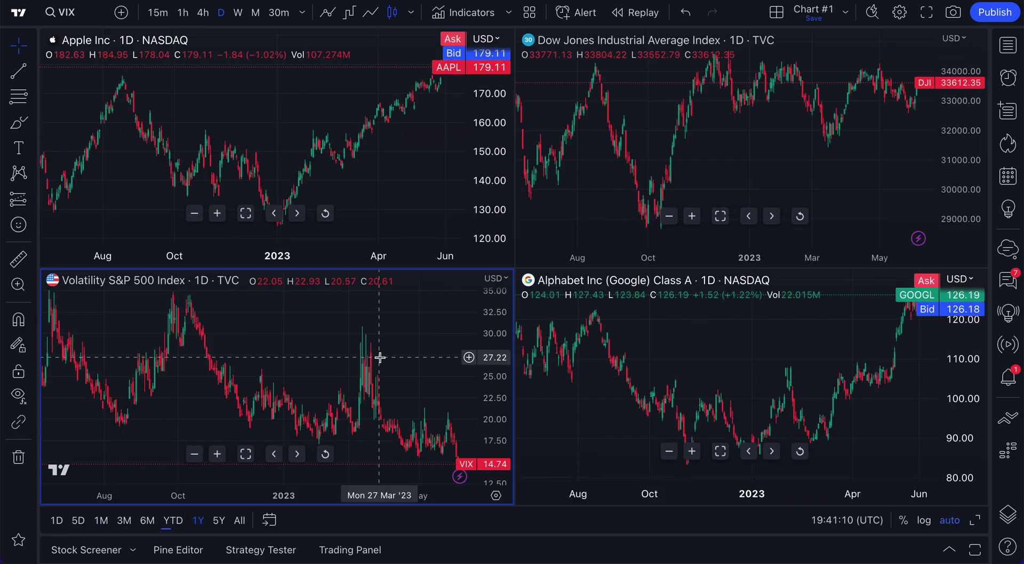
left_click(271, 110)
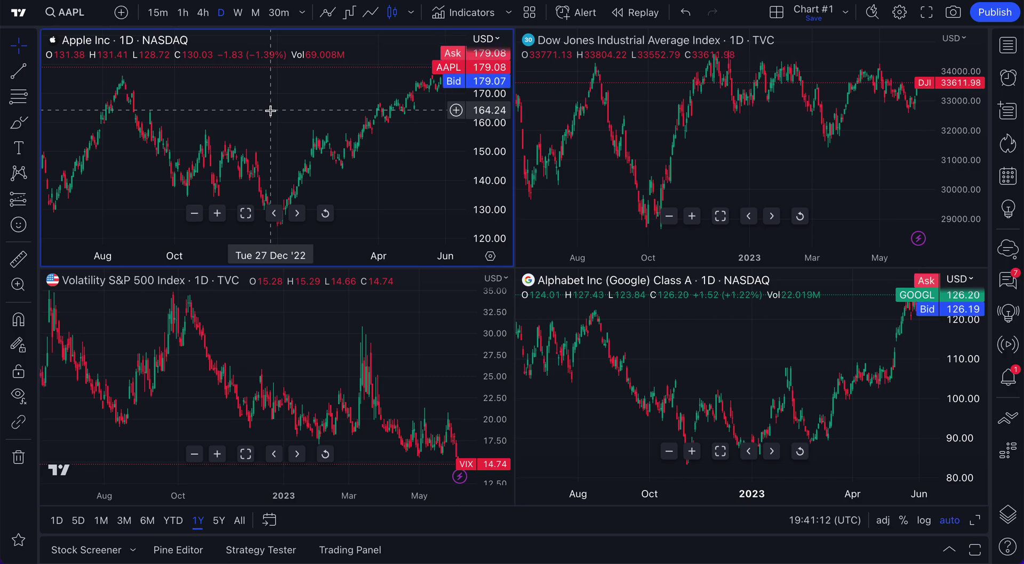
left_click(696, 160)
left_click(697, 312)
left_click(397, 301)
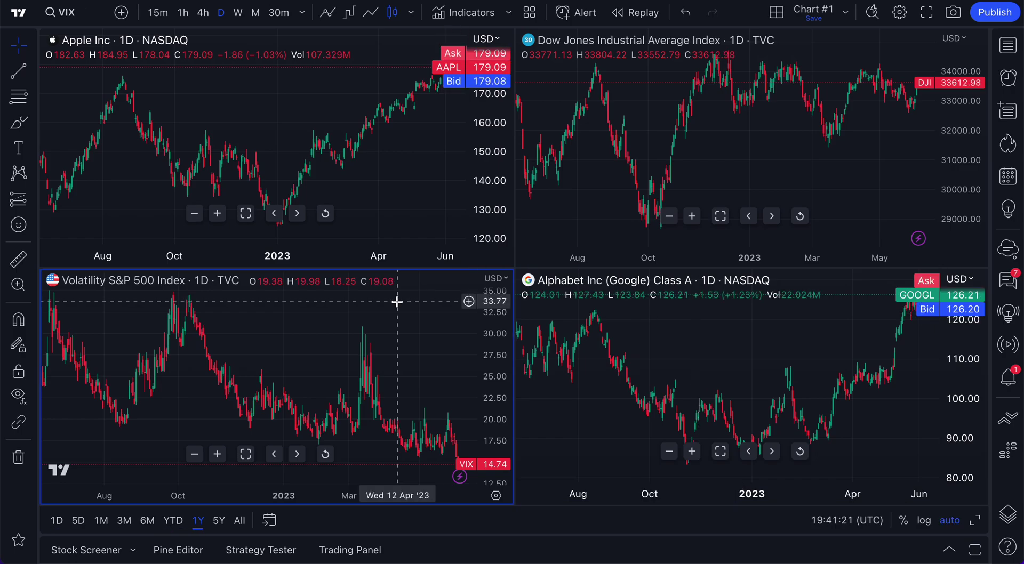
left_click(390, 157)
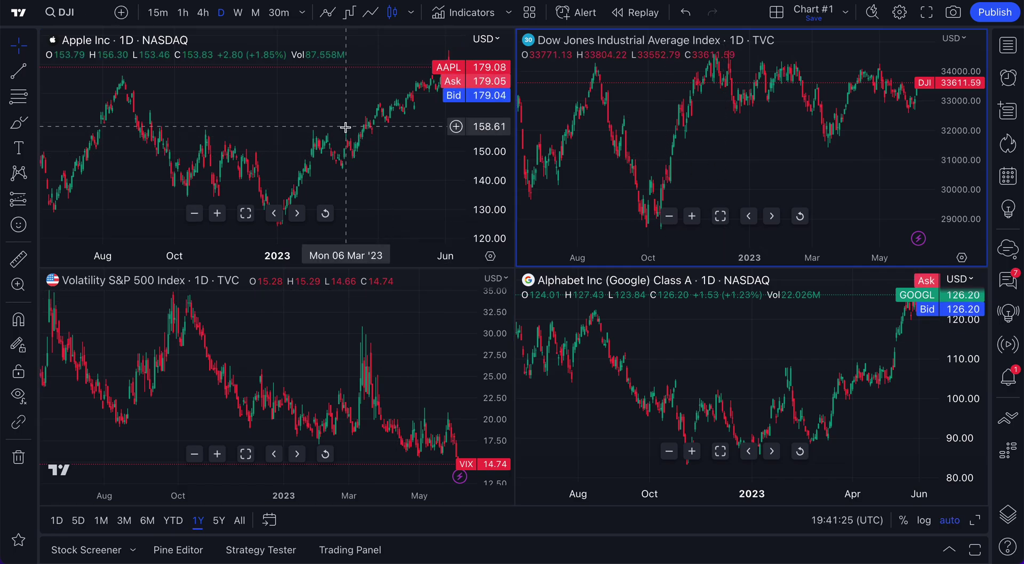
- Keep cycling through the GOOGL, VIX, Apple and Dow Jones panes to confirm the one-year span
left_click(713, 342)
left_click(405, 336)
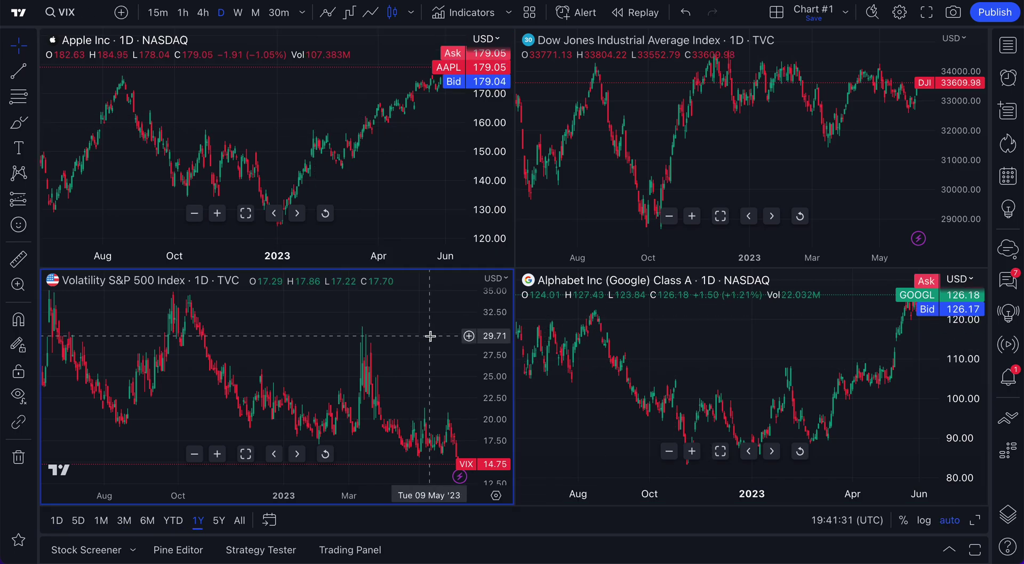
left_click(310, 104)
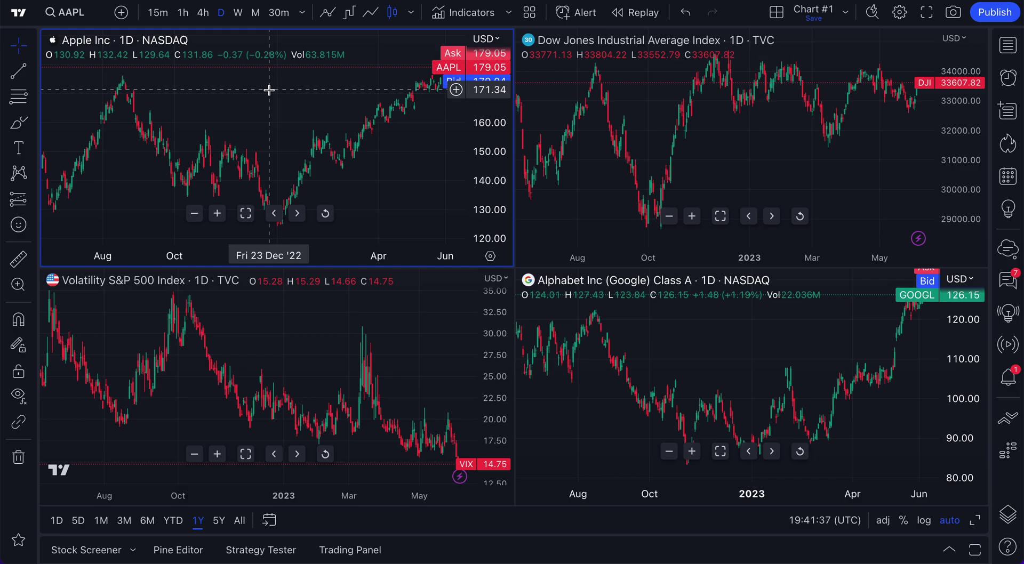
left_click(737, 155)
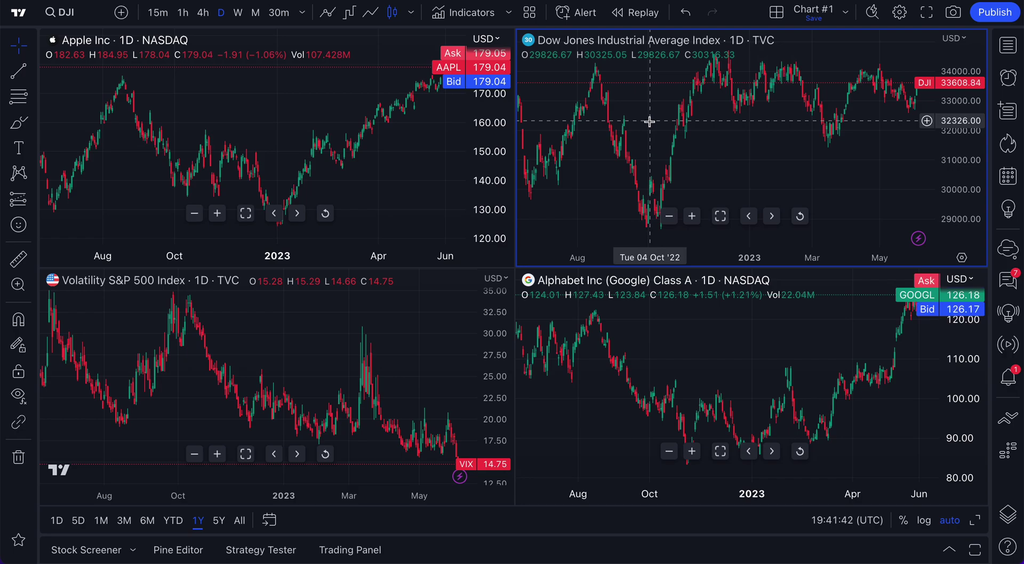
left_click(267, 89)
left_click(704, 168)
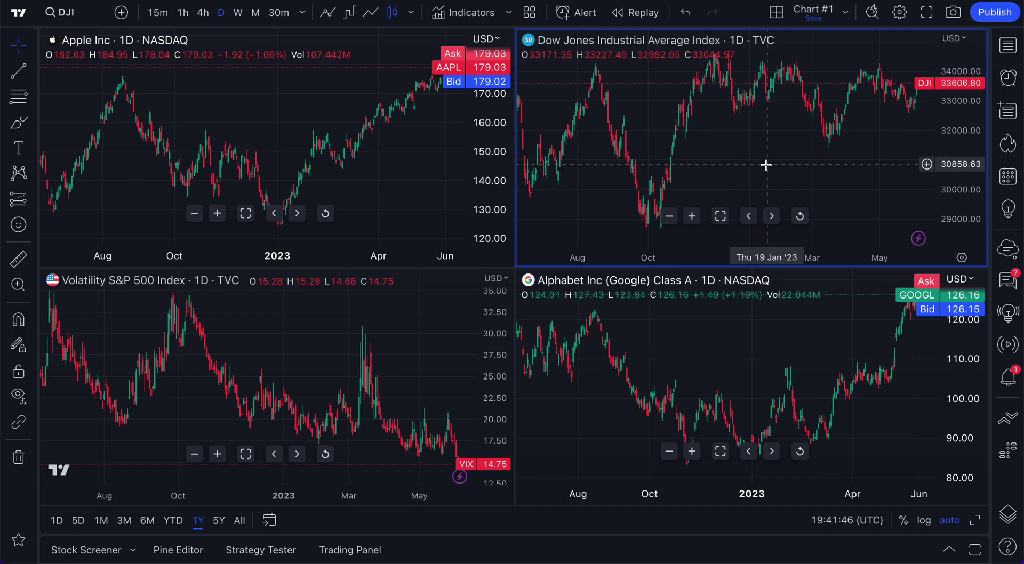
left_click(743, 339)
left_click(405, 322)
left_click(392, 182)
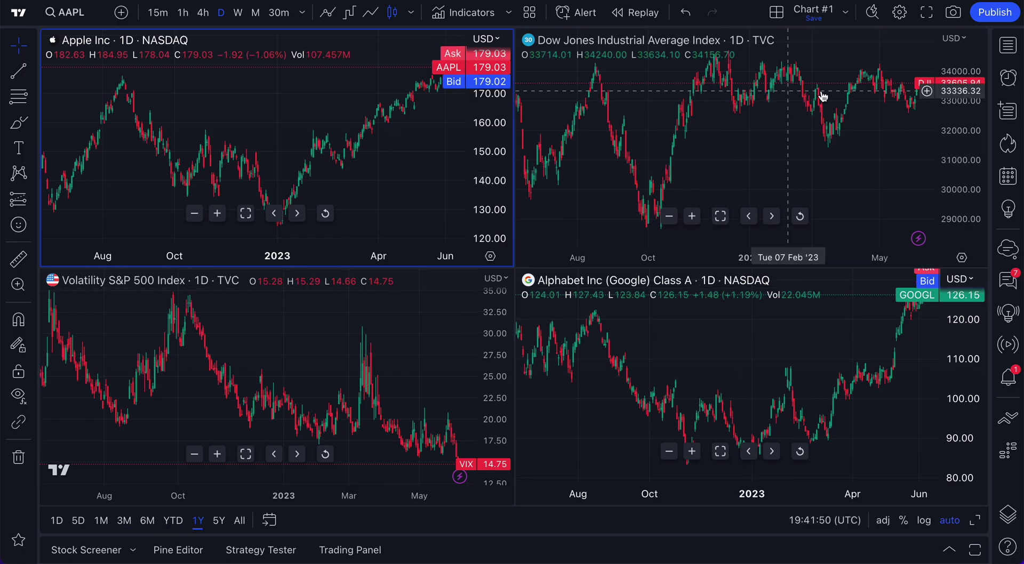
- Turn off Date range under Sync in layout, leaving interval sync on
left_click(776, 12)
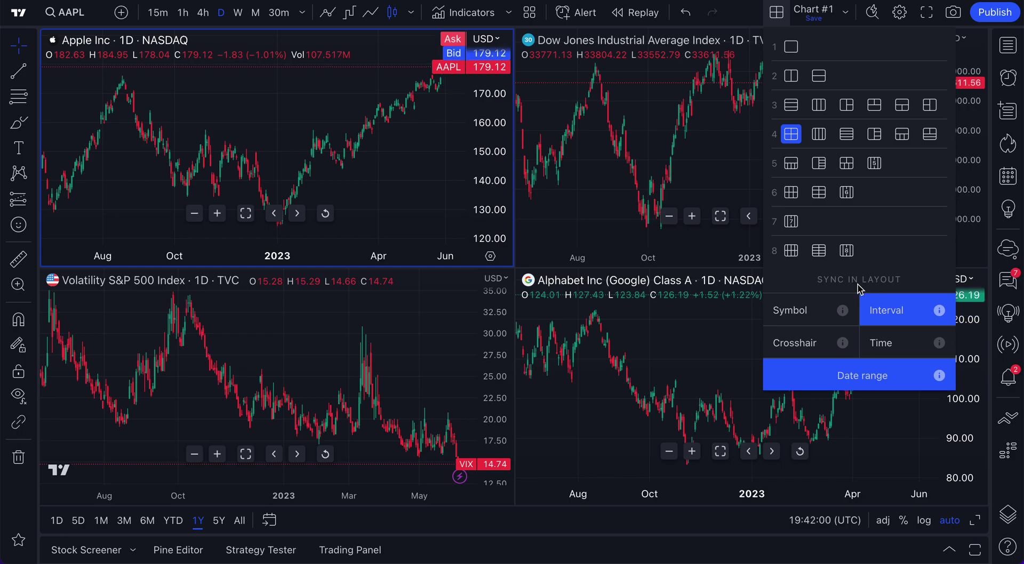
left_click(879, 373)
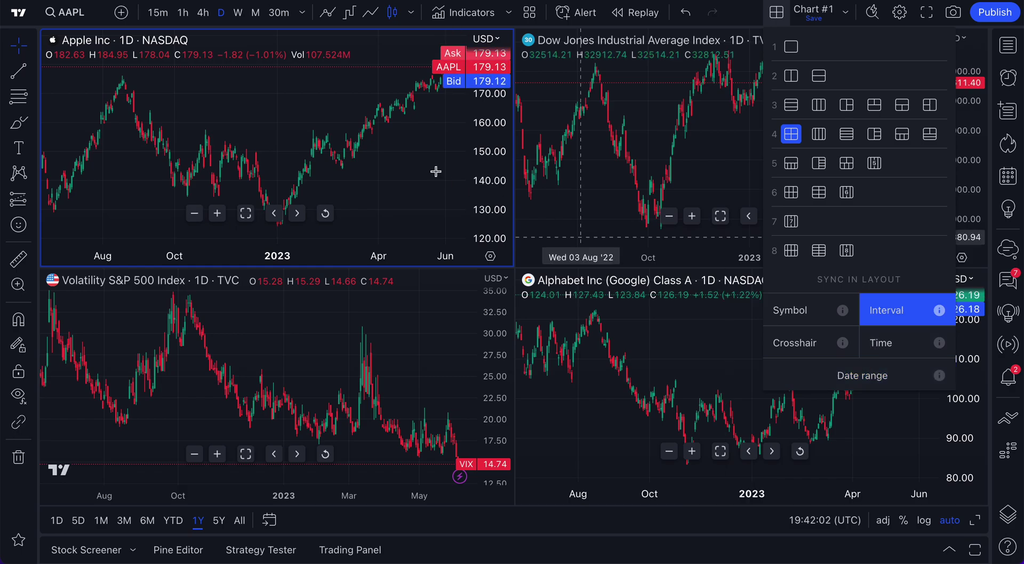
left_click(291, 97)
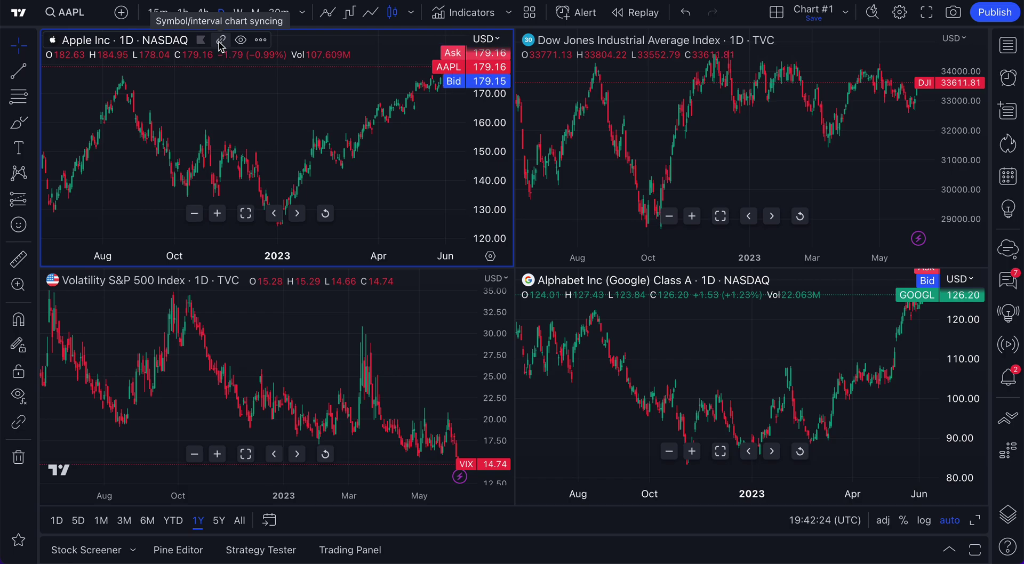
- Put the top-left Apple chart in the green clover sync group, then switch between Apple and GOOGL panes
left_click(222, 43)
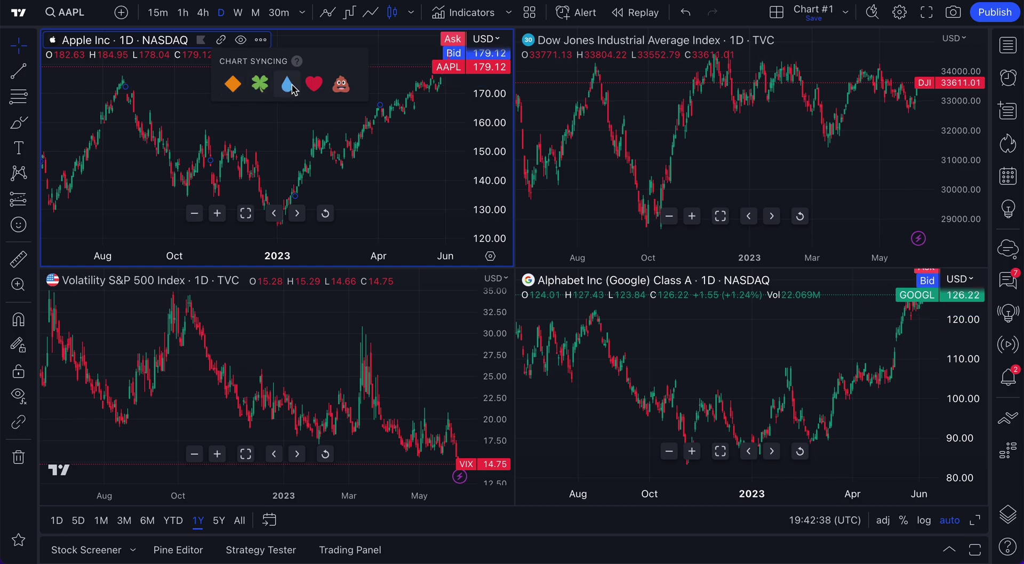
left_click(260, 84)
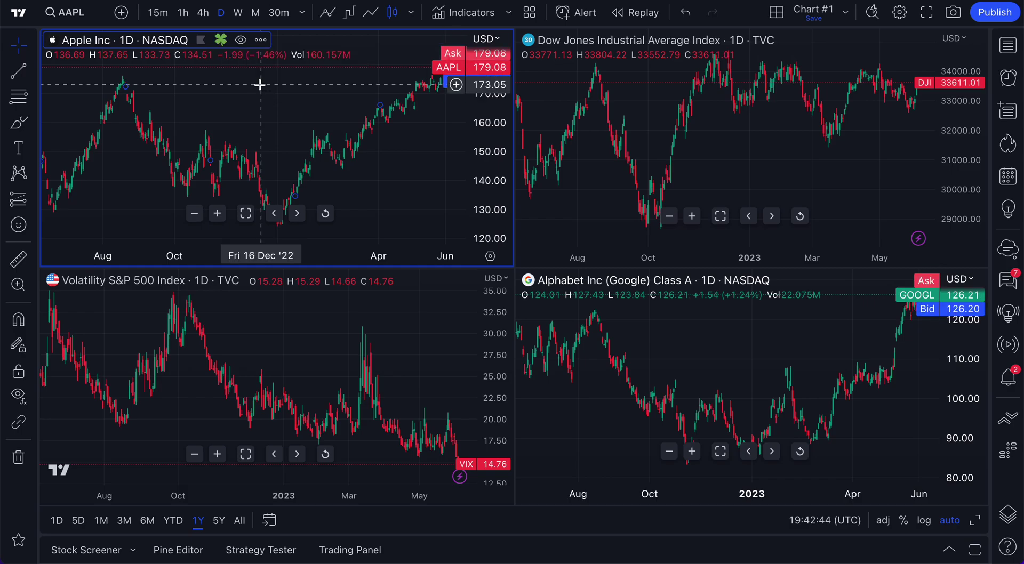
left_click(645, 338)
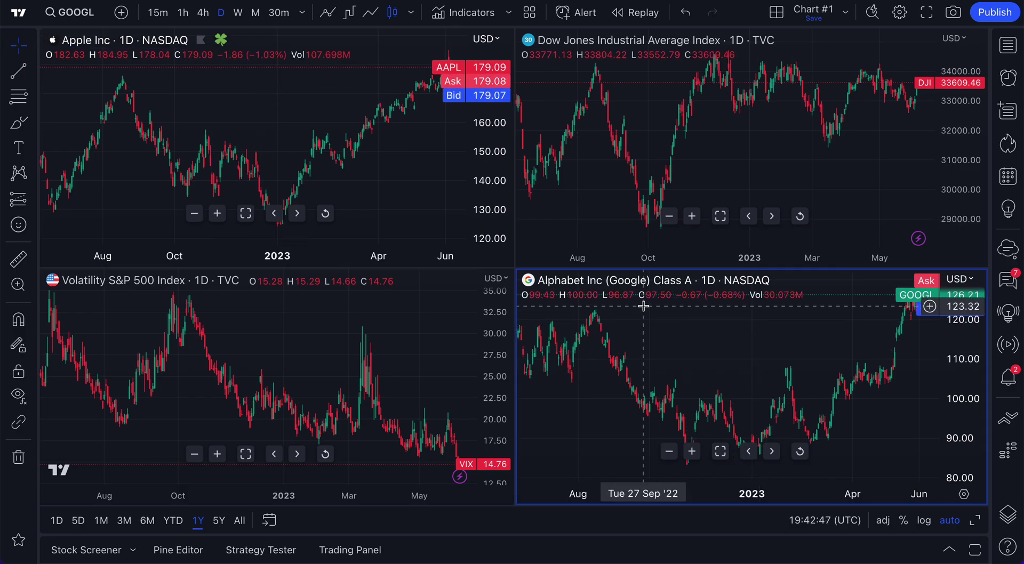
left_click(238, 87)
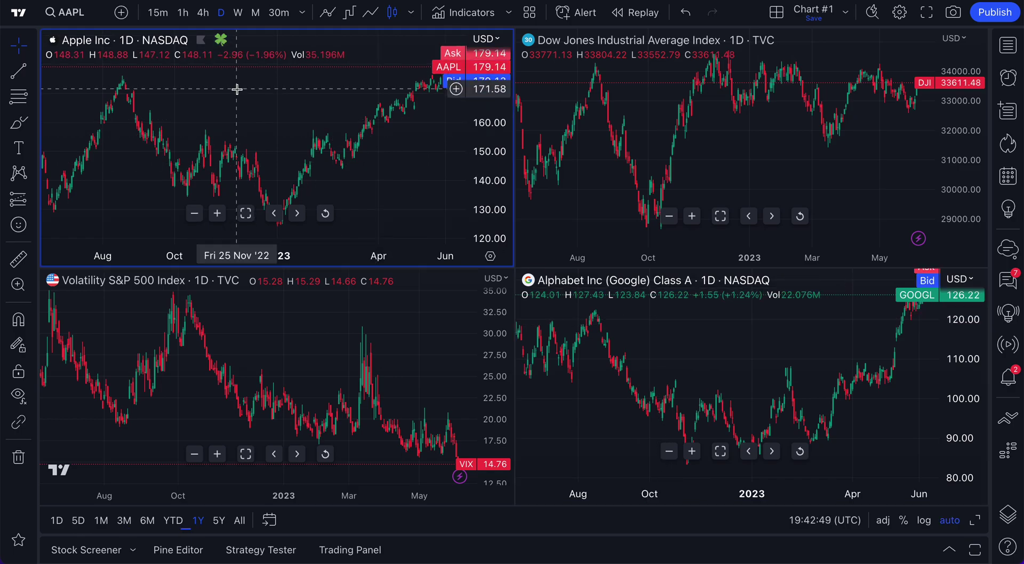
left_click(731, 347)
left_click(247, 108)
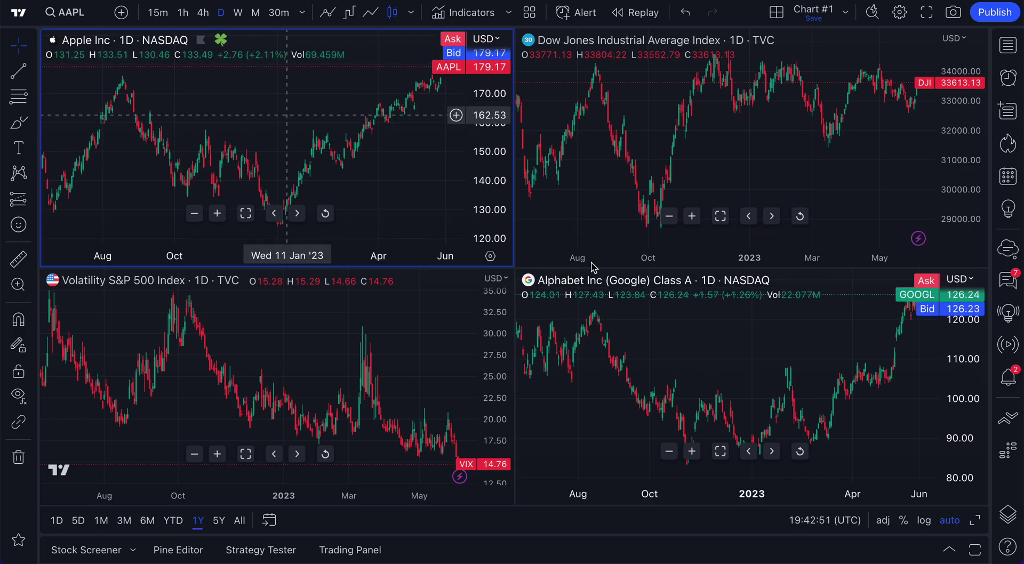
left_click(684, 330)
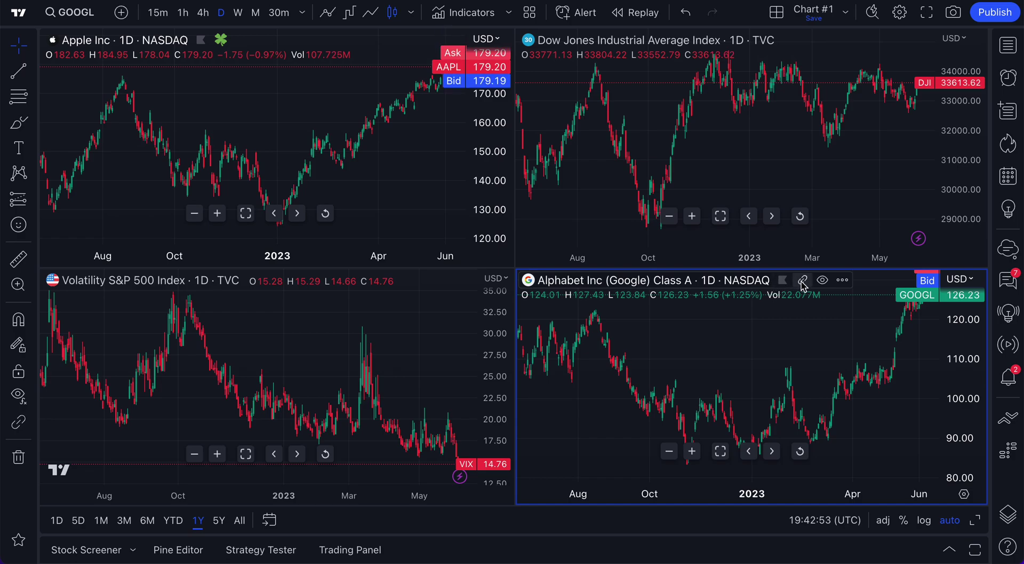
- Link the bottom-right GOOGL chart to the green group so it shows Apple, then nudge Dow Jones and VIX
left_click(803, 281)
left_click(842, 326)
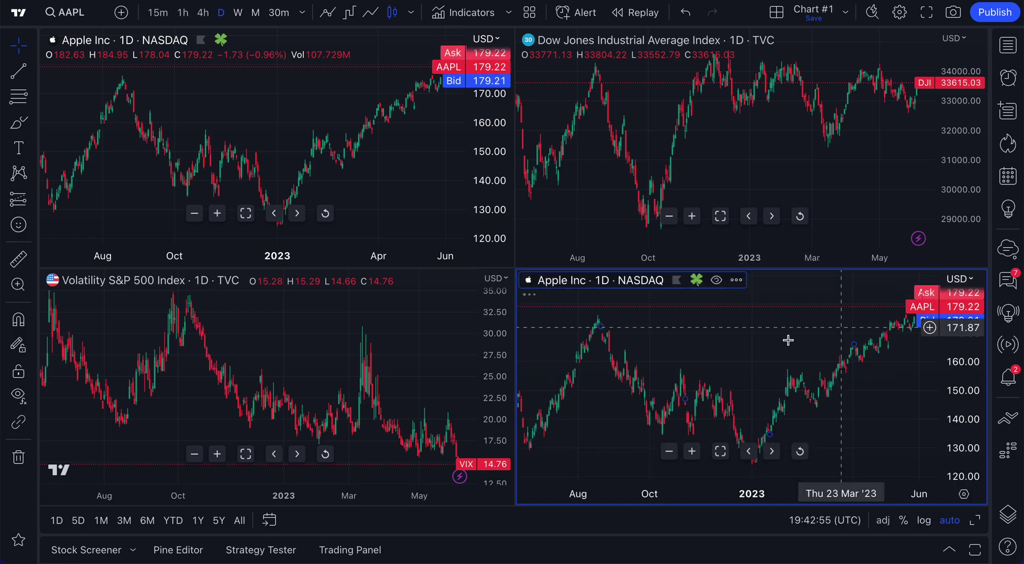
left_click(779, 173)
left_click_drag(779, 172, 723, 172)
left_click(308, 331)
left_click_drag(309, 331, 274, 329)
- Check the Dow Jones and both Apple panes, then bring up the layout sync options
left_click(690, 180)
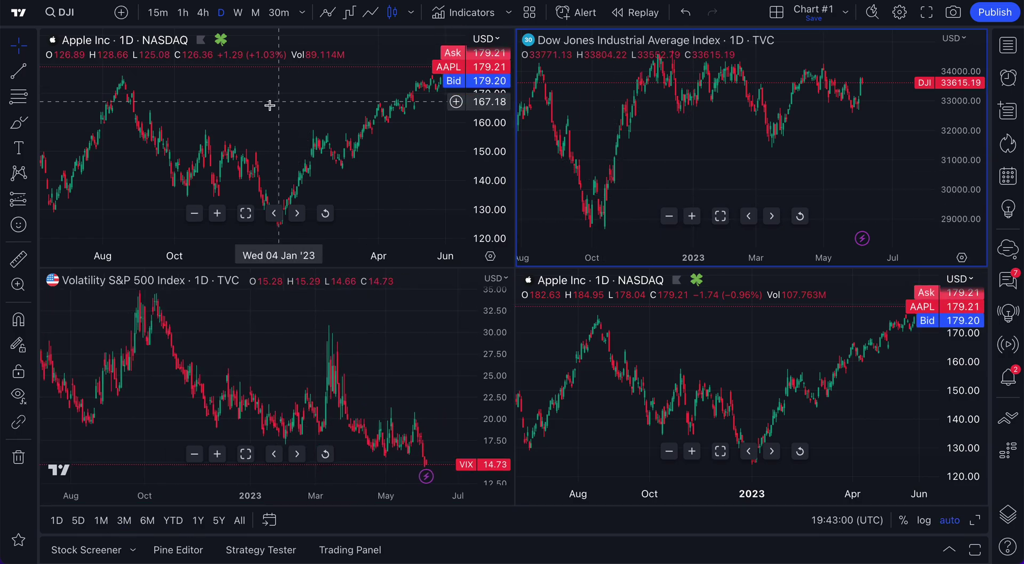
left_click(245, 107)
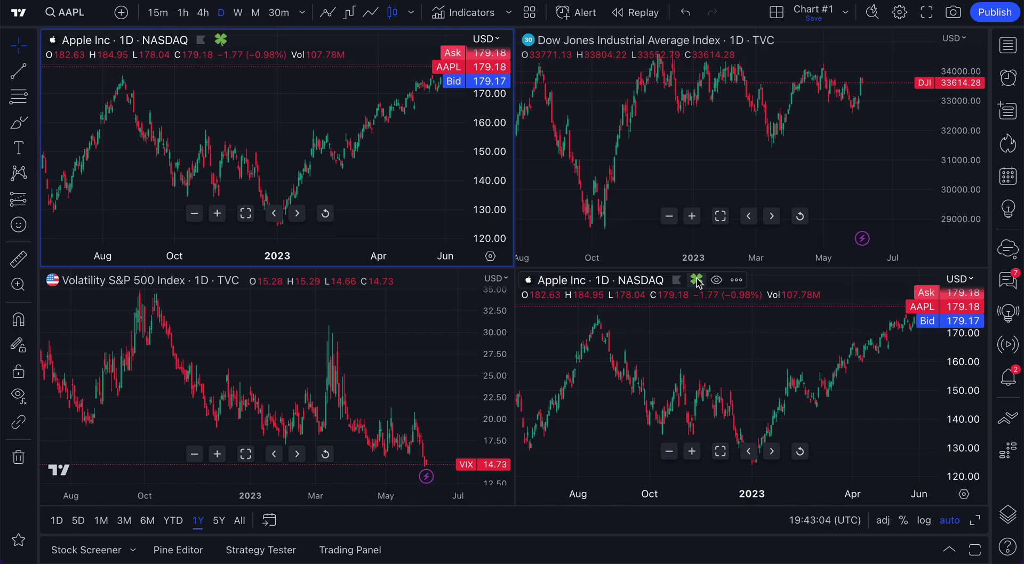
left_click(707, 315)
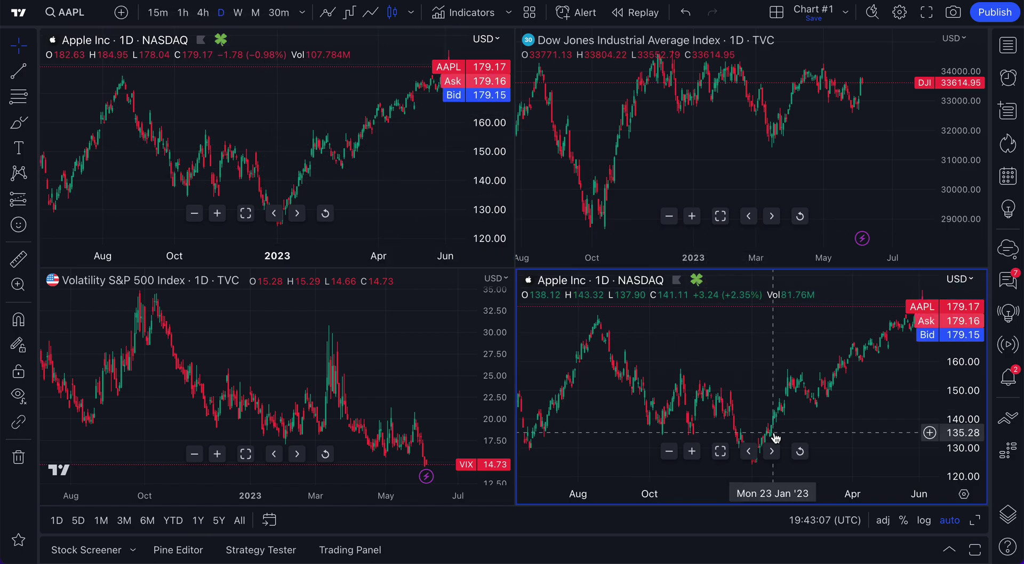
left_click(781, 14)
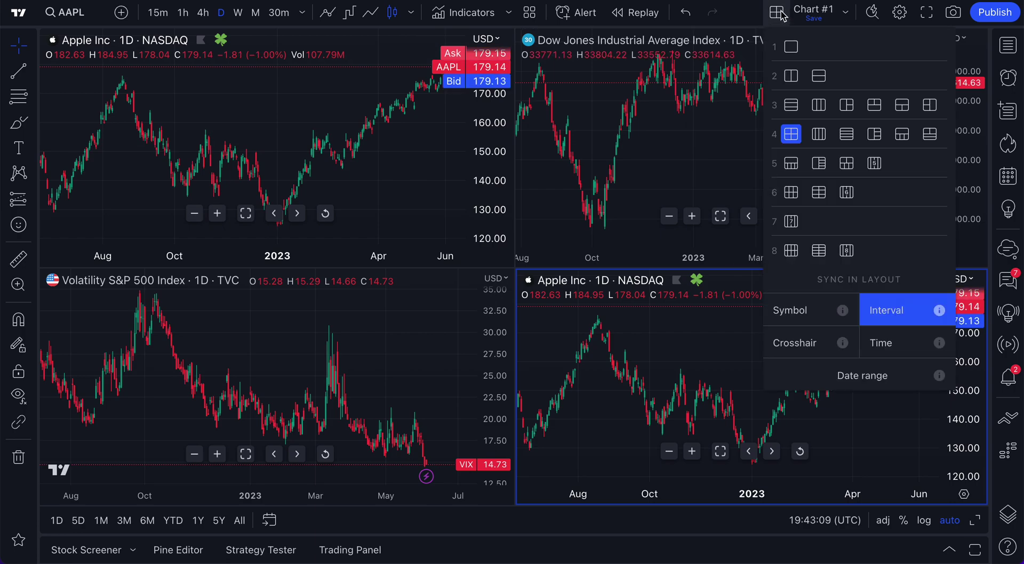
- Load GOOGL into the bottom-right chart via Symbol Search, then select the top-left Apple chart
left_click(663, 429)
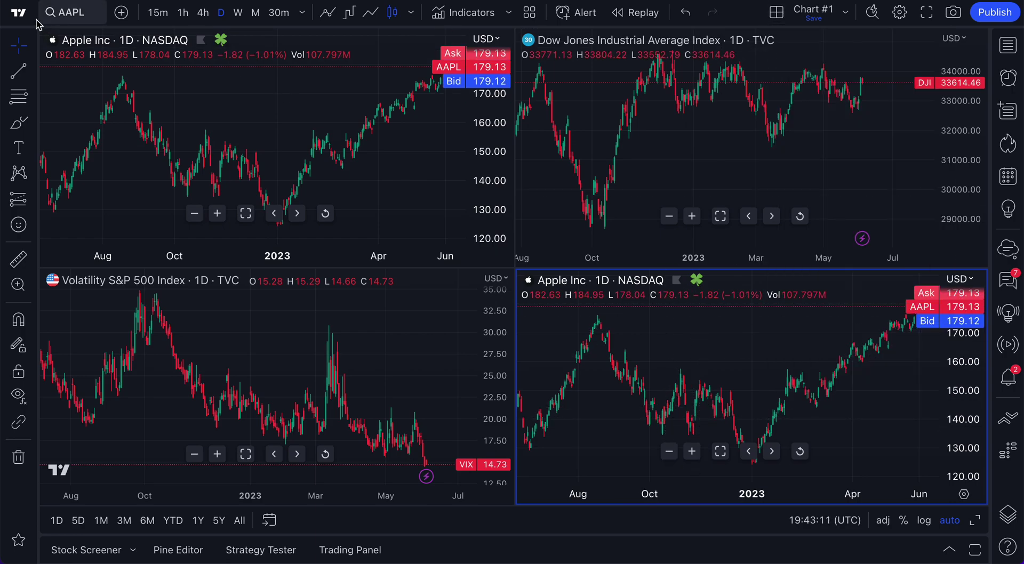
left_click(67, 16)
type("GOOGL")
key("Return")
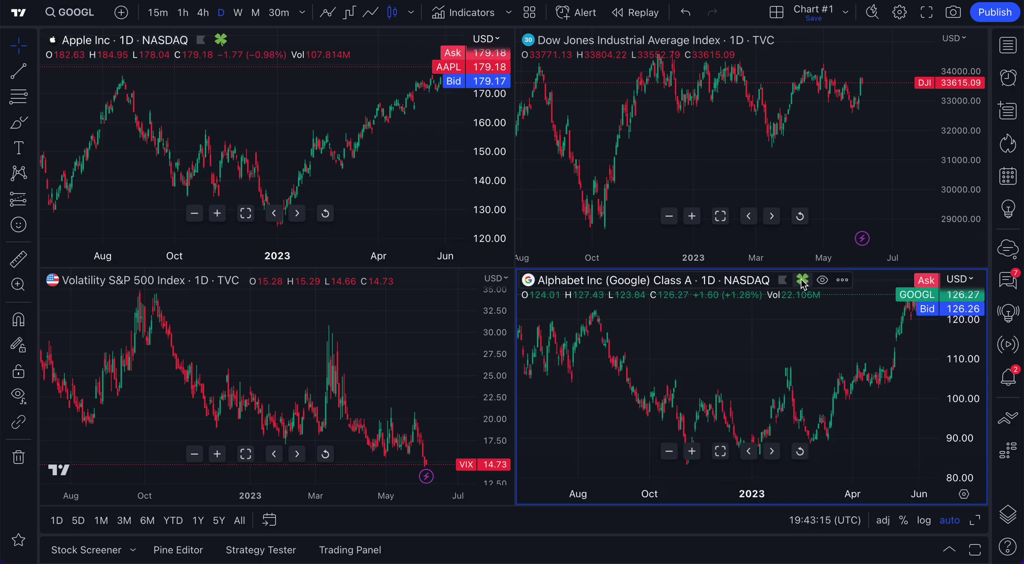
left_click(278, 130)
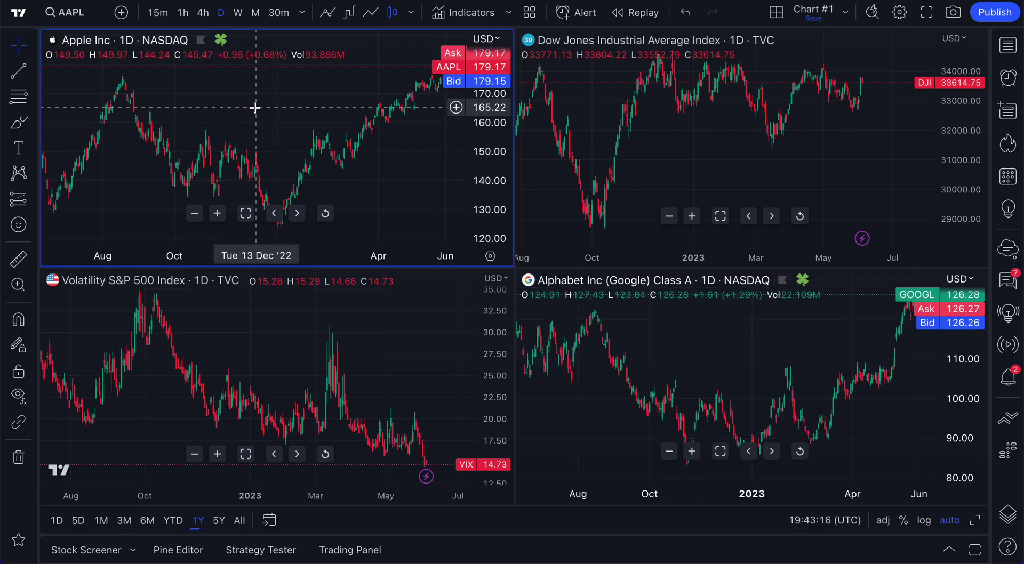
- Toggle Interval sync off and back on, then set the linked charts to 15 minutes
left_click(777, 13)
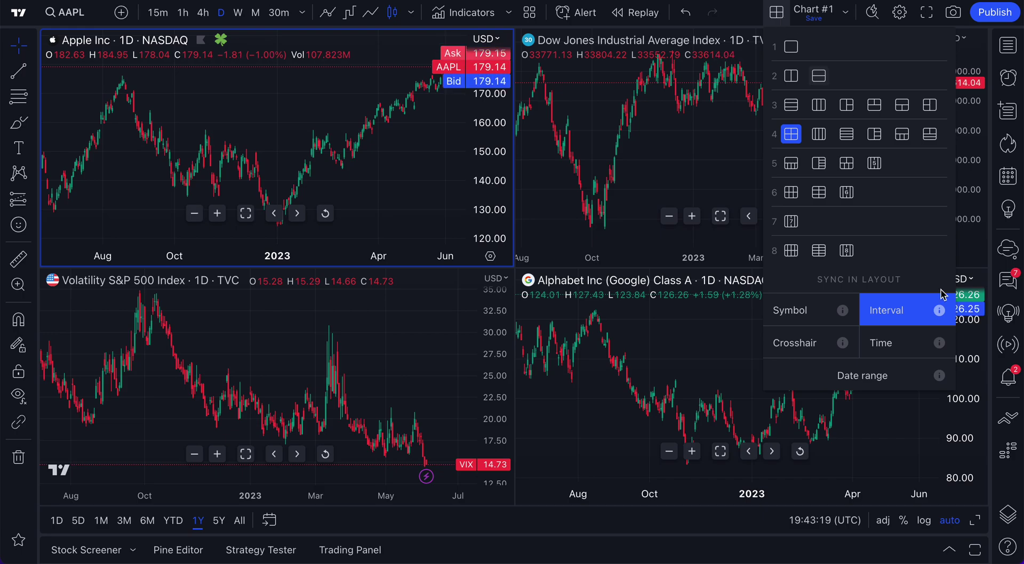
left_click(894, 315)
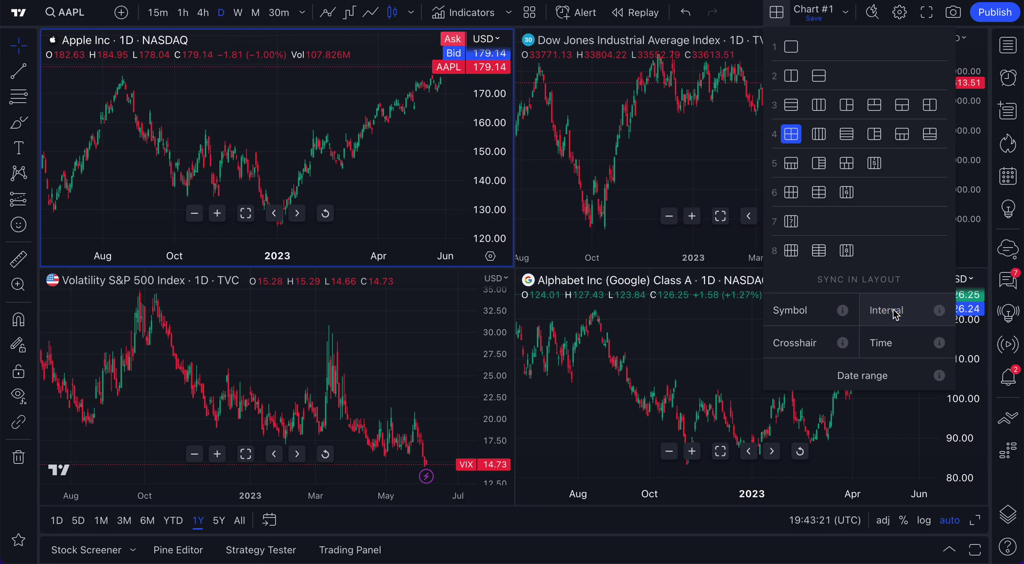
left_click(894, 315)
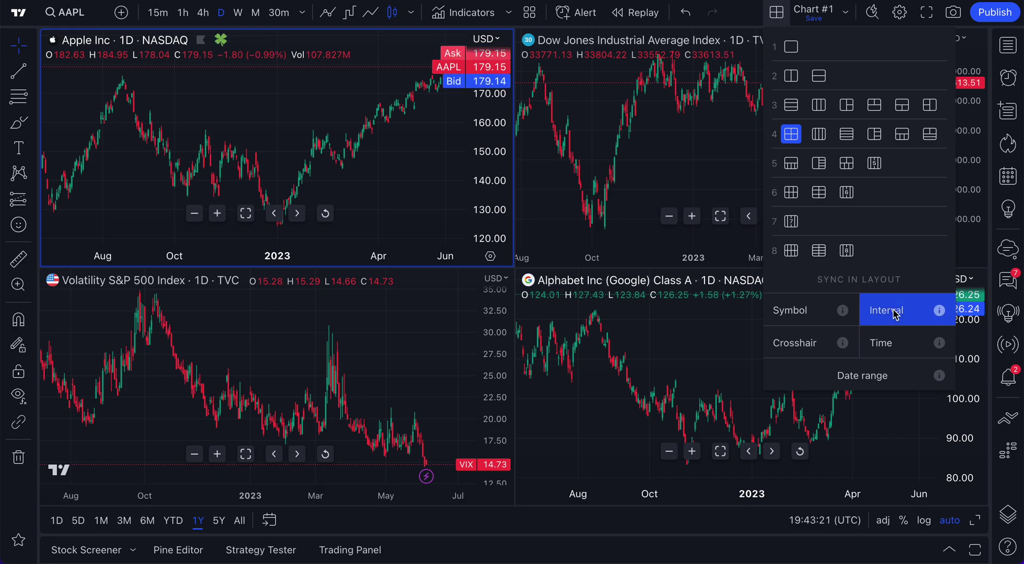
left_click(247, 101)
left_click(158, 12)
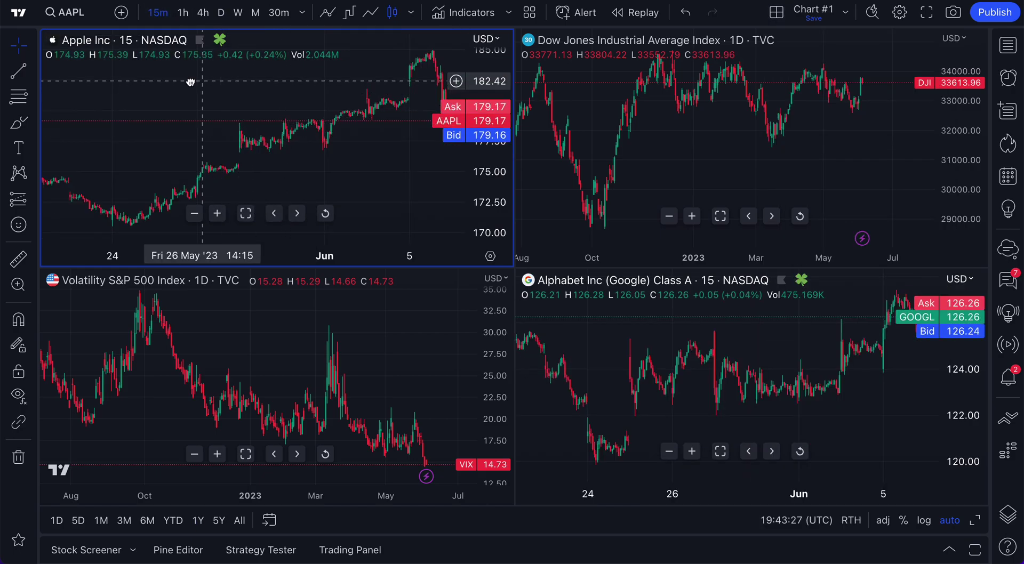
- Pan Apple to recent bars and click through the Alphabet, Apple, Dow Jones and VIX panes
left_click_drag(202, 82, 130, 65)
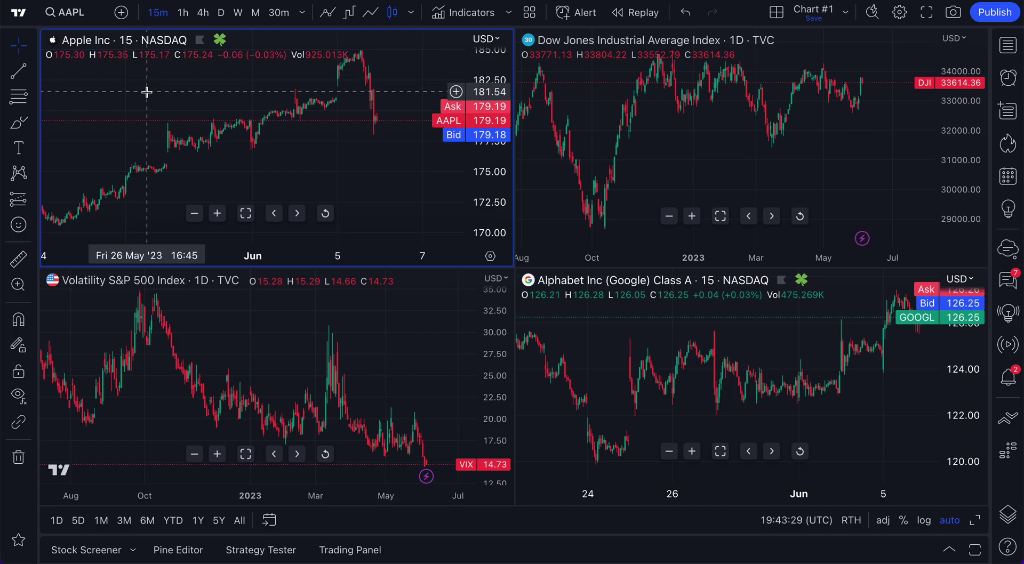
left_click(768, 320)
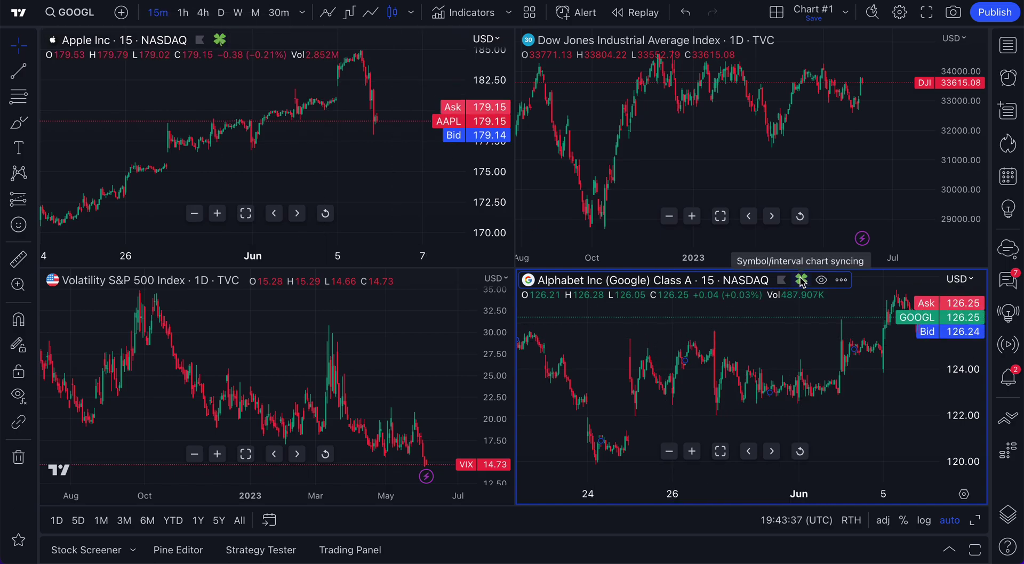
left_click(204, 84)
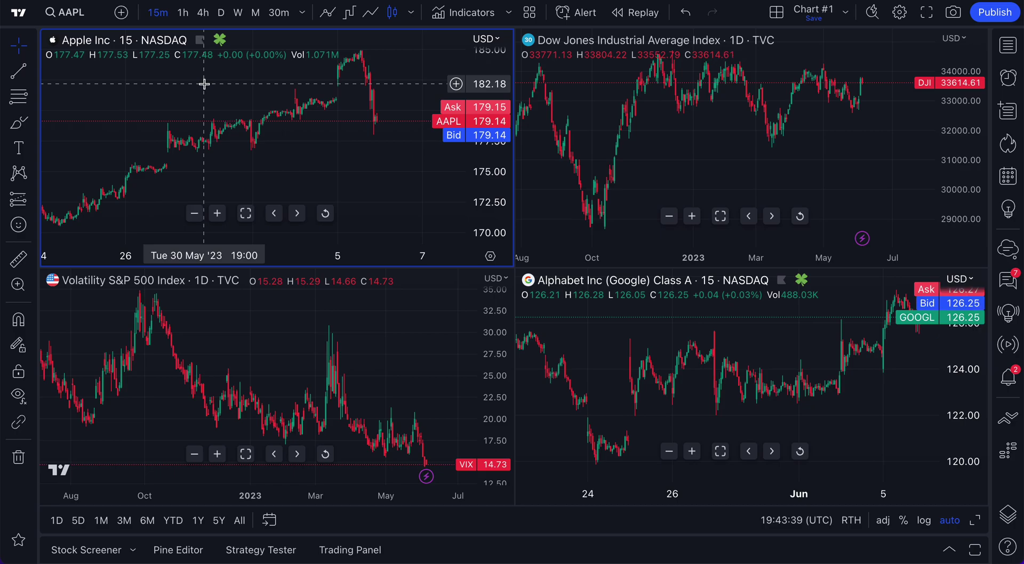
left_click(702, 327)
left_click(341, 151)
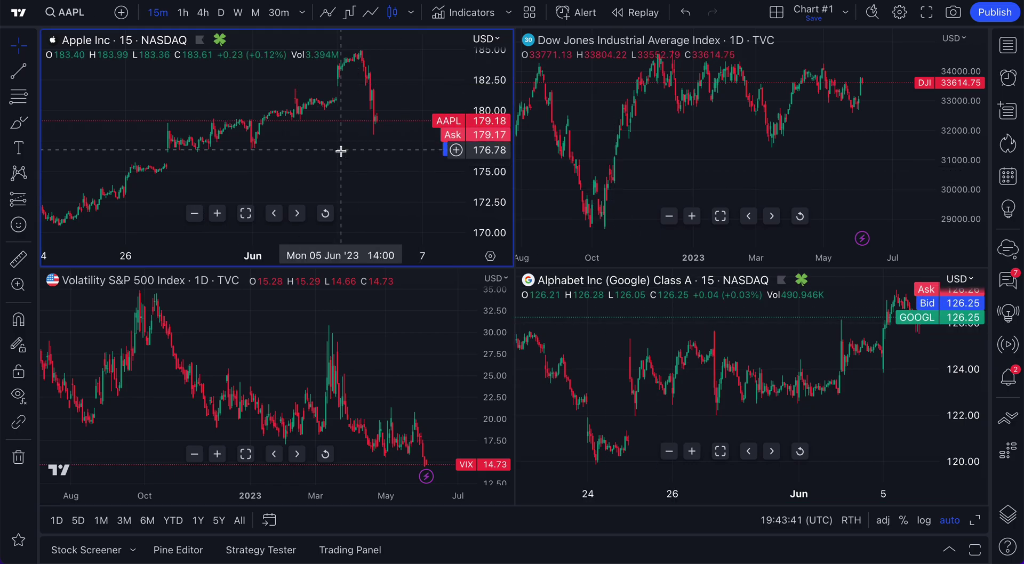
left_click(775, 194)
left_click(411, 334)
left_click(743, 324)
left_click(386, 169)
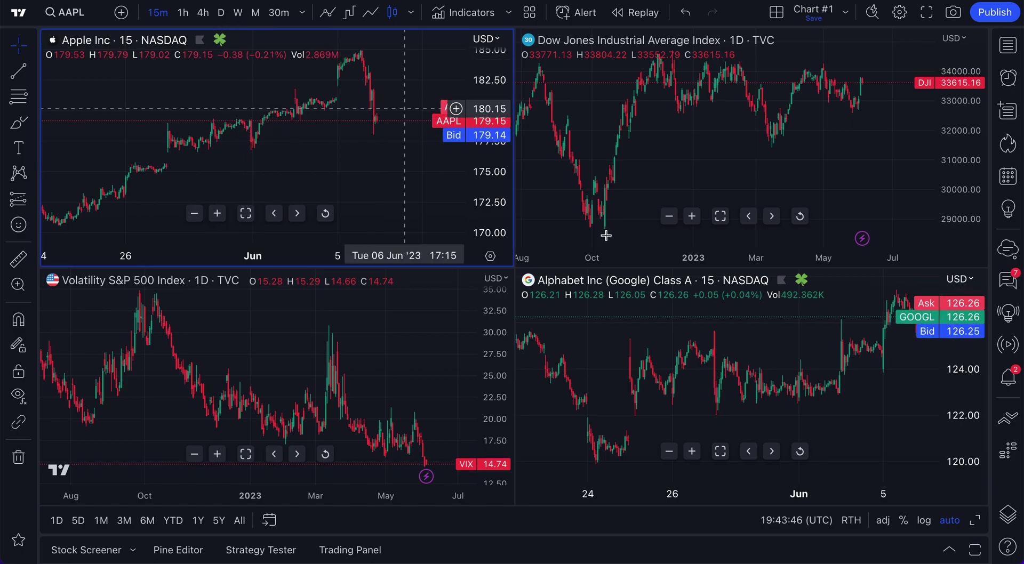
left_click(626, 344)
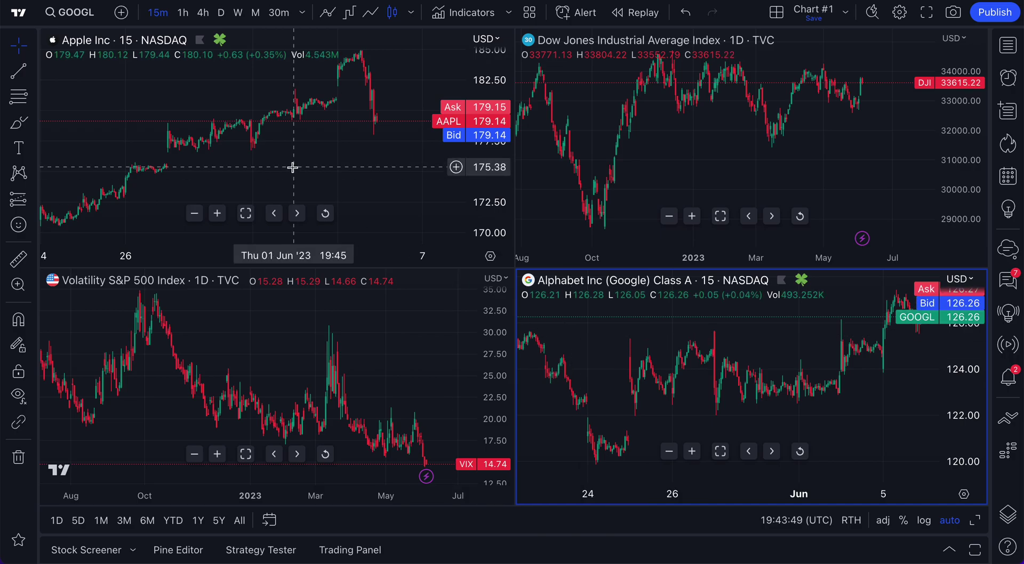
left_click(186, 97)
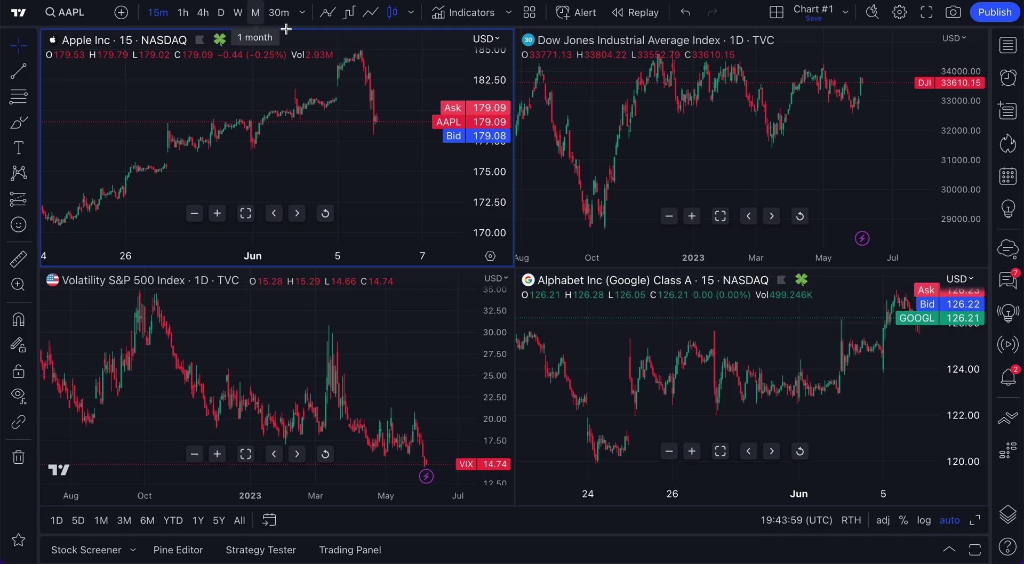
- Set the linked Apple and Alphabet charts to monthly (1M), then check the Dow Jones and VIX panes
left_click(254, 20)
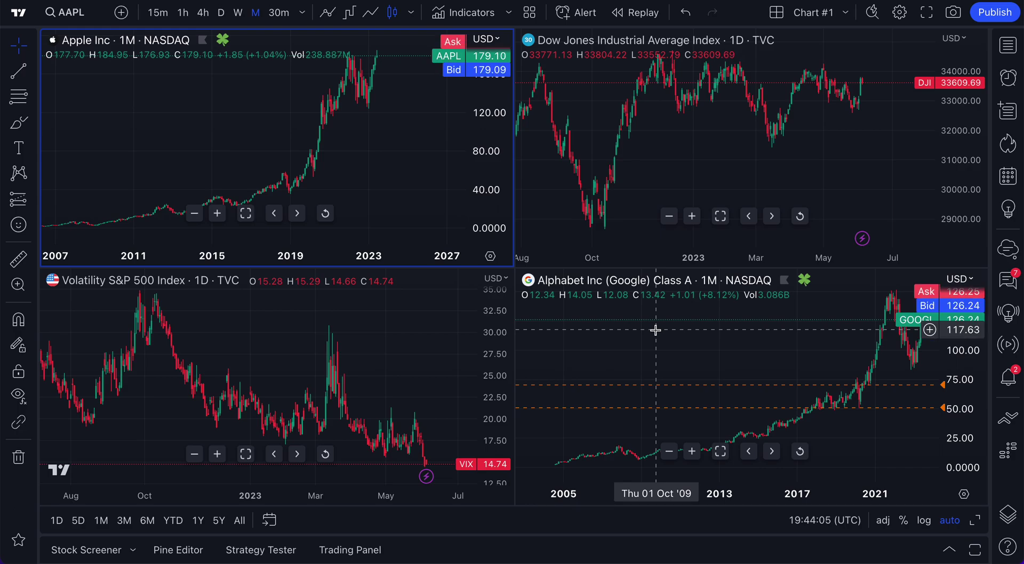
left_click(654, 155)
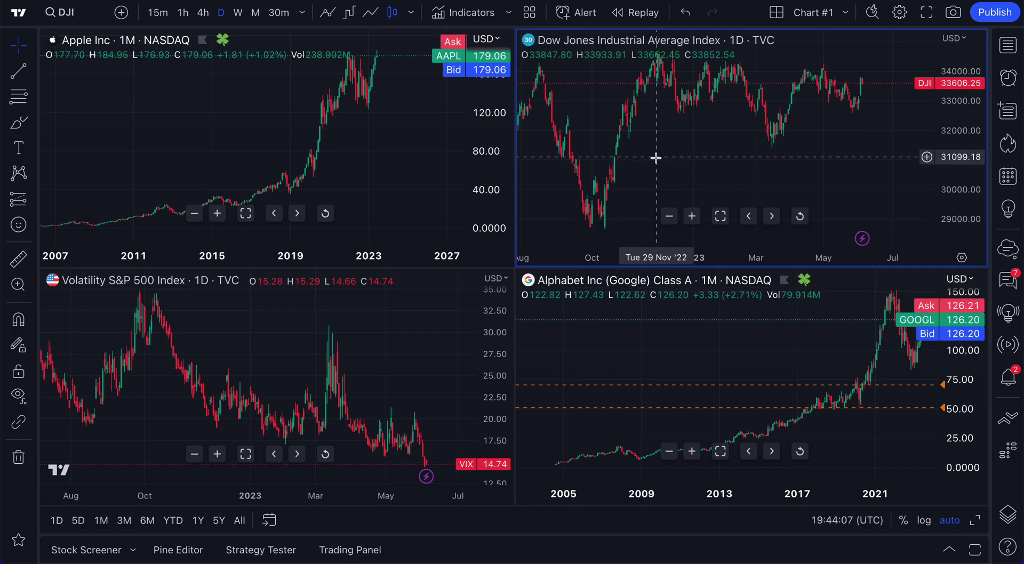
left_click(400, 338)
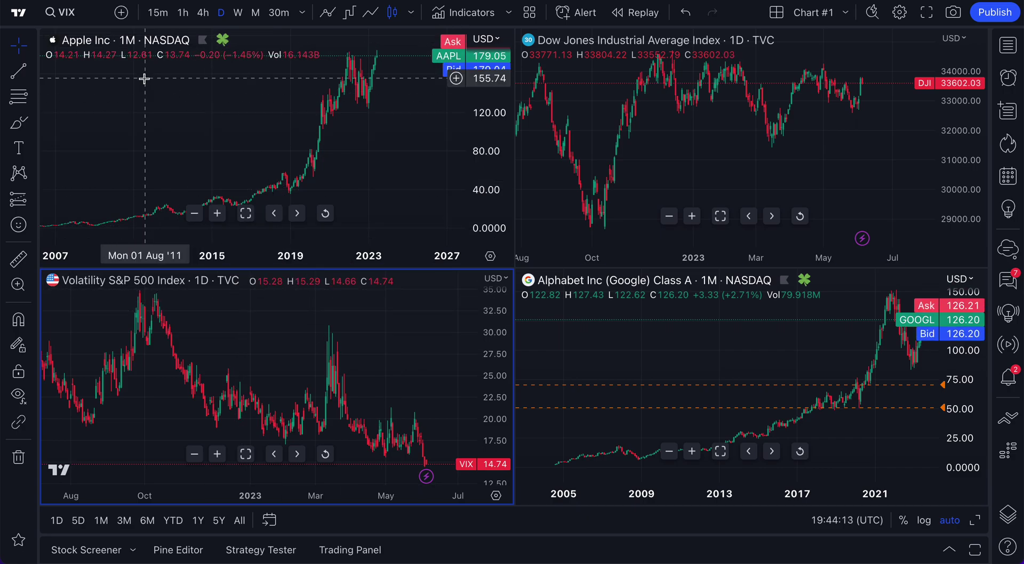
- Load SPY into the bottom-left chart in place of VIX
left_click(85, 15)
type("SPY")
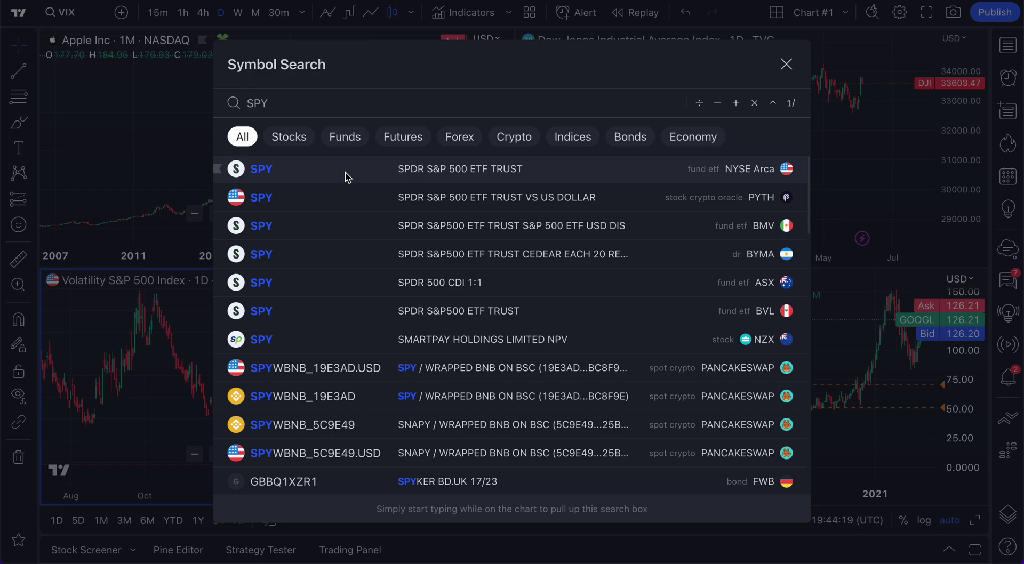
left_click(332, 177)
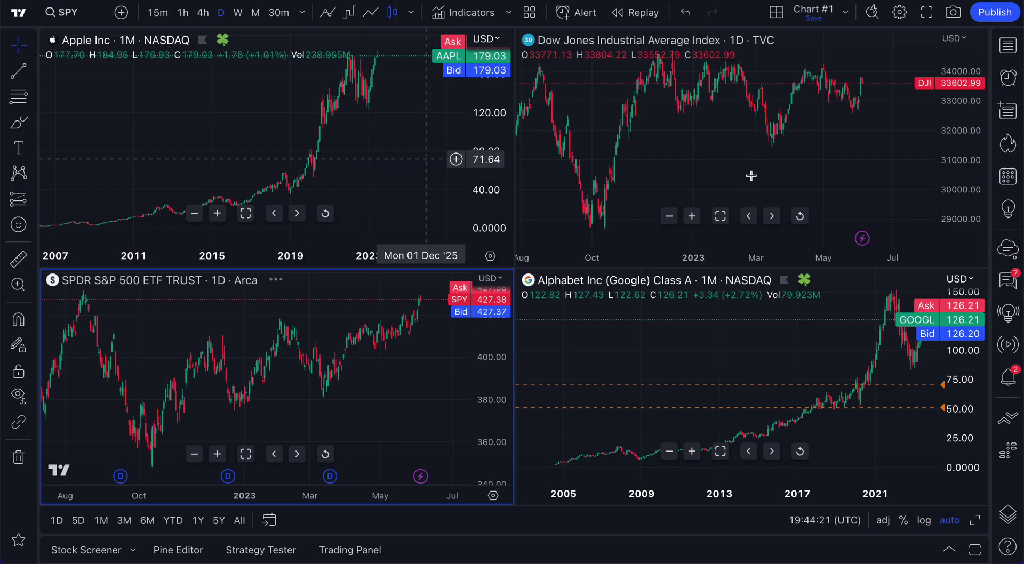
- Replace Dow Jones in the top-right chart with BITSTAMP Bitcoin / U.S. Dollar (BTCUSD)
left_click(768, 172)
left_click(58, 12)
type("BTCUSD")
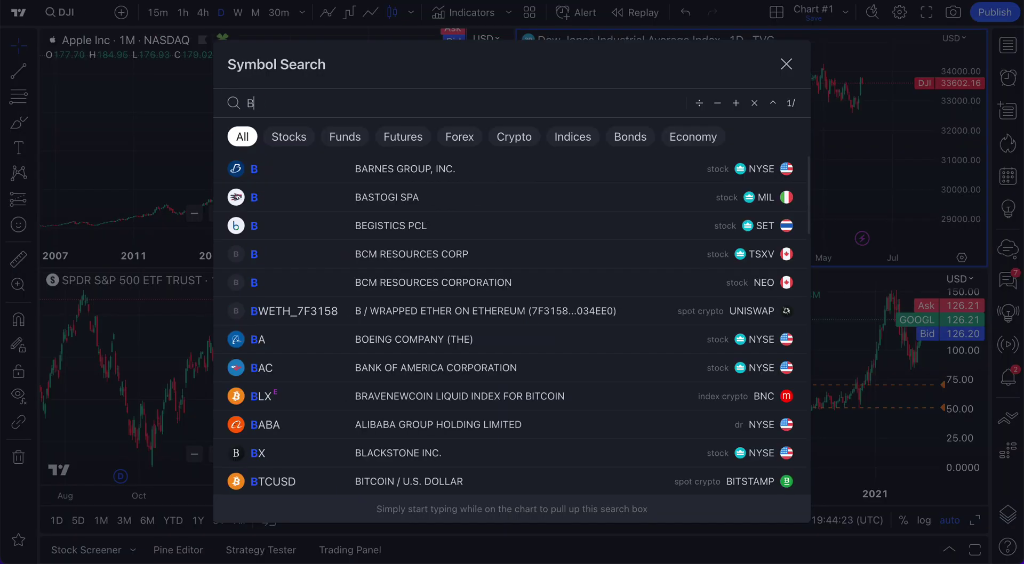
left_click(300, 168)
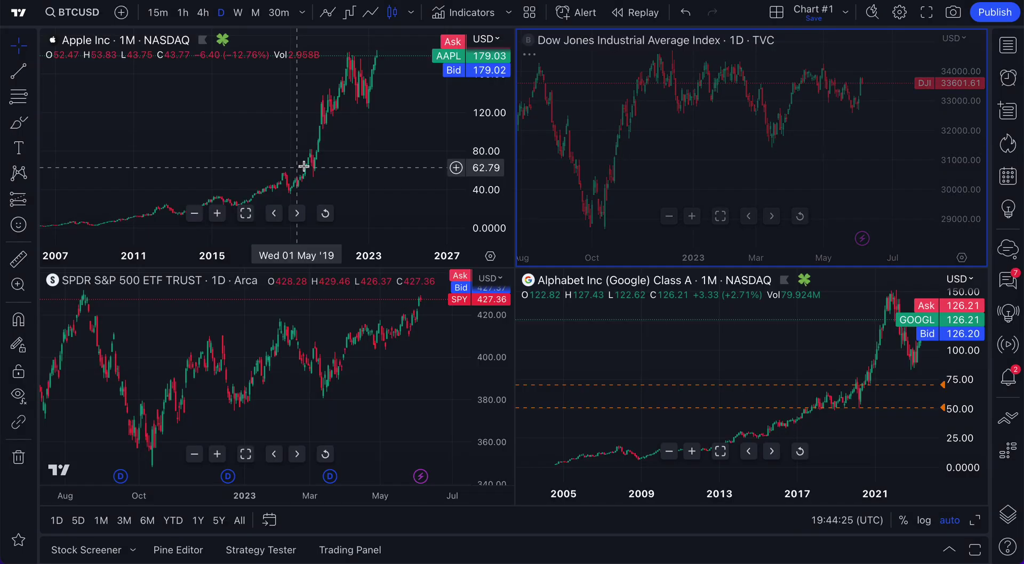
- Click through the SPY, Bitcoin, Apple and Alphabet panes to review the new charts
left_click(343, 360)
left_click(632, 106)
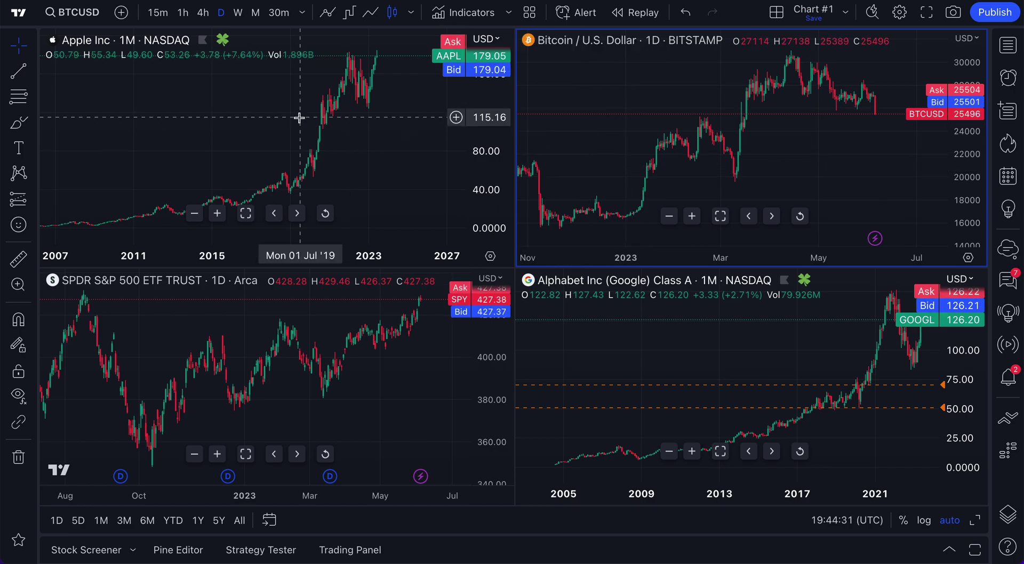
left_click(200, 109)
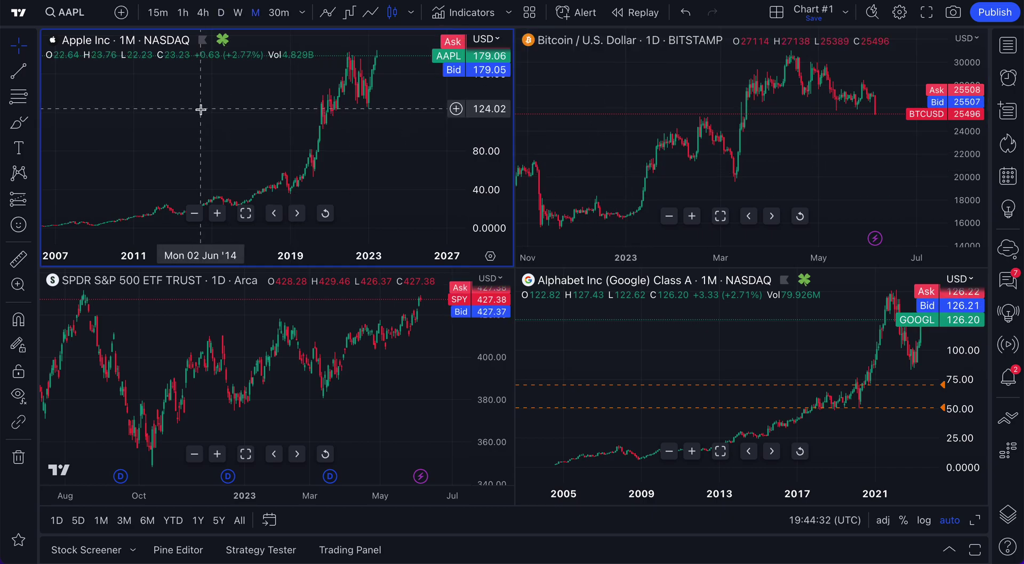
left_click(659, 353)
left_click(622, 130)
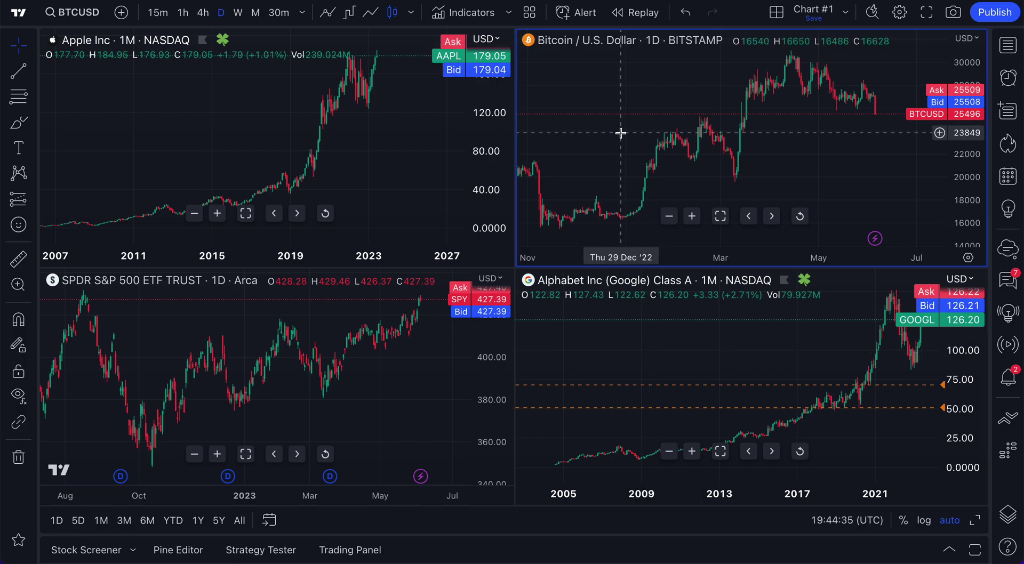
left_click(137, 323)
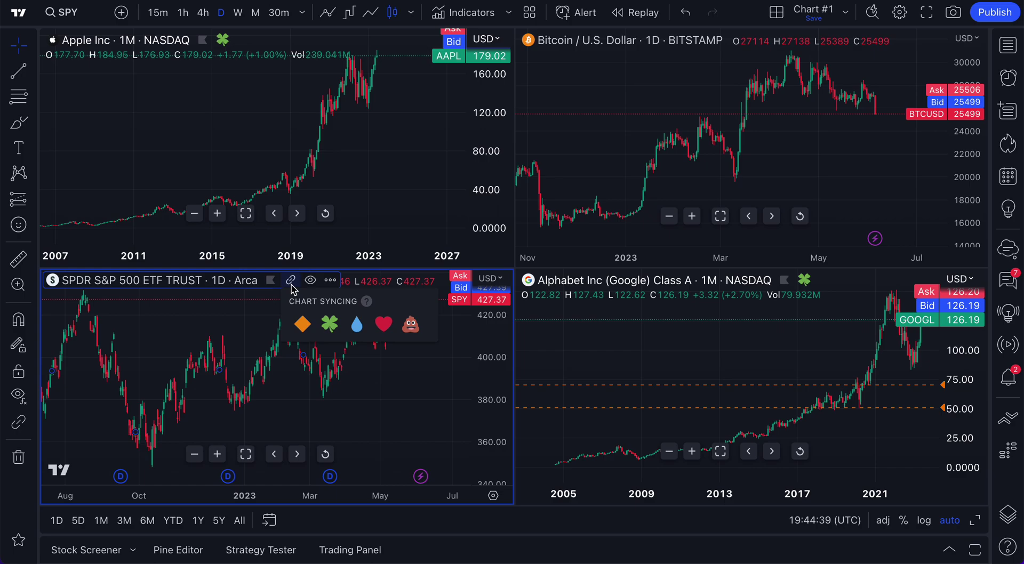
- Put the S&P 500 and Bitcoin charts into the heart sync group
left_click(383, 324)
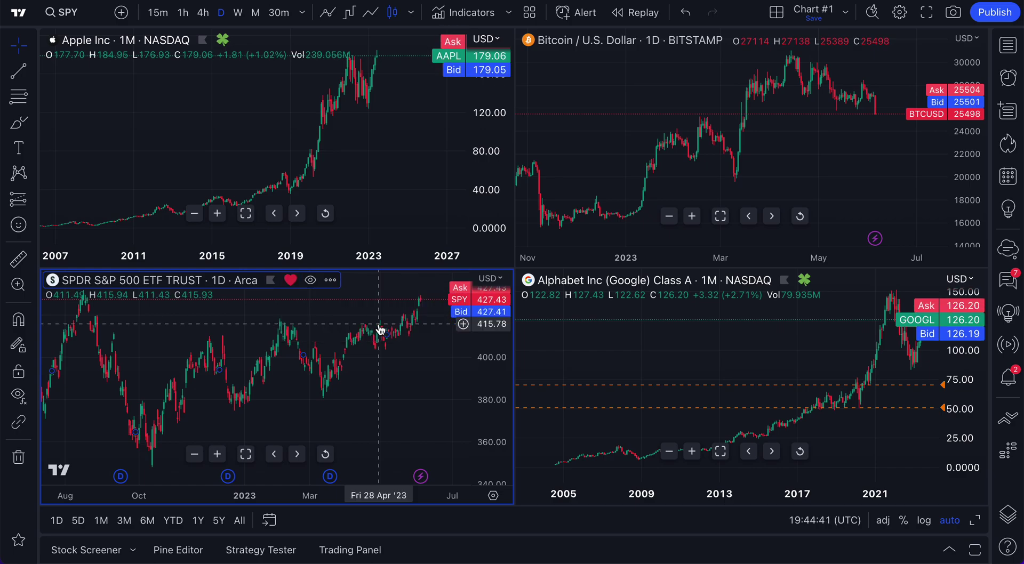
left_click(708, 94)
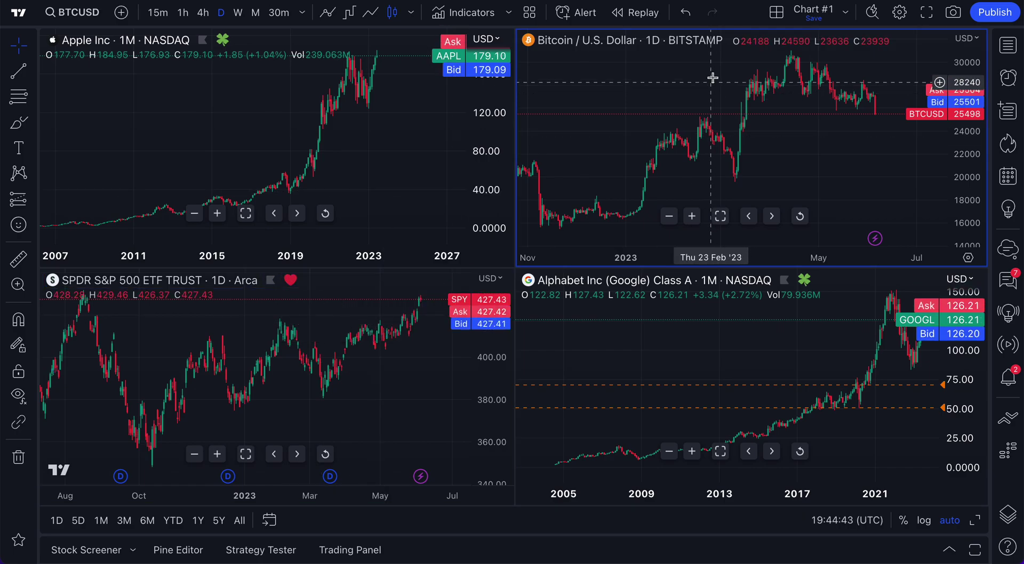
left_click(757, 41)
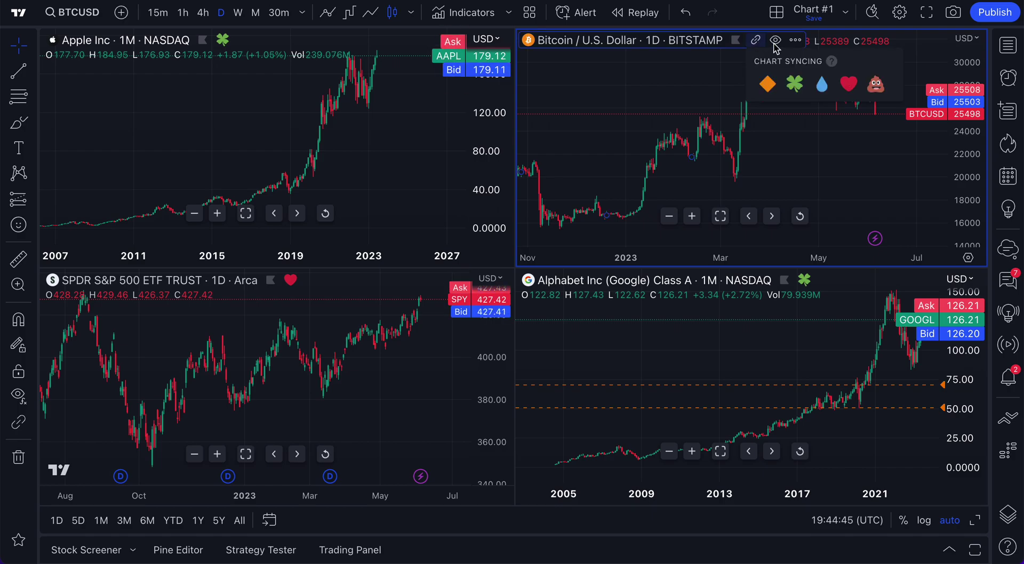
left_click(849, 85)
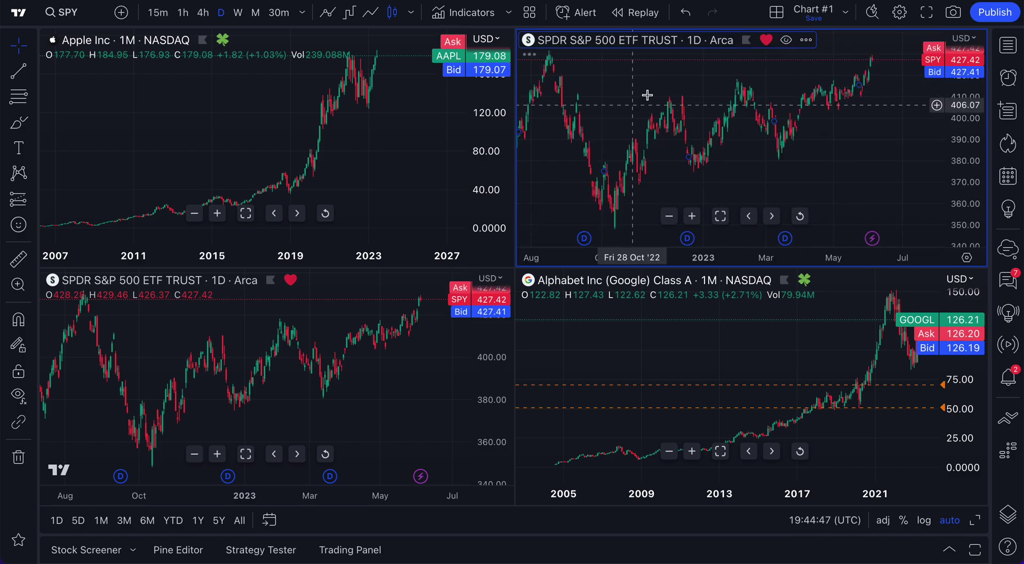
- Switch the Bitcoin pane back to BTCUSD through Symbol Search
left_click(81, 13)
type("BTC")
key("Return")
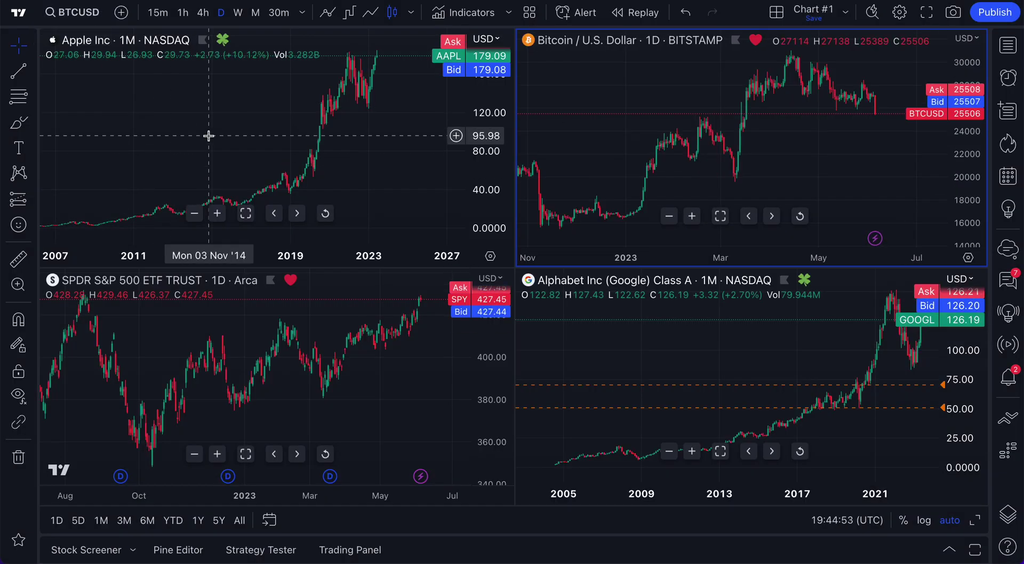
- Cycle through the Apple, Google, Bitcoin and S&P 500 panes to check the sync groups
left_click(211, 69)
left_click(613, 347)
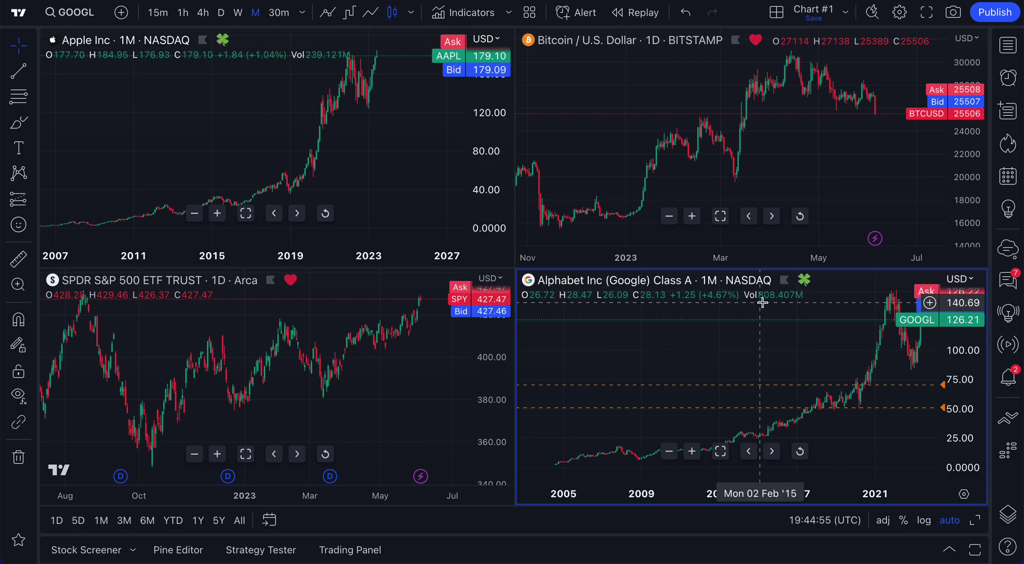
left_click(670, 138)
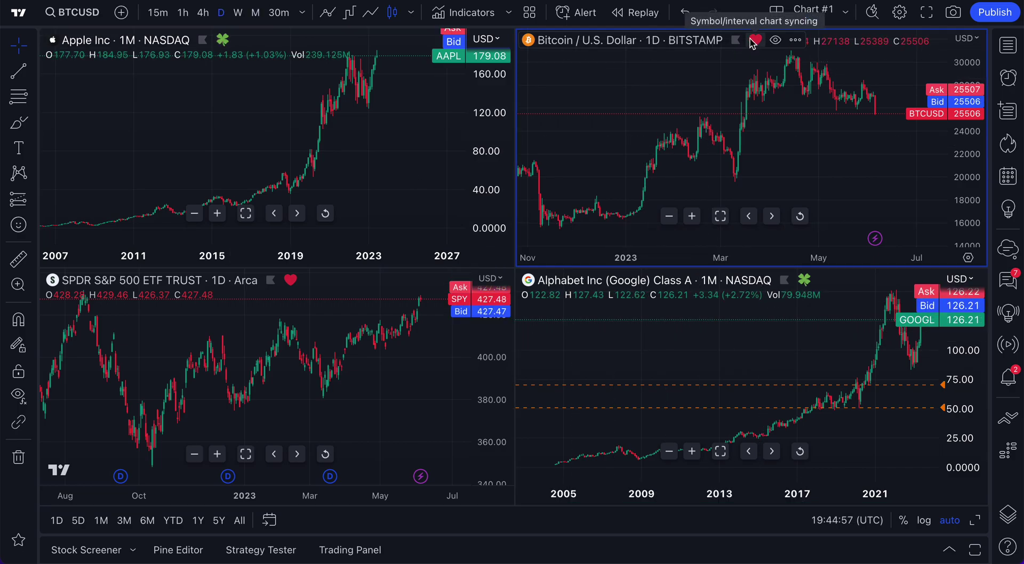
left_click(276, 342)
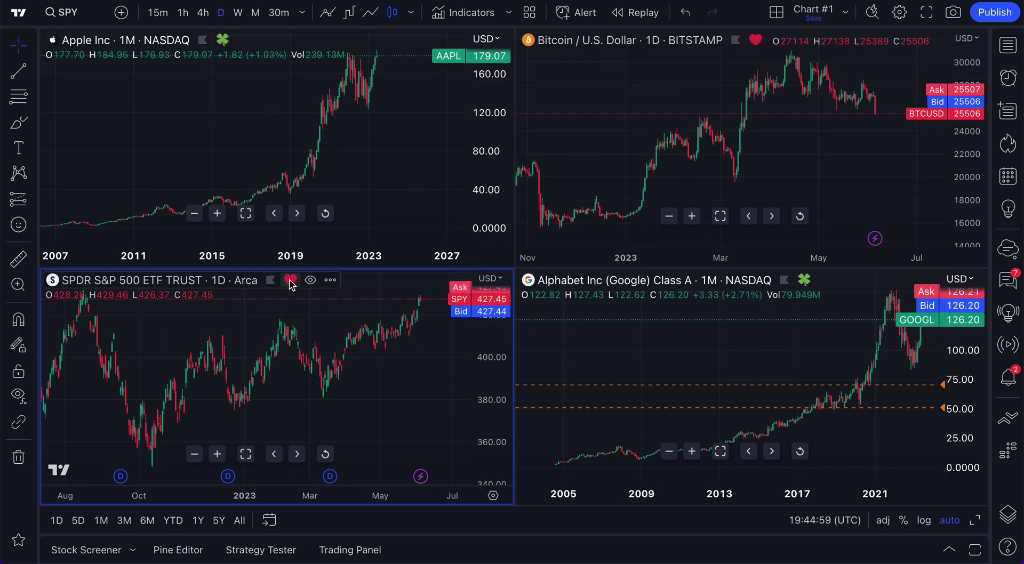
left_click(240, 99)
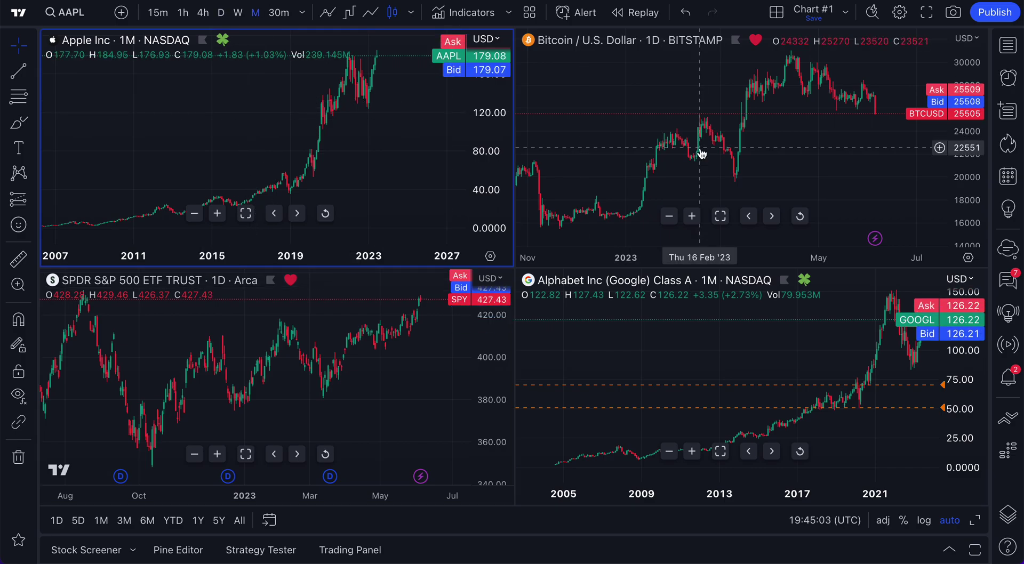
left_click(630, 119)
left_click(778, 14)
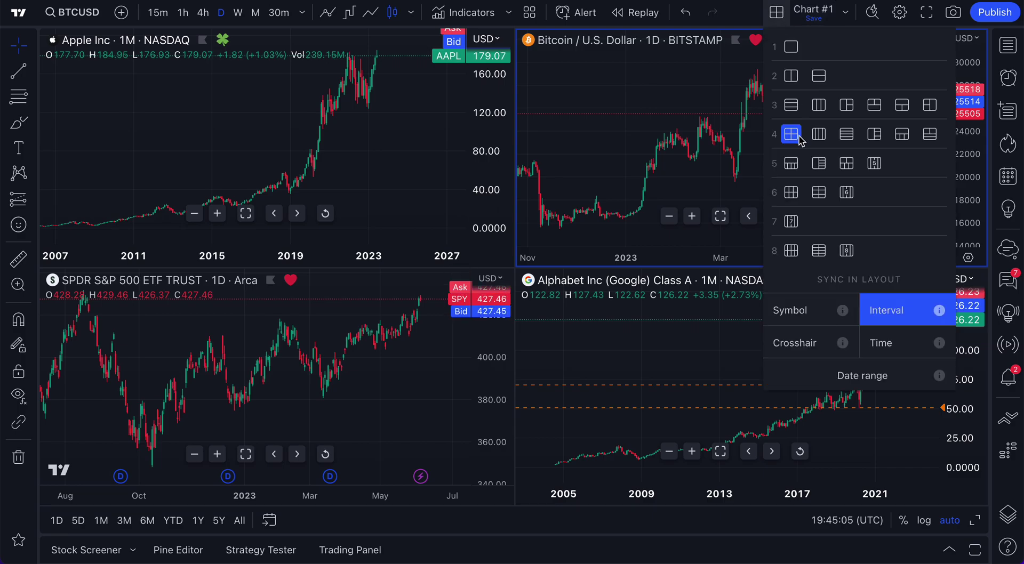
left_click(583, 84)
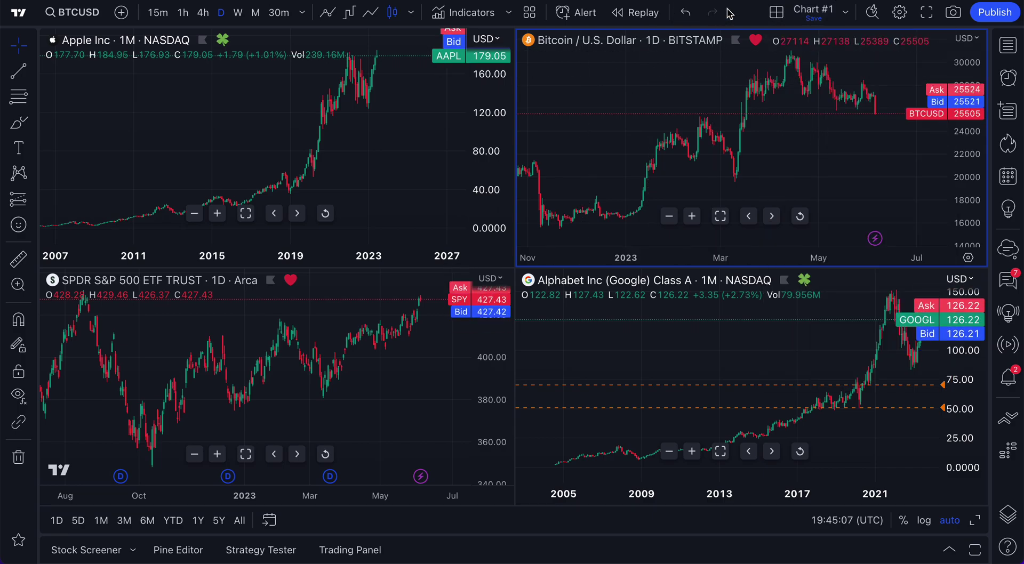
left_click(776, 14)
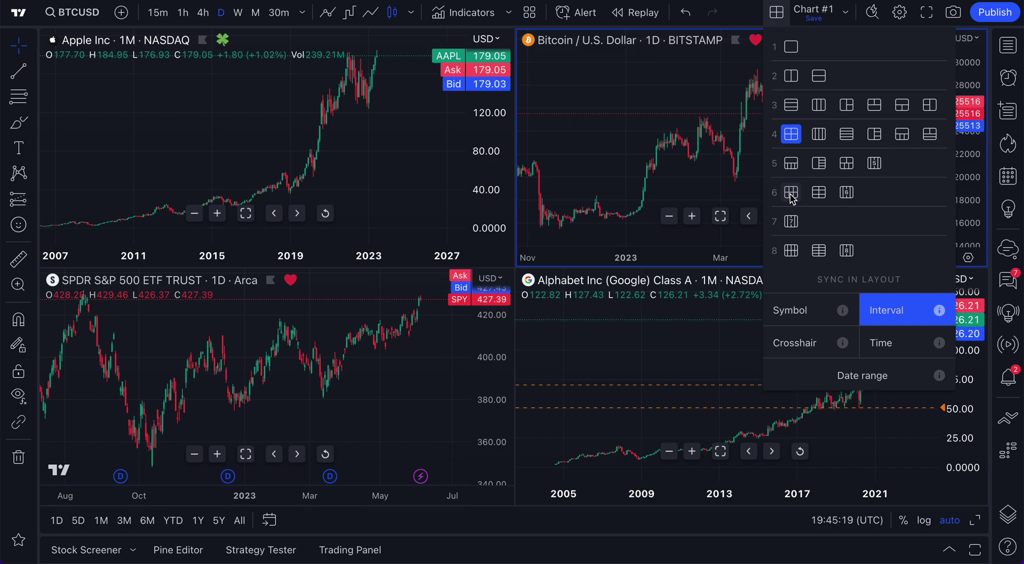
left_click(642, 122)
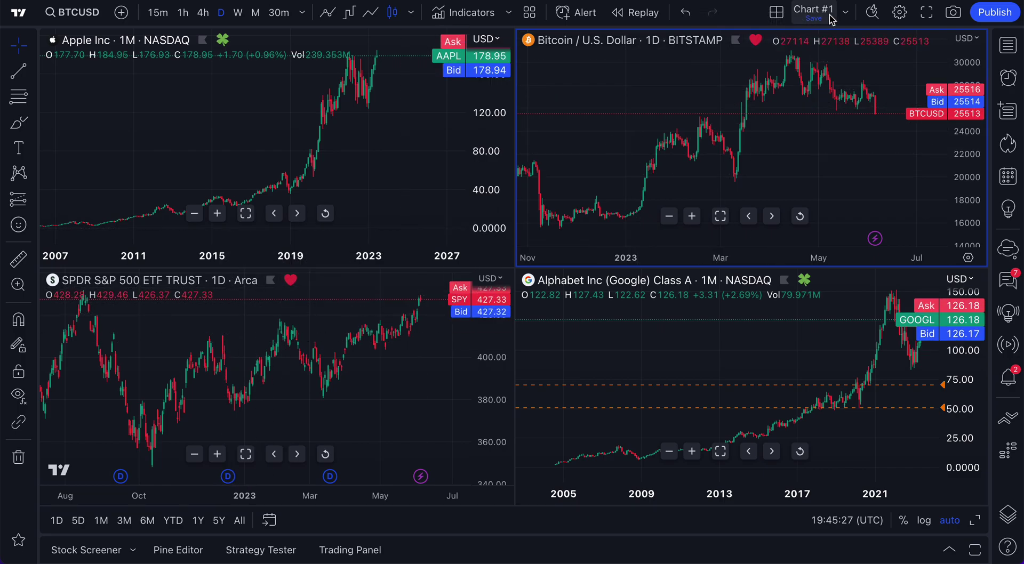
left_click(780, 19)
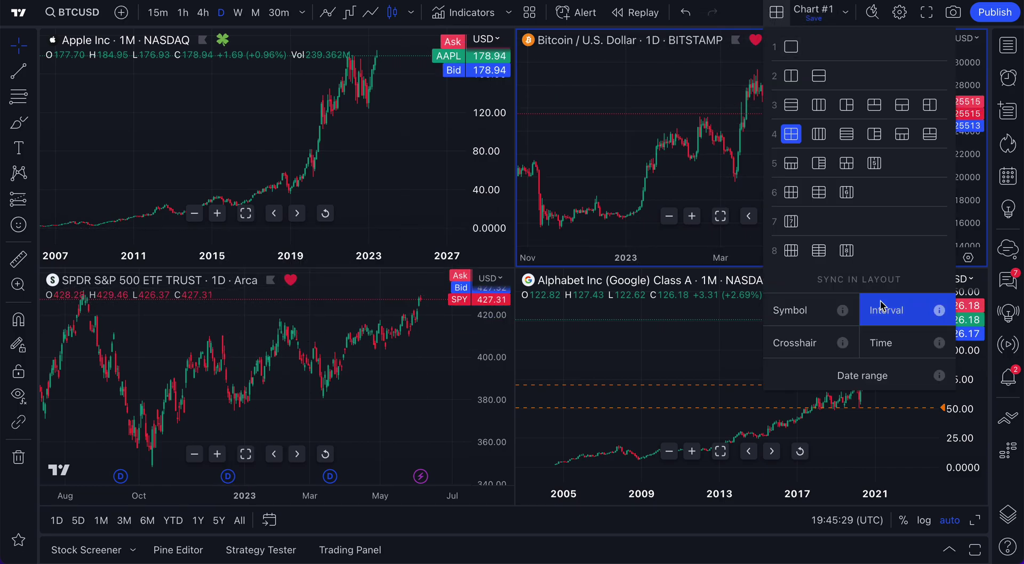
- Turn on Date range sync in the layout sync settings
left_click(886, 376)
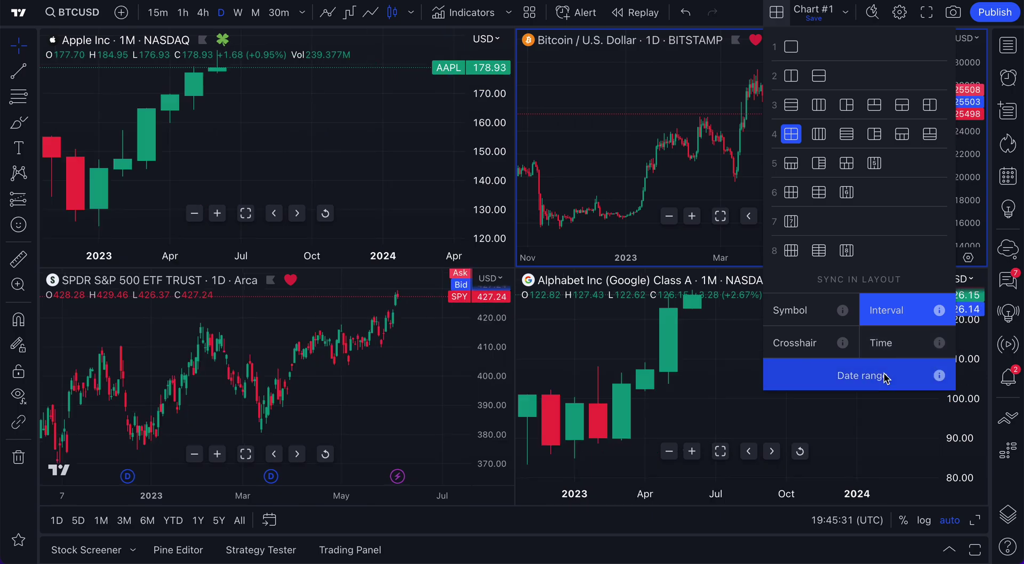
left_click(689, 141)
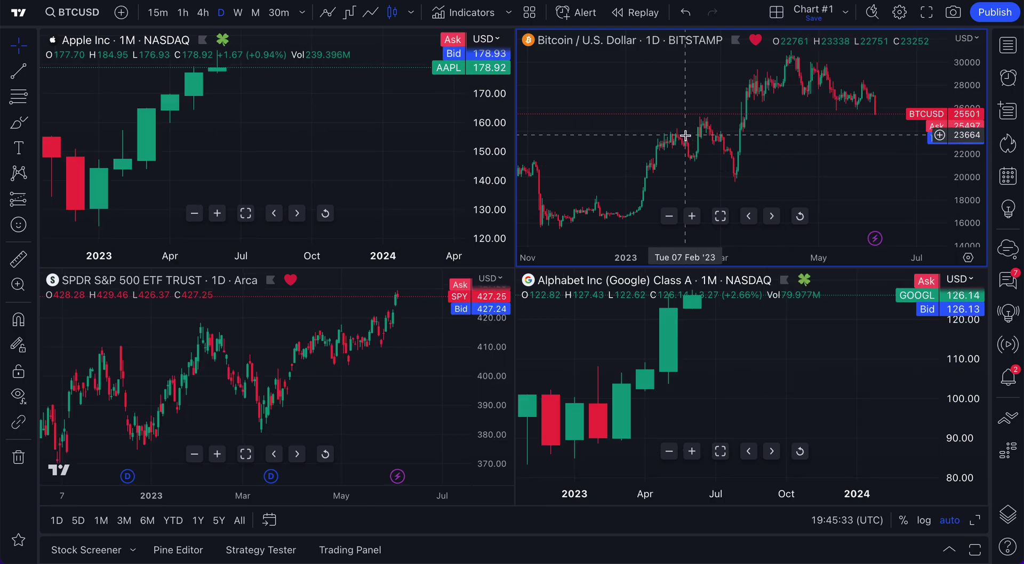
scroll(631, 133, "up", 3)
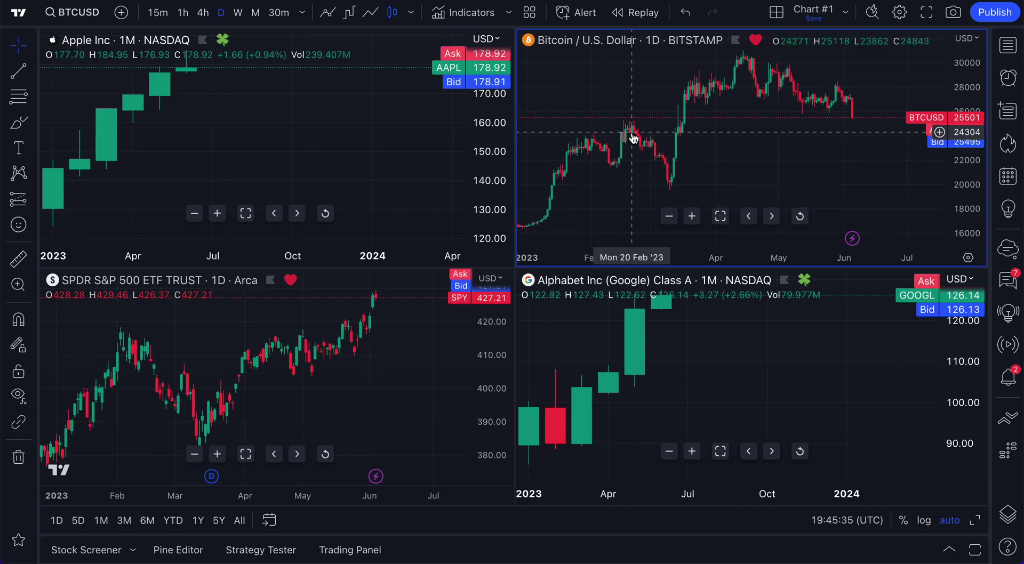
scroll(631, 133, "down", 5)
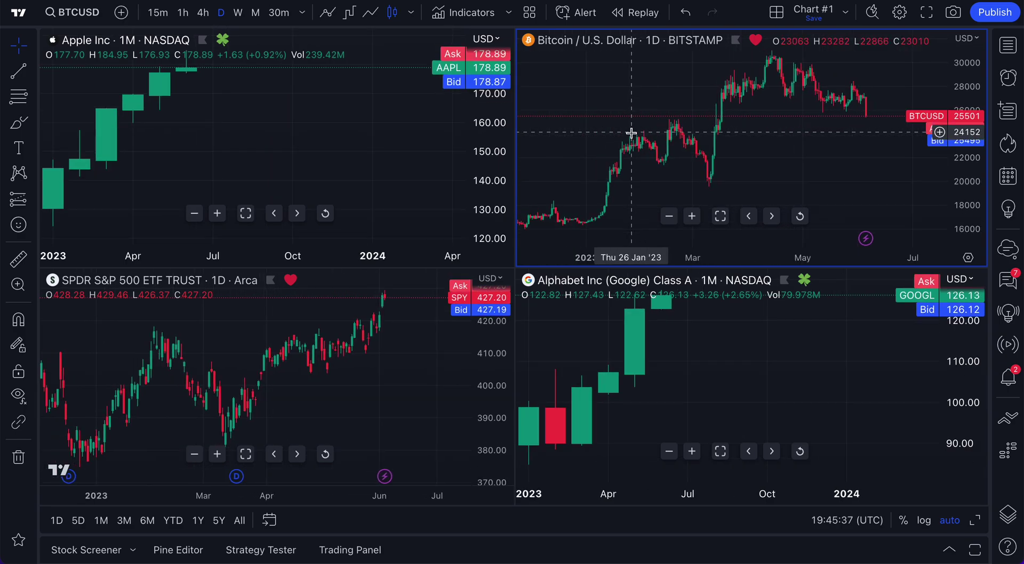
- Apply the 1M range so every pane shows one month of 30-minute bars
left_click(101, 522)
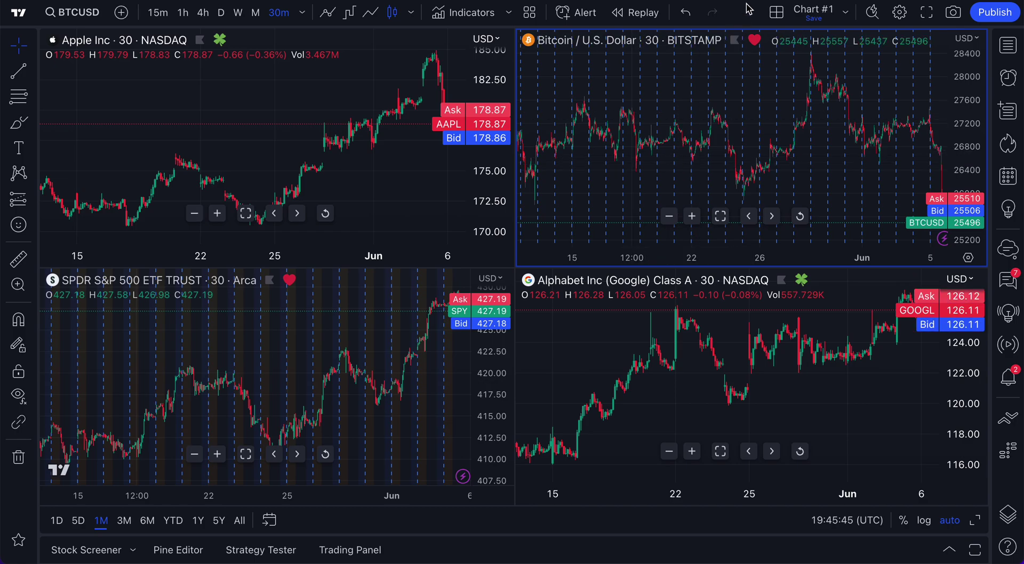
left_click(785, 13)
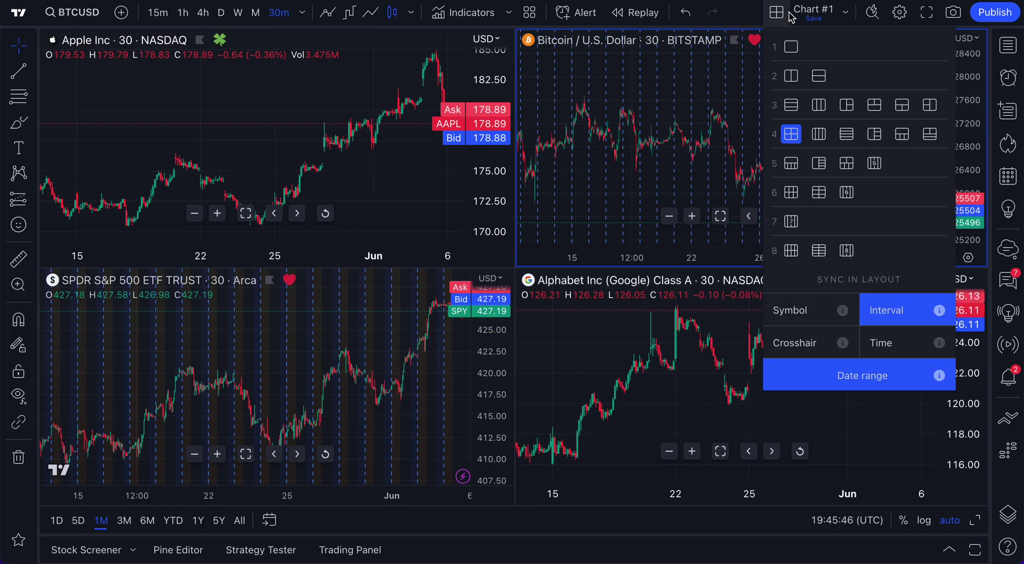
left_click(612, 162)
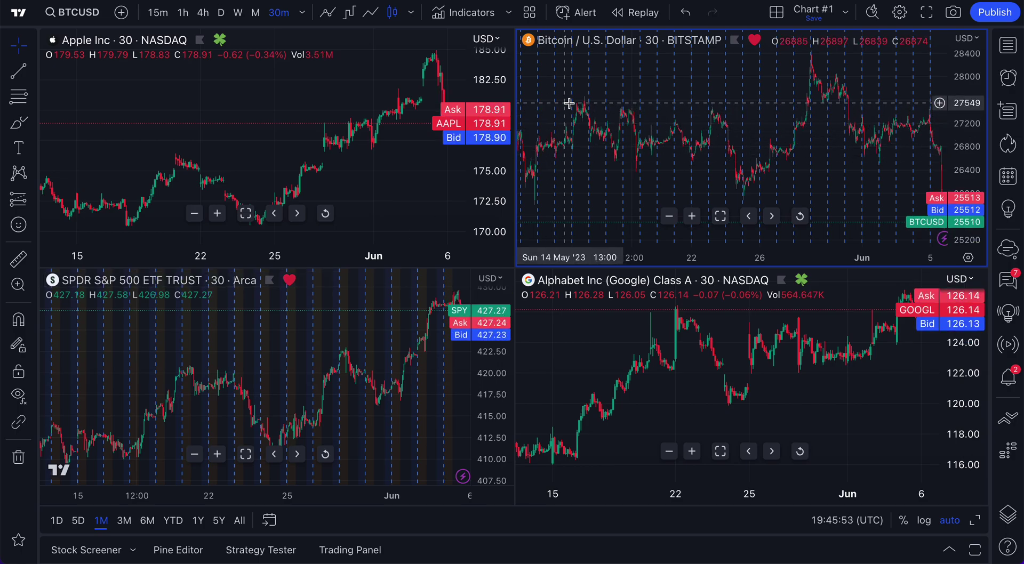
left_click(195, 85)
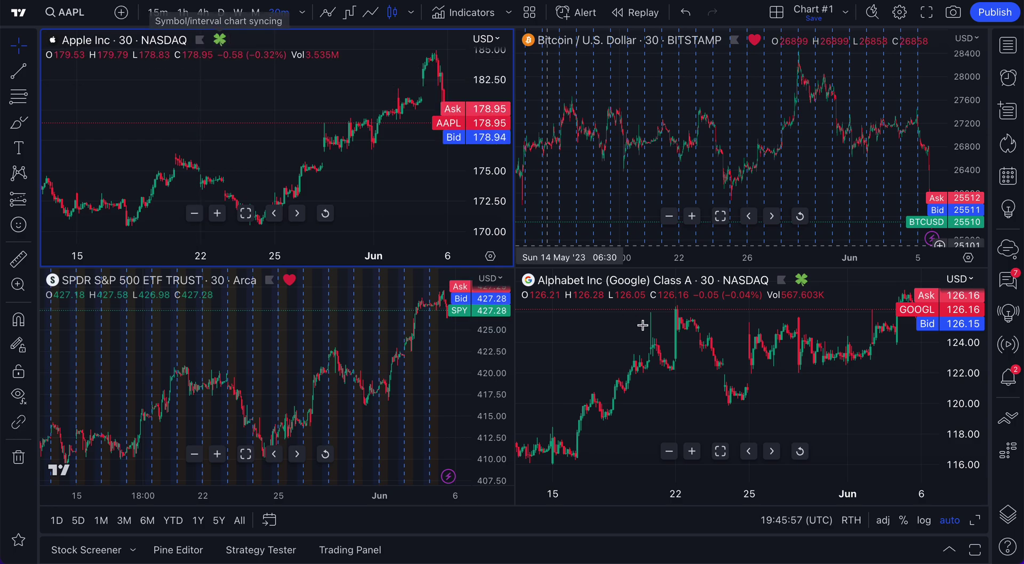
- After cycling through the Google, Apple and Bitcoin panes, switch Date range sync off
left_click(732, 414)
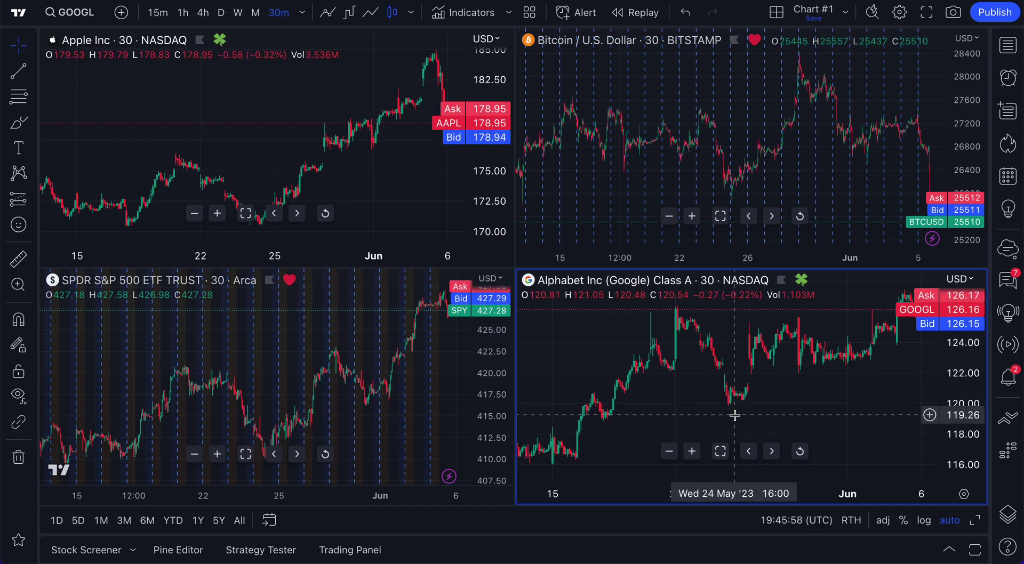
left_click(261, 110)
left_click(613, 362)
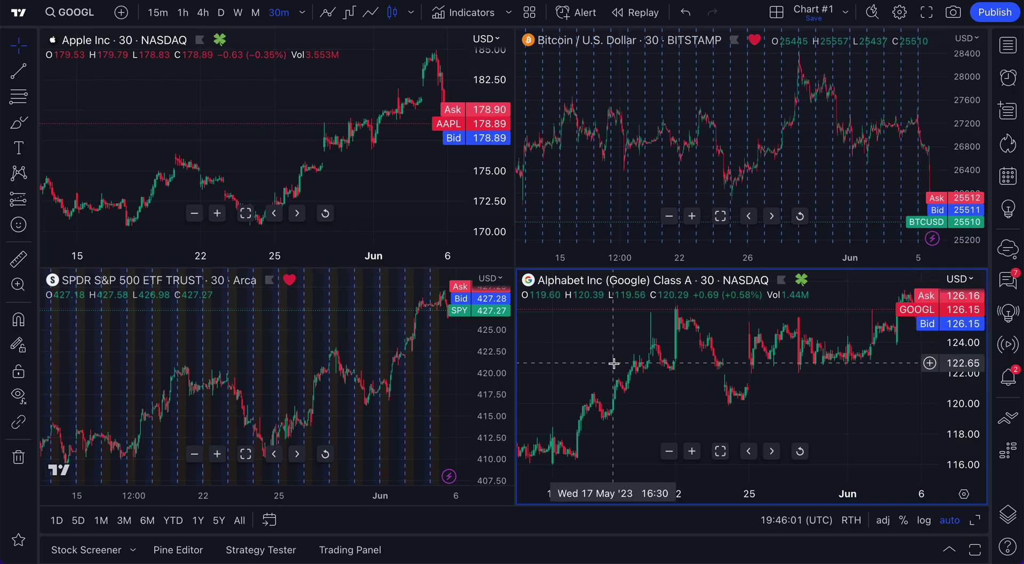
left_click(677, 127)
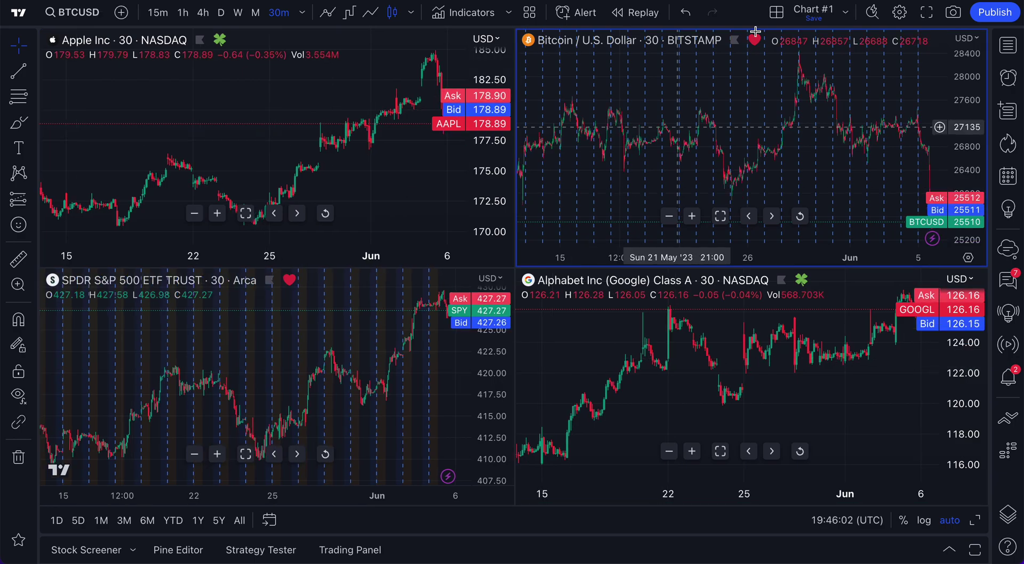
left_click(776, 13)
left_click(770, 373)
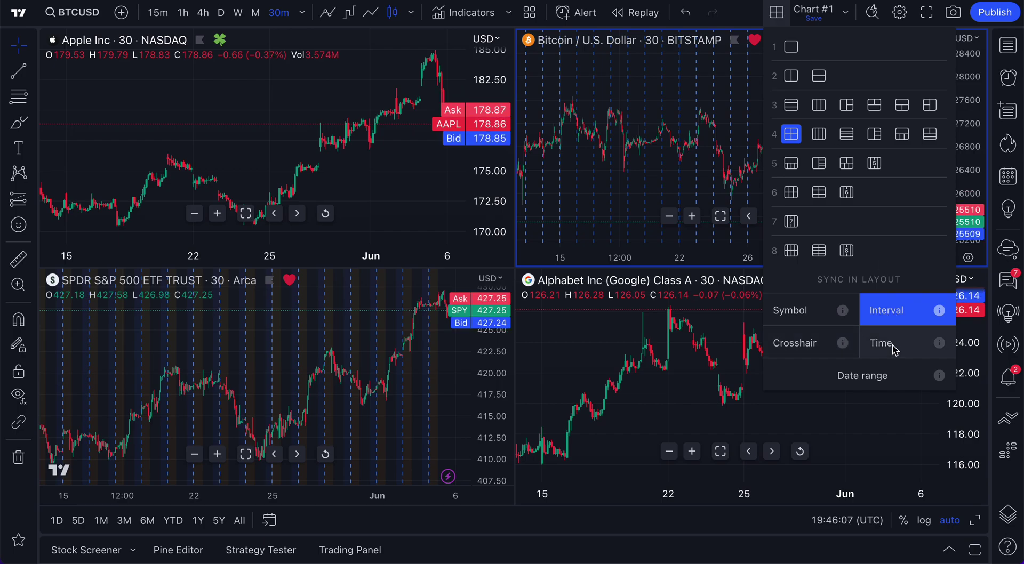
left_click(835, 323)
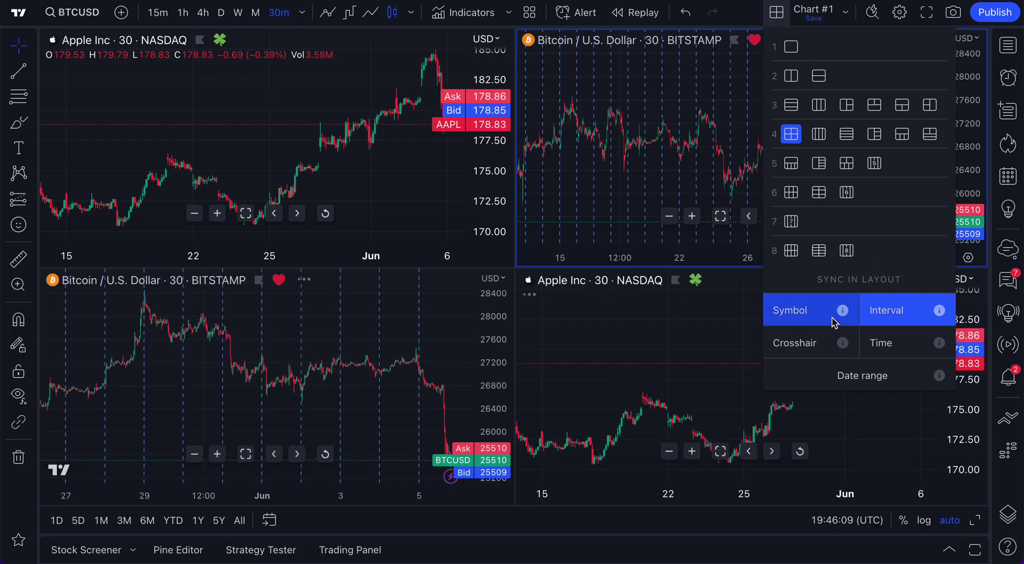
left_click(672, 78)
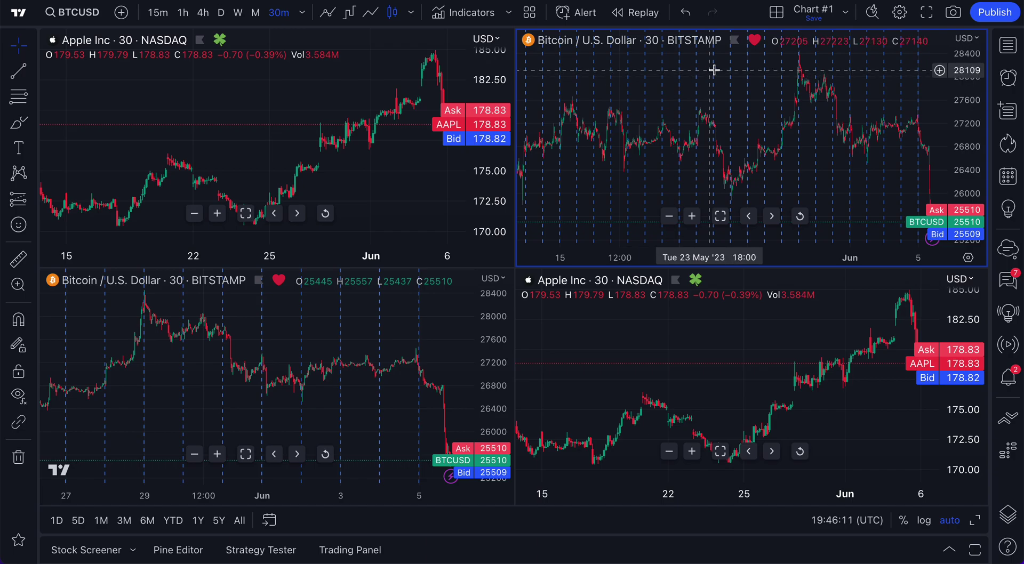
left_click(359, 333)
left_click(618, 153)
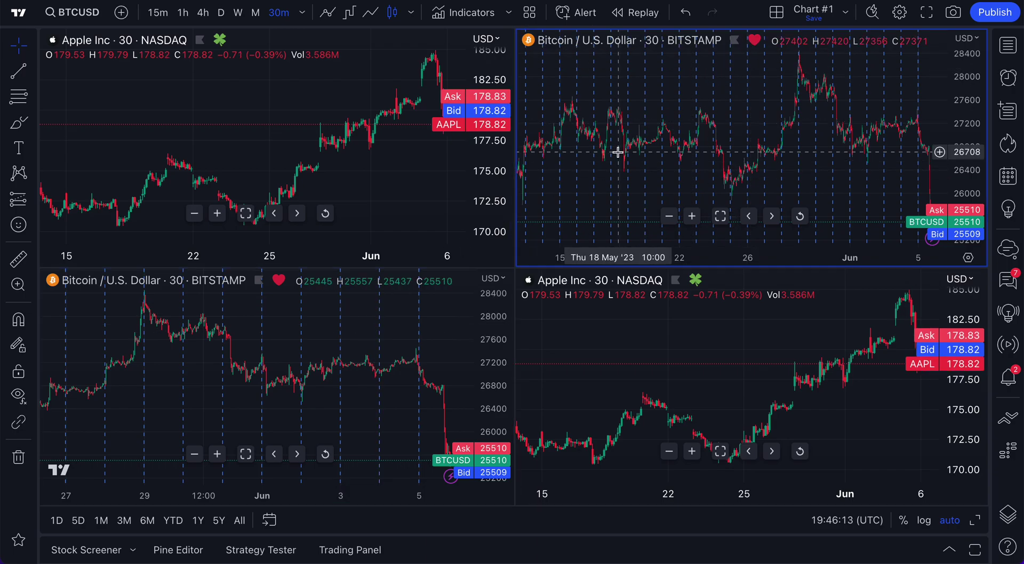
left_click(246, 102)
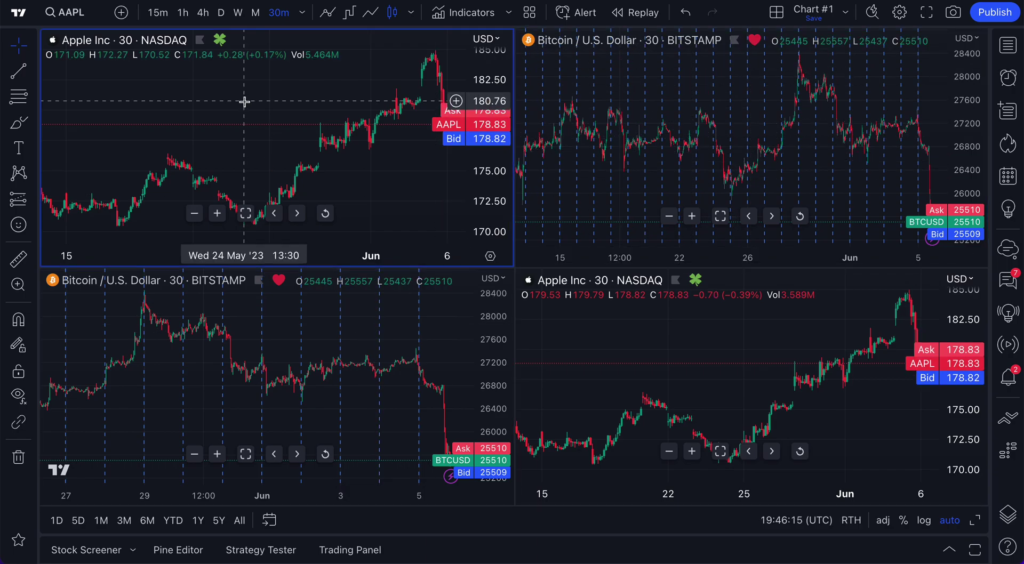
left_click(171, 365)
left_click(627, 80)
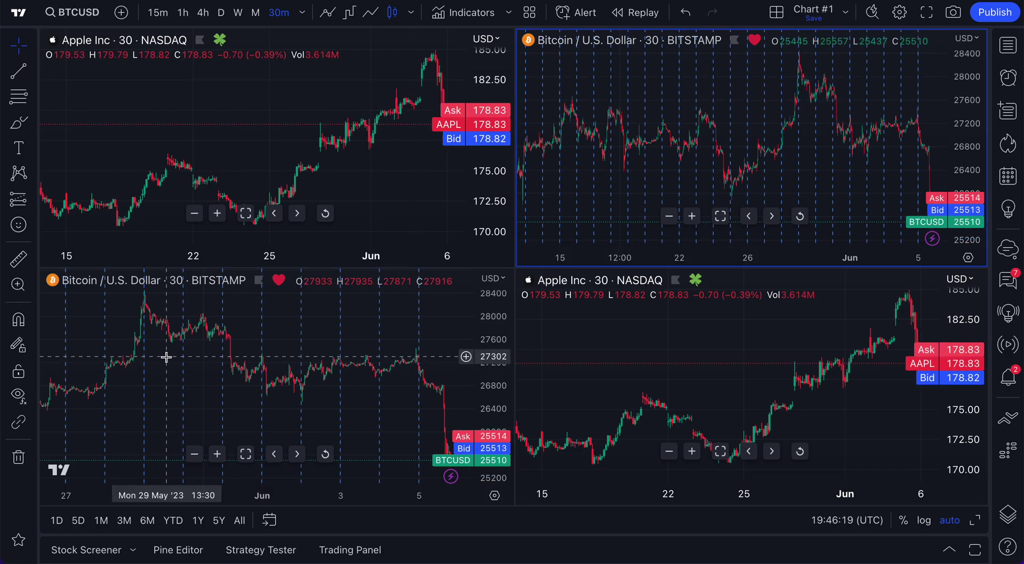
left_click(282, 353)
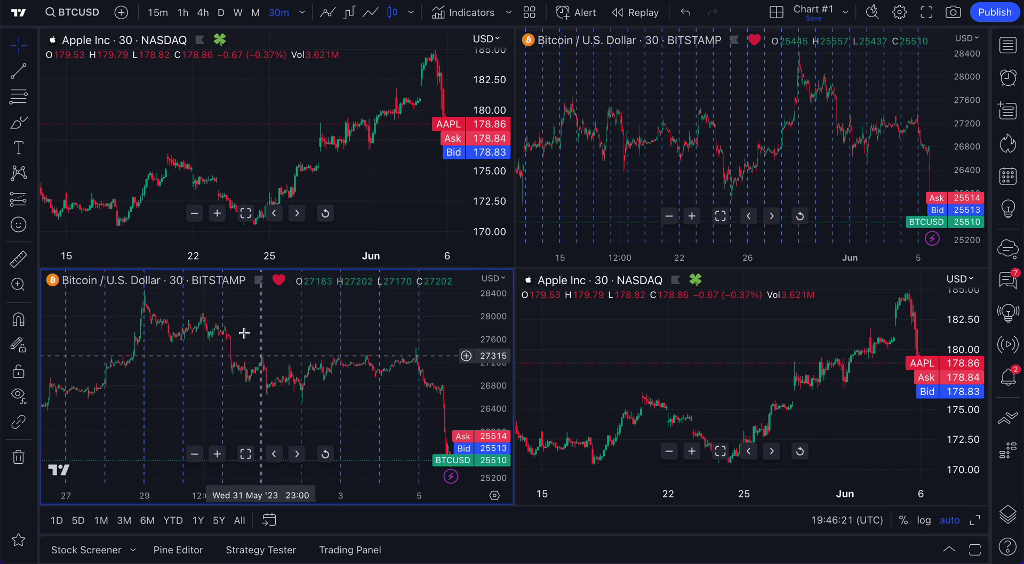
left_click(689, 94)
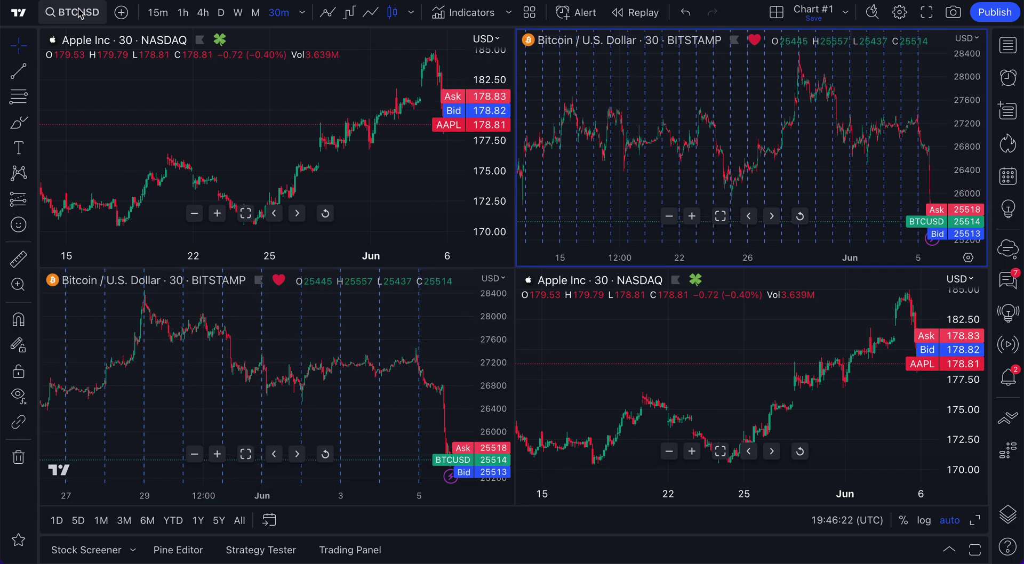
- Change the heart-linked Bitcoin charts to EURUSD
left_click(79, 11)
type("EURUSD")
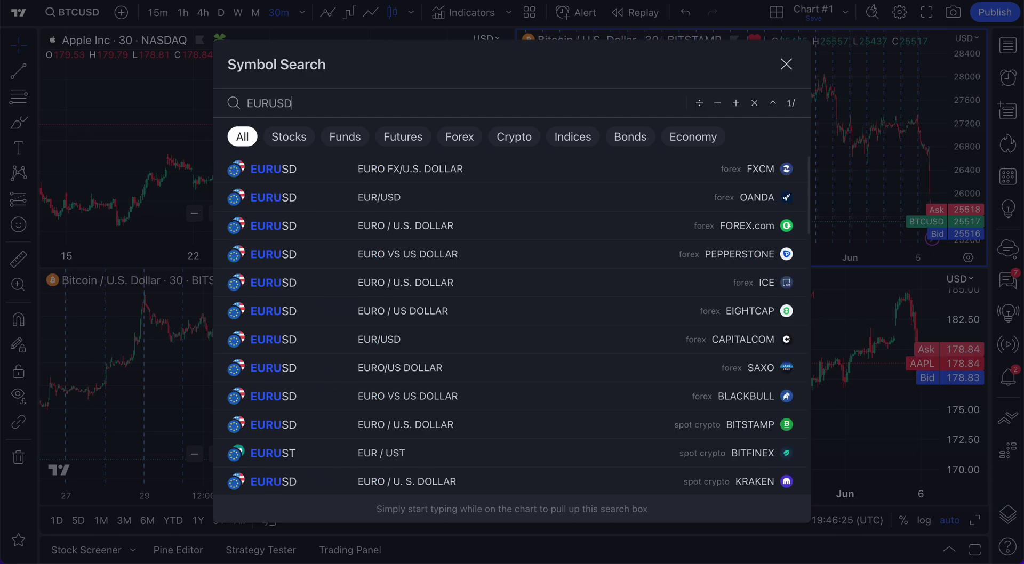
key("Return")
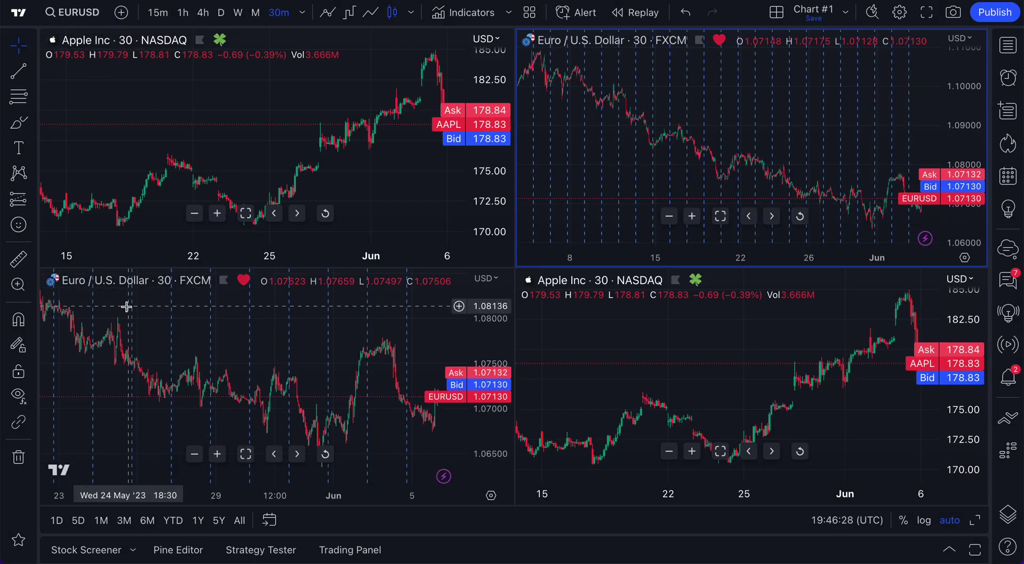
left_click(109, 318)
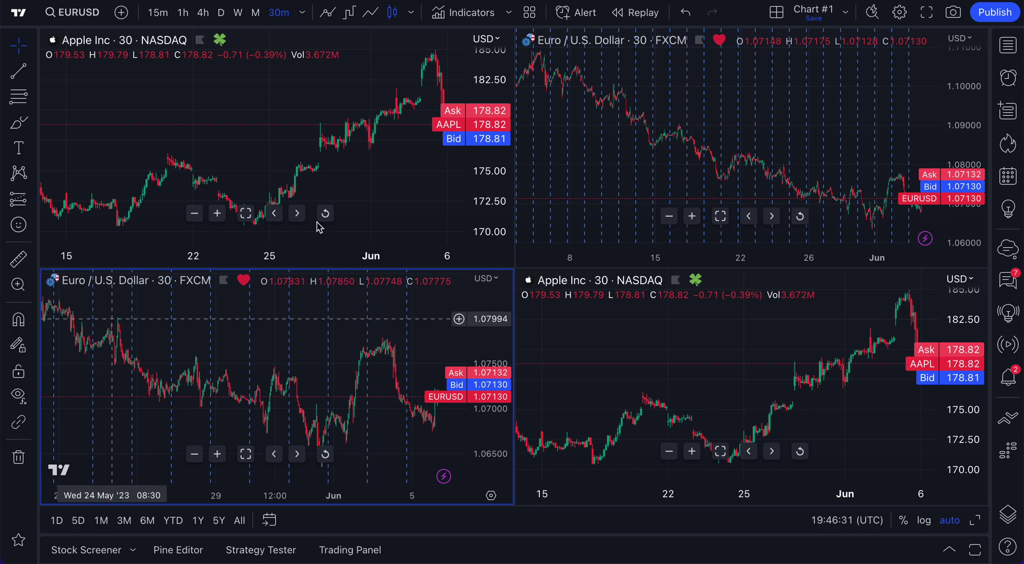
left_click(738, 109)
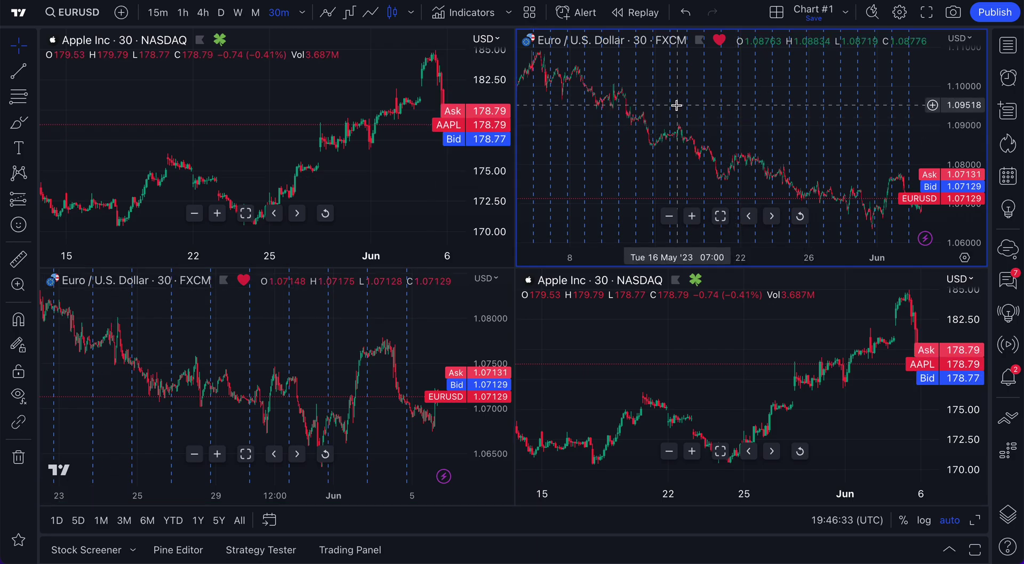
- Load GOOGL into both clover-linked Apple charts, then check the layout sync options
left_click(138, 77)
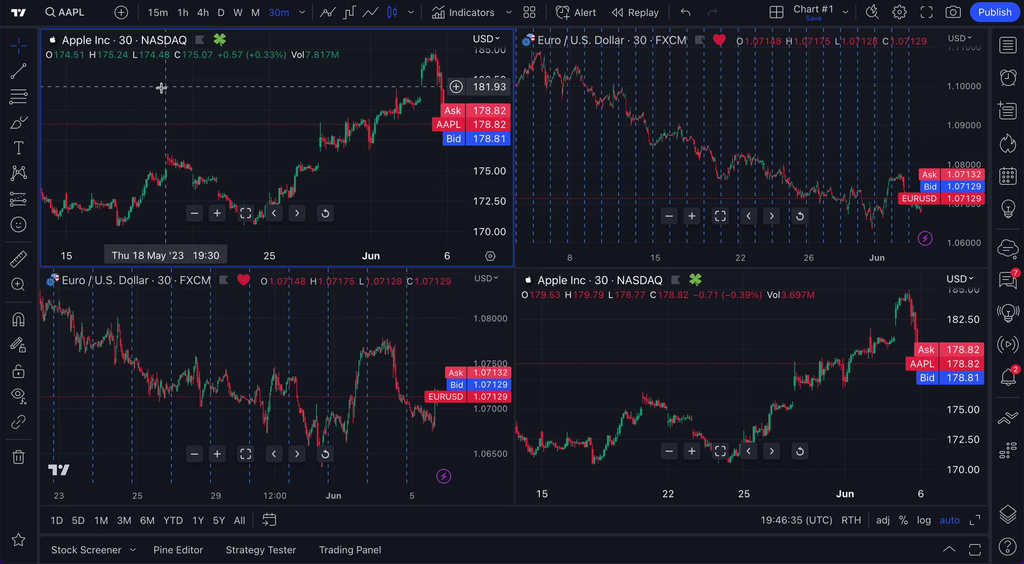
left_click(617, 338)
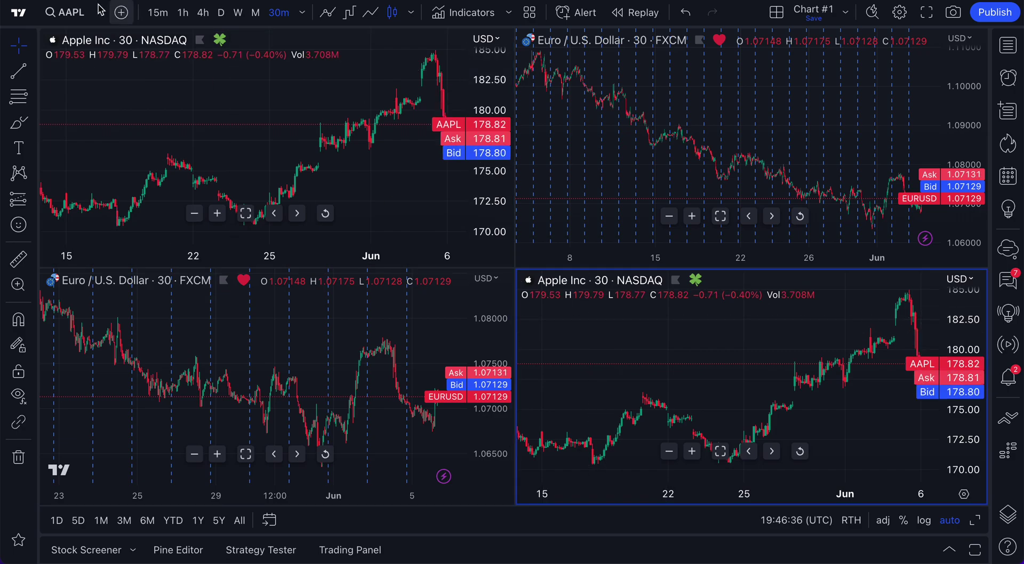
left_click(65, 12)
type("GOOGL")
key("Return")
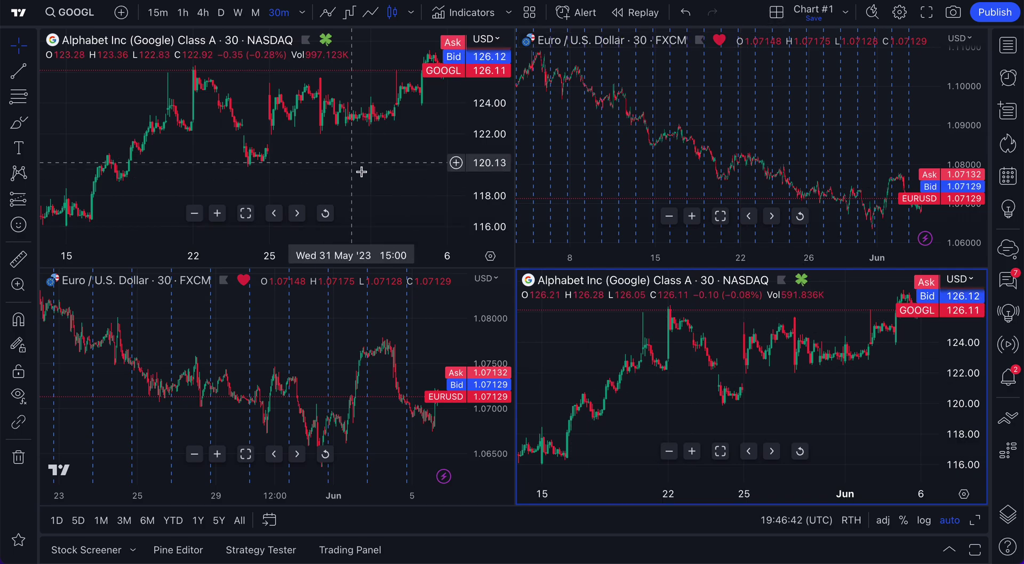
left_click(443, 205)
left_click(582, 328)
left_click(777, 13)
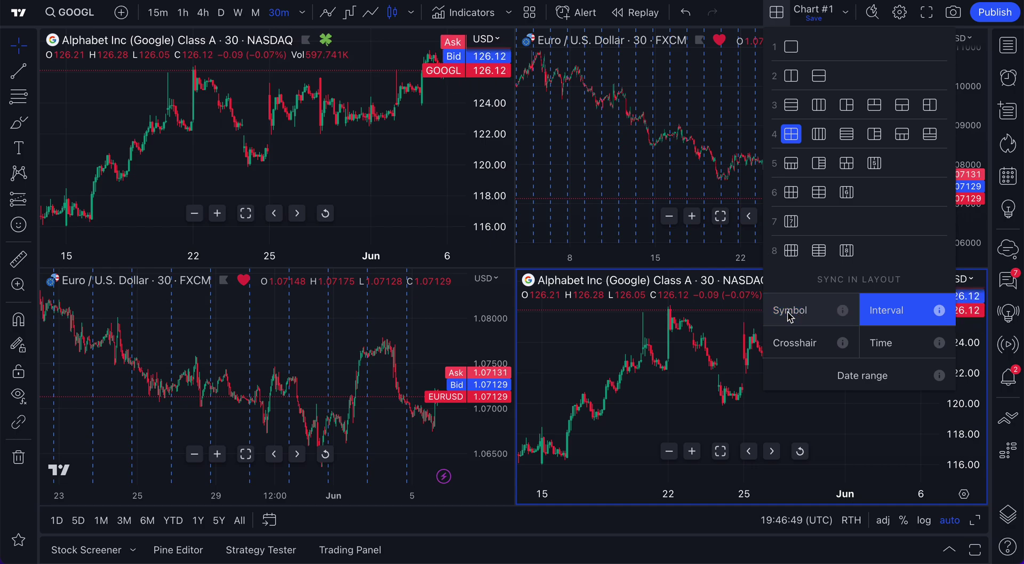
- Put the top-left chart back on AAPL
left_click(560, 320)
left_click(96, 75)
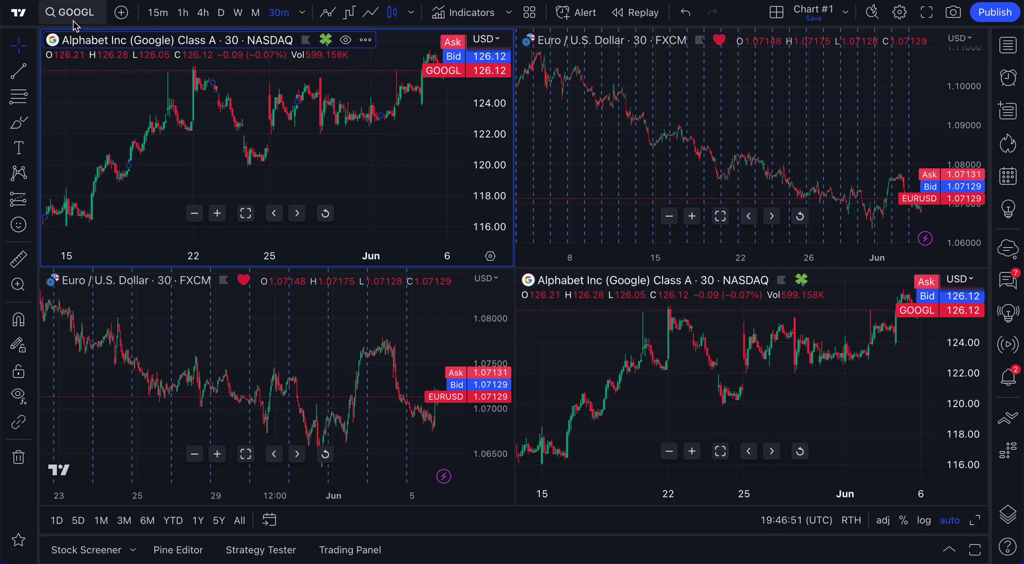
left_click(73, 16)
type("AAPL")
key("Return")
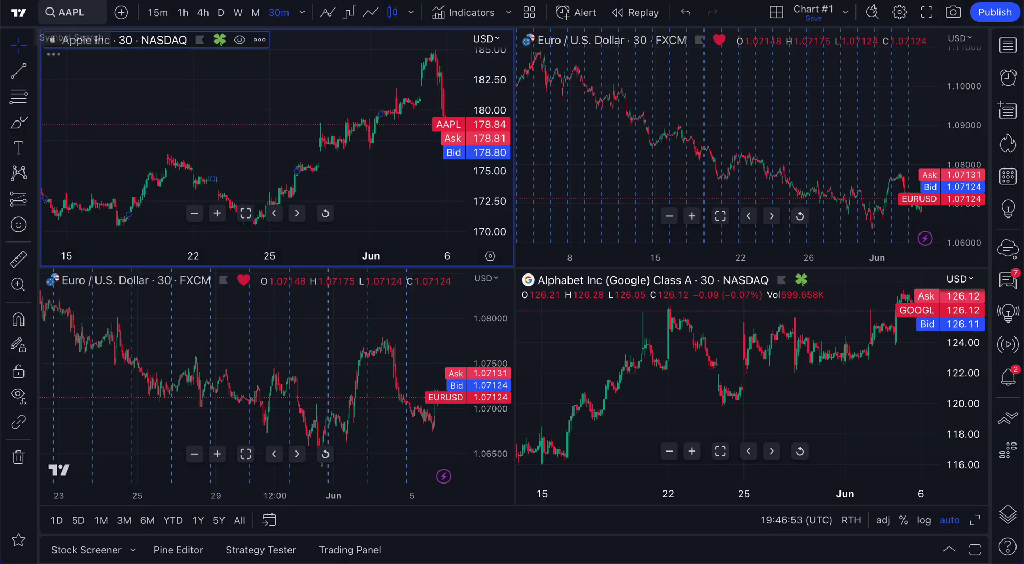
- Check each pane and confirm only interval syncing is on in the layout options
left_click(668, 414)
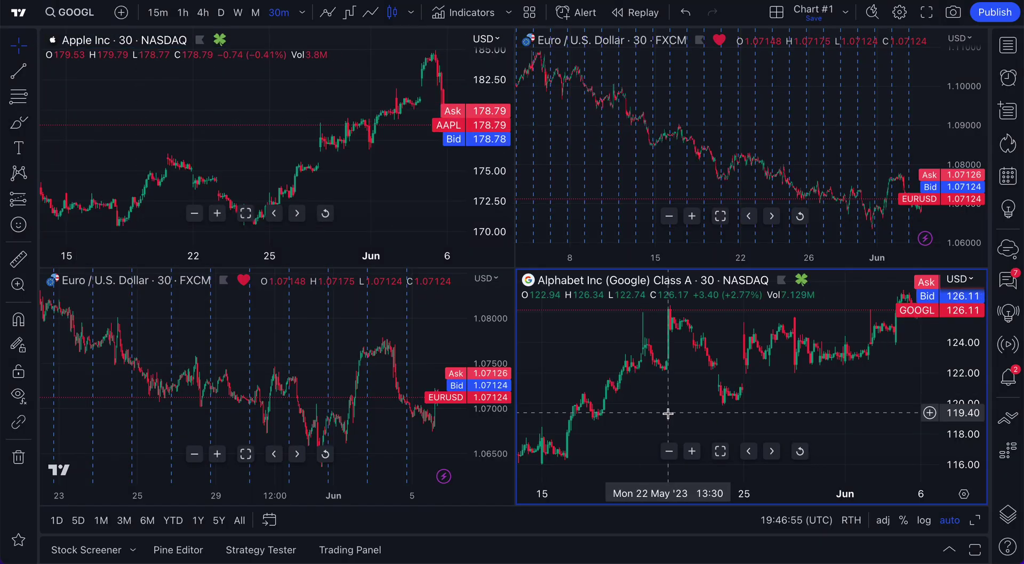
left_click(639, 99)
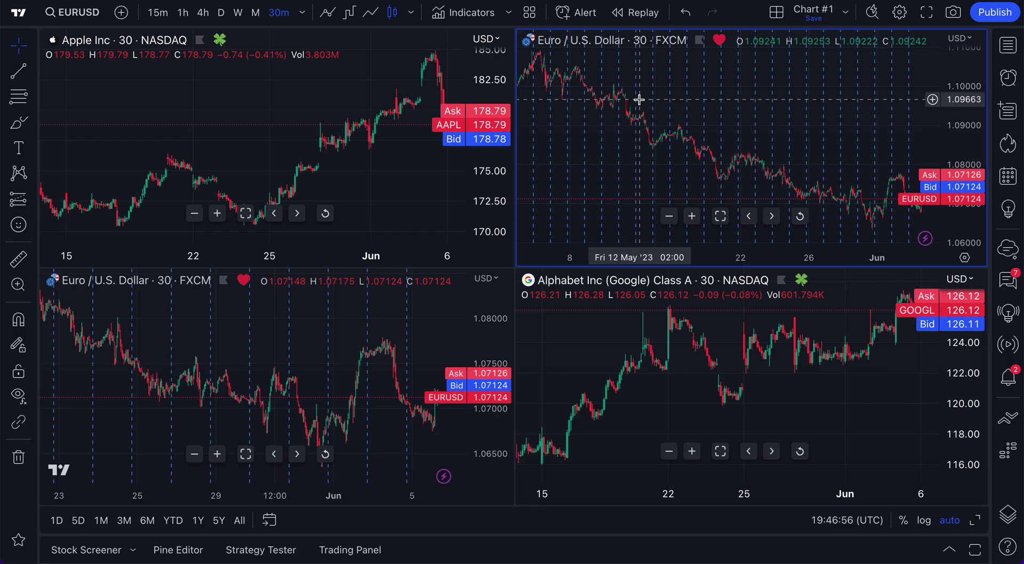
left_click(222, 311)
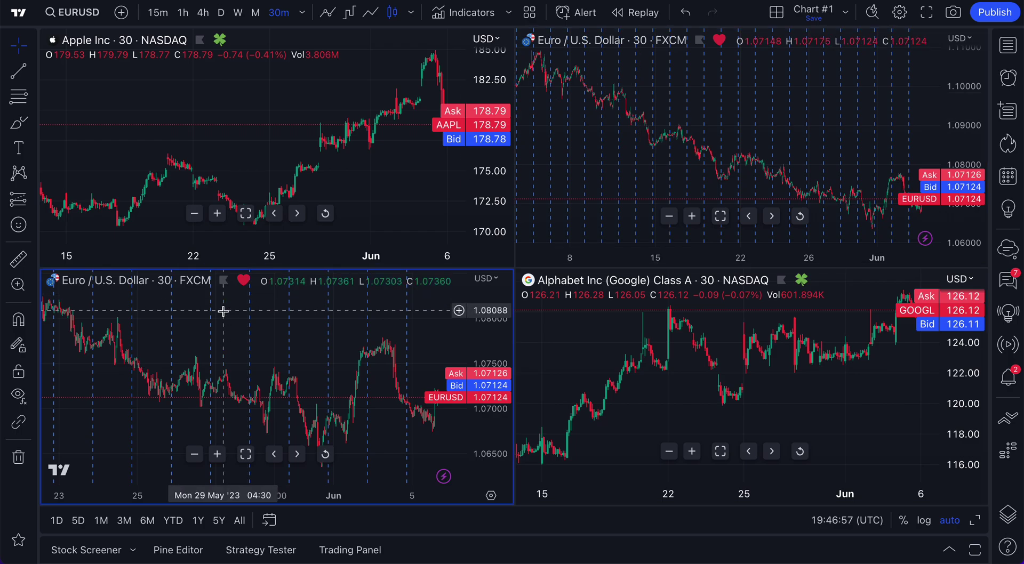
left_click(781, 14)
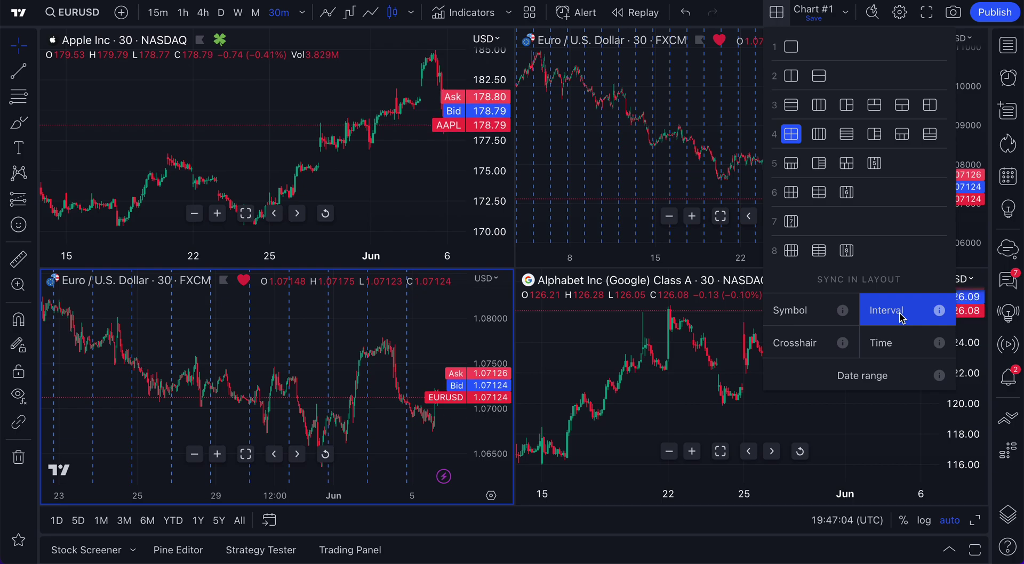
left_click(647, 80)
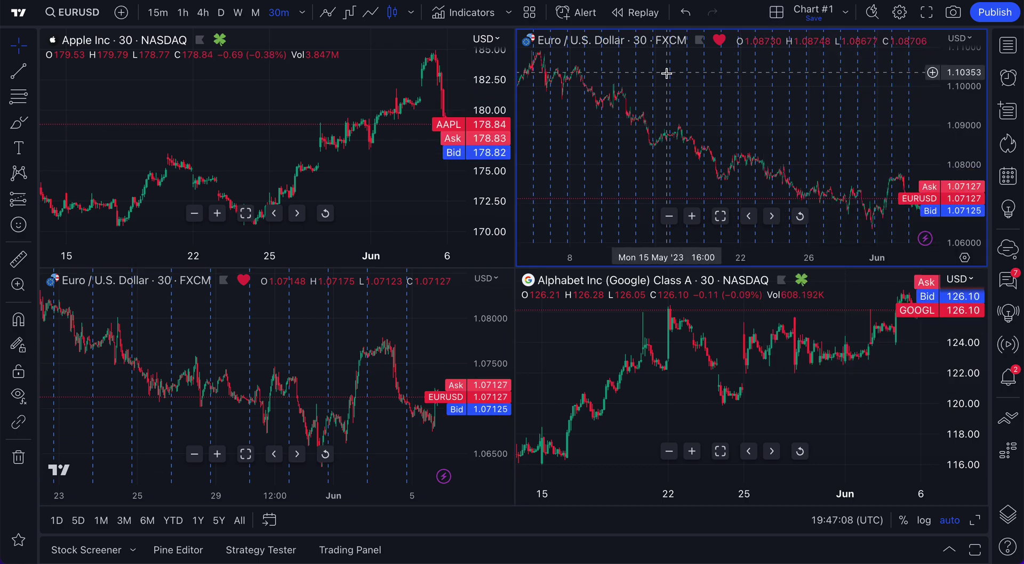
- Move the top-left and bottom-right charts into the orange diamond sync group
left_click(219, 41)
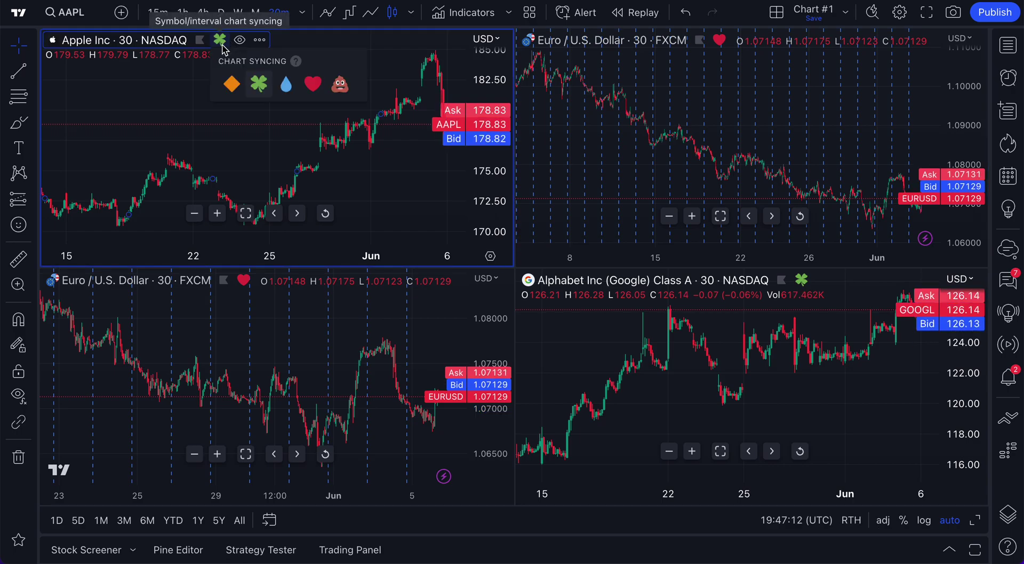
left_click(232, 84)
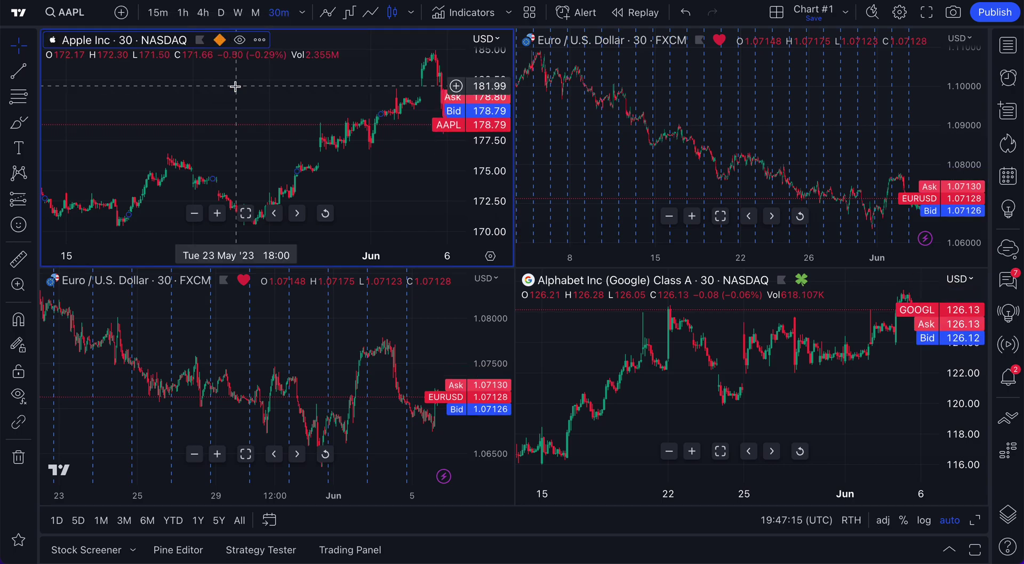
left_click(803, 281)
left_click(814, 325)
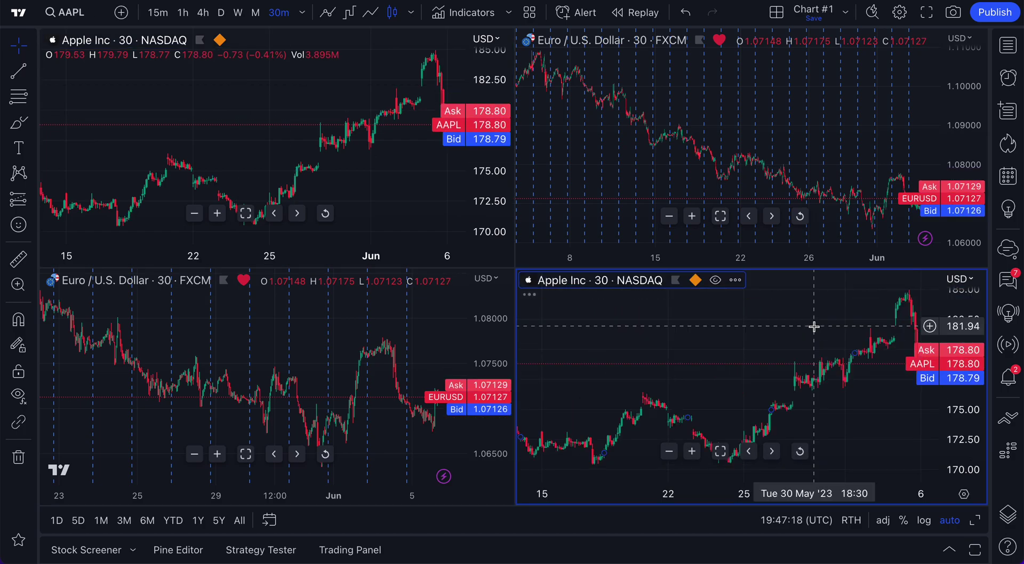
- Pan the bottom-right Apple chart to later dates and review the layout sync options
left_click_drag(784, 327, 595, 326)
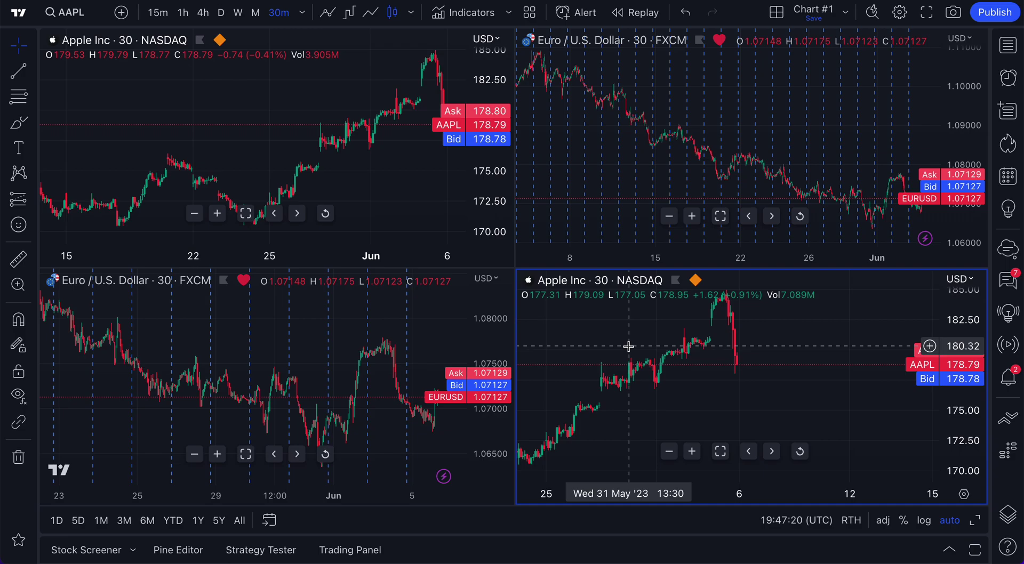
left_click(256, 80)
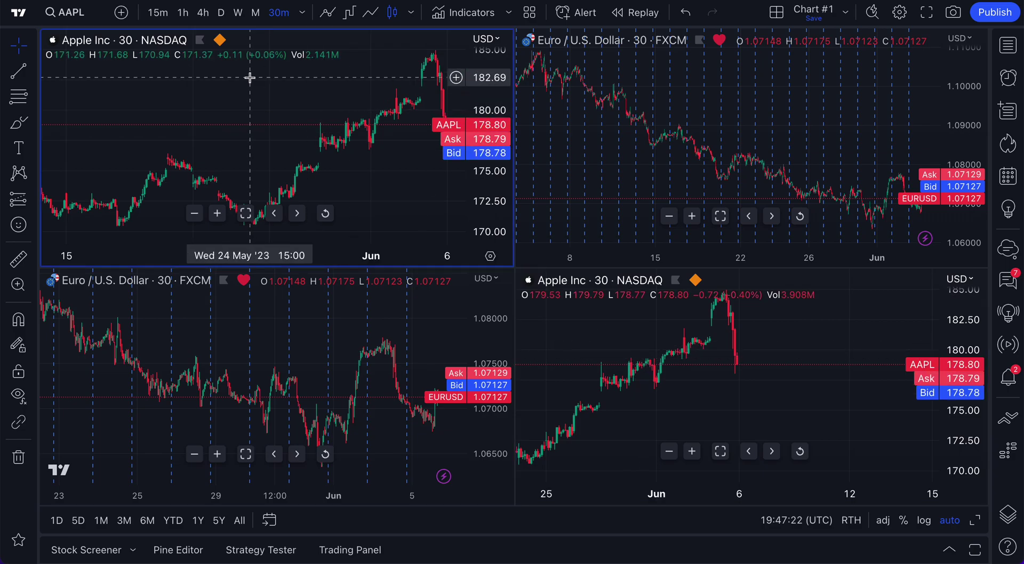
left_click(724, 136)
left_click(777, 12)
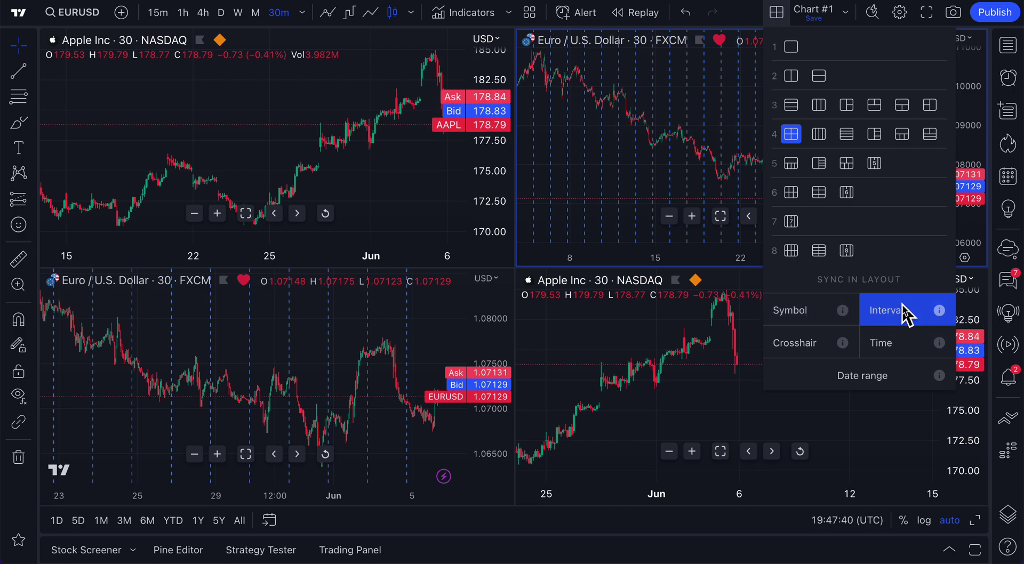
- With the top-left AAPL chart active, switch to the single-chart layout '1'
left_click(219, 75)
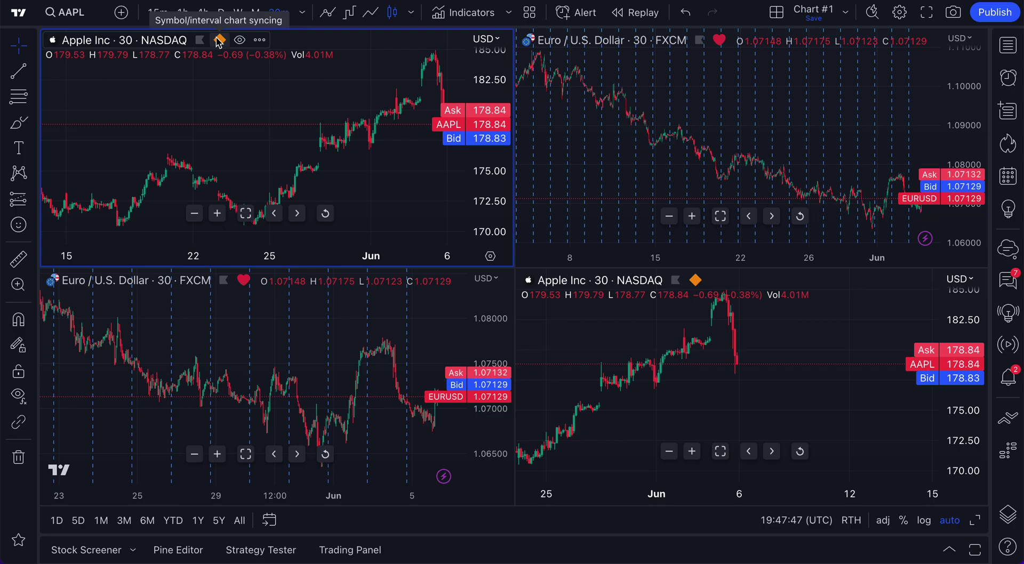
left_click(776, 13)
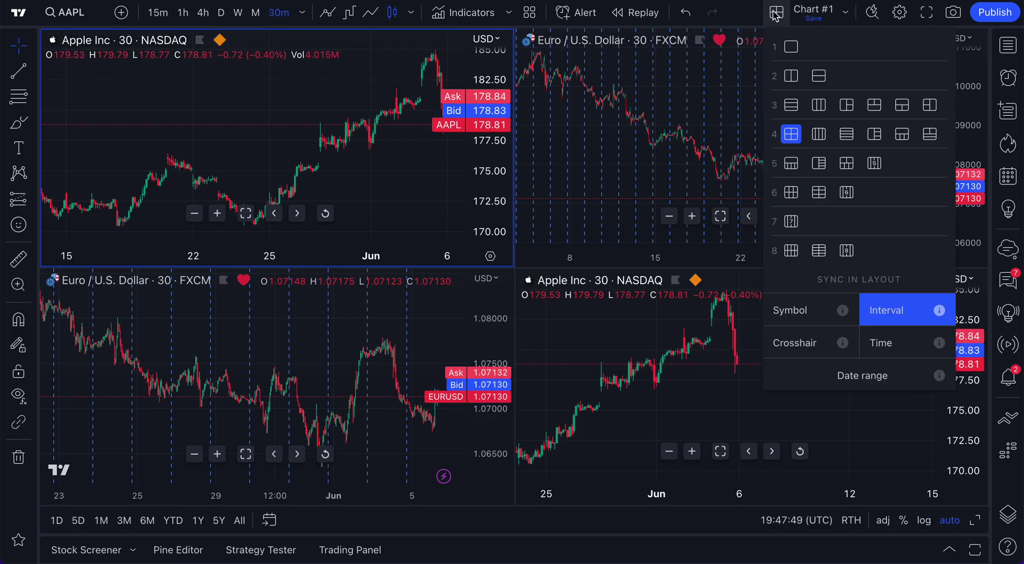
left_click(775, 13)
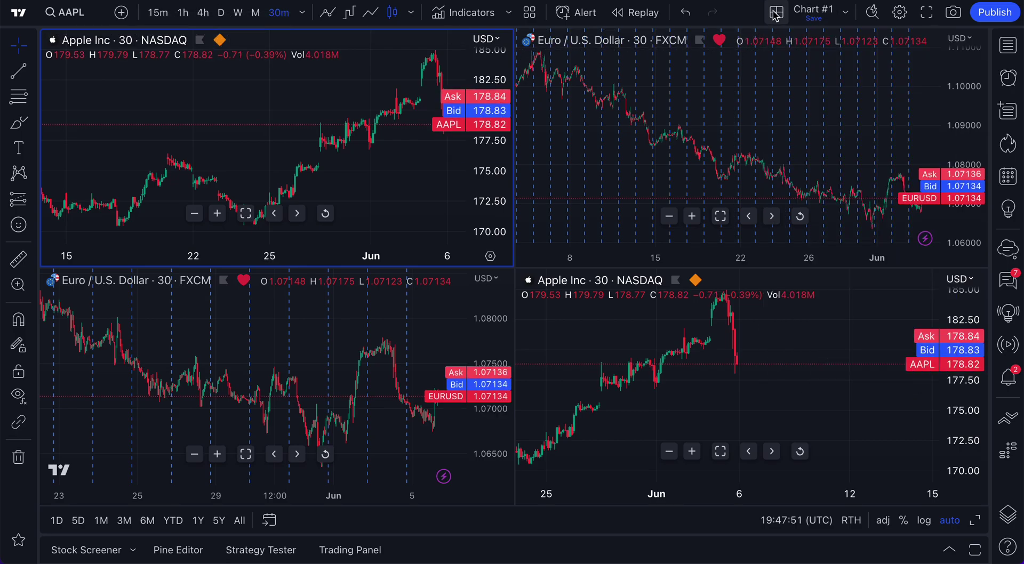
left_click(775, 13)
left_click(792, 46)
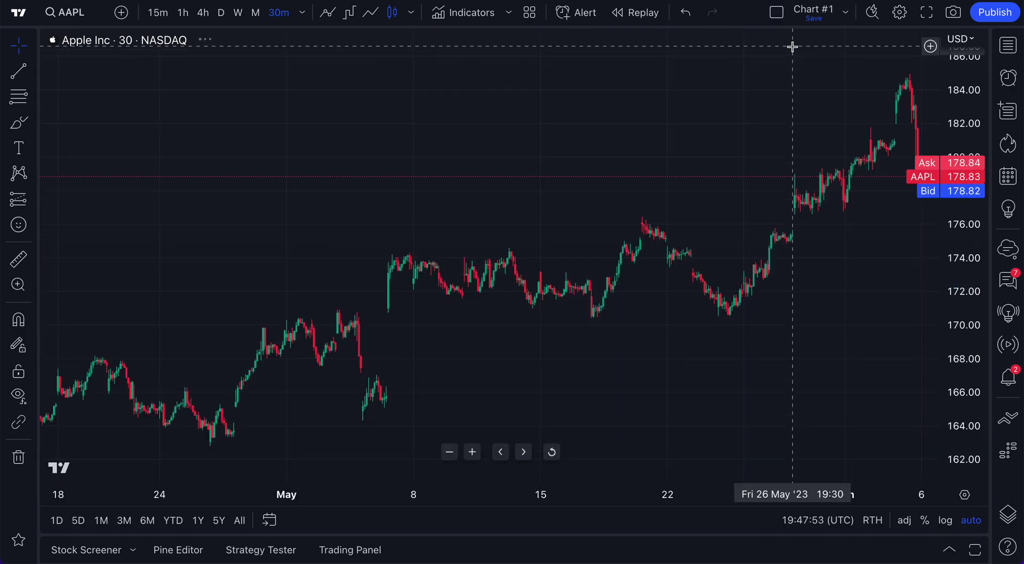
scroll(332, 139, "up", 8)
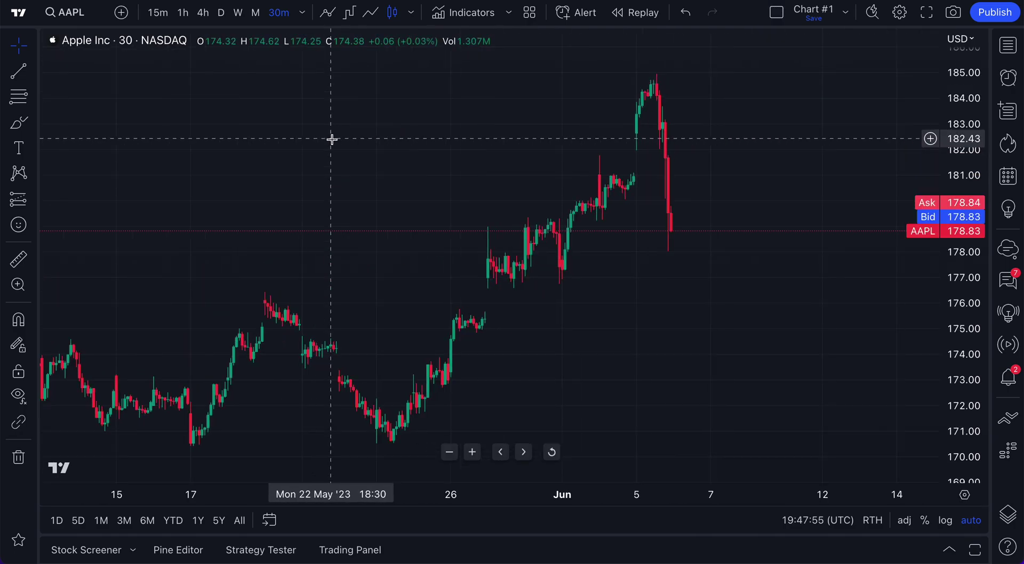
scroll(470, 169, "down", 4)
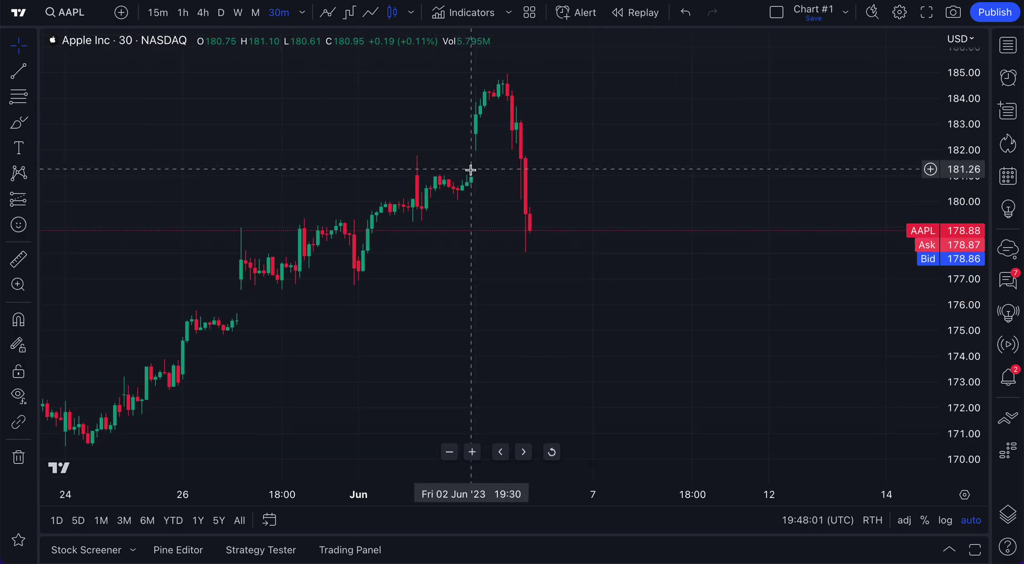
left_click(776, 13)
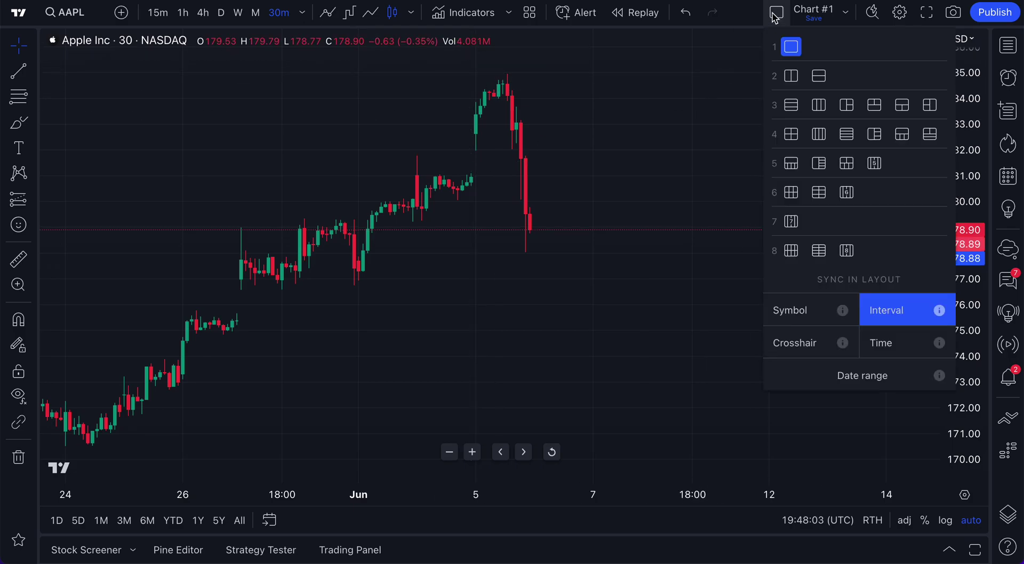
- Switch to the 2x2 four-chart layout and turn off Interval sync
left_click(788, 134)
left_click_drag(187, 142, 393, 174)
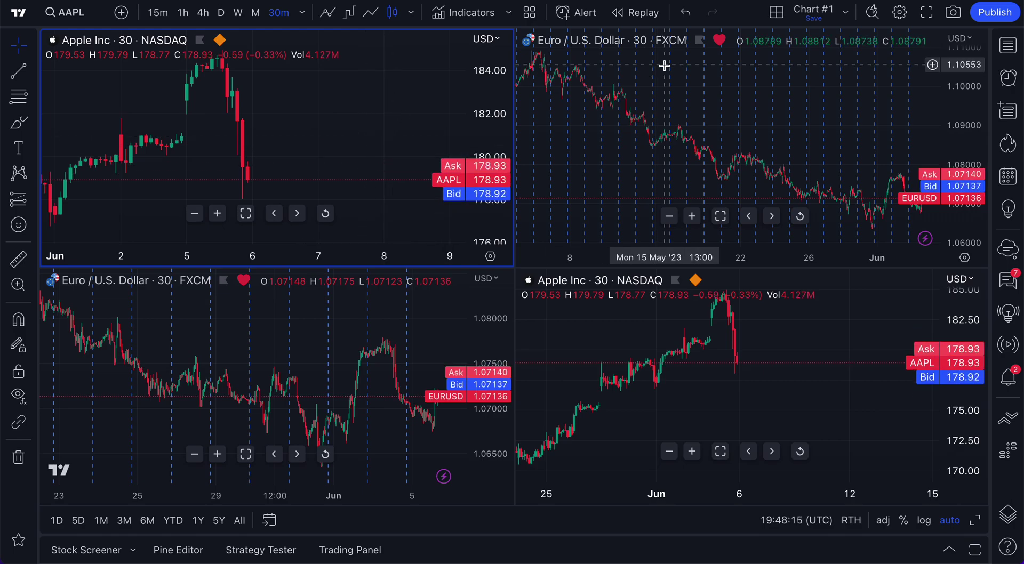
left_click(776, 13)
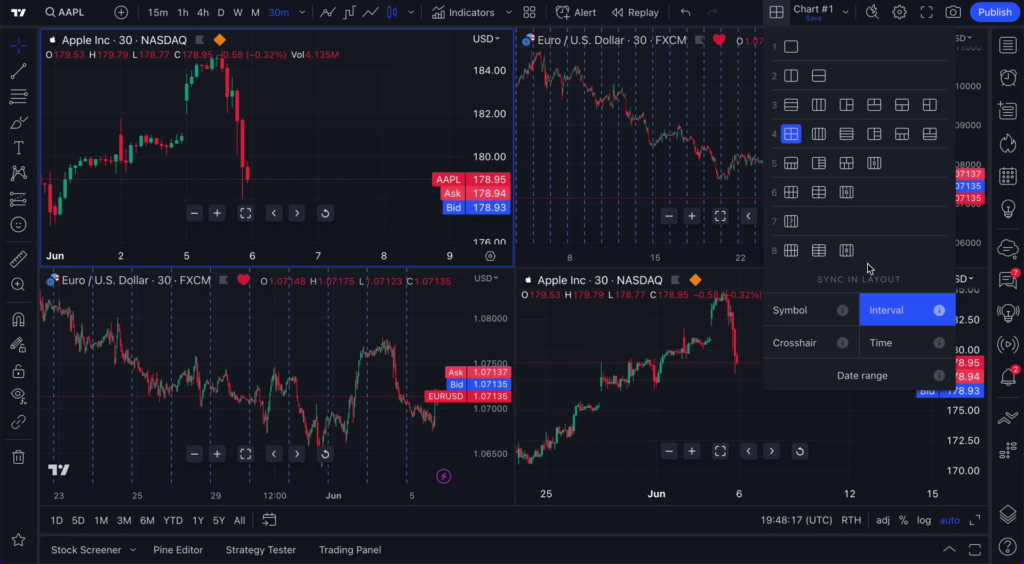
left_click(904, 320)
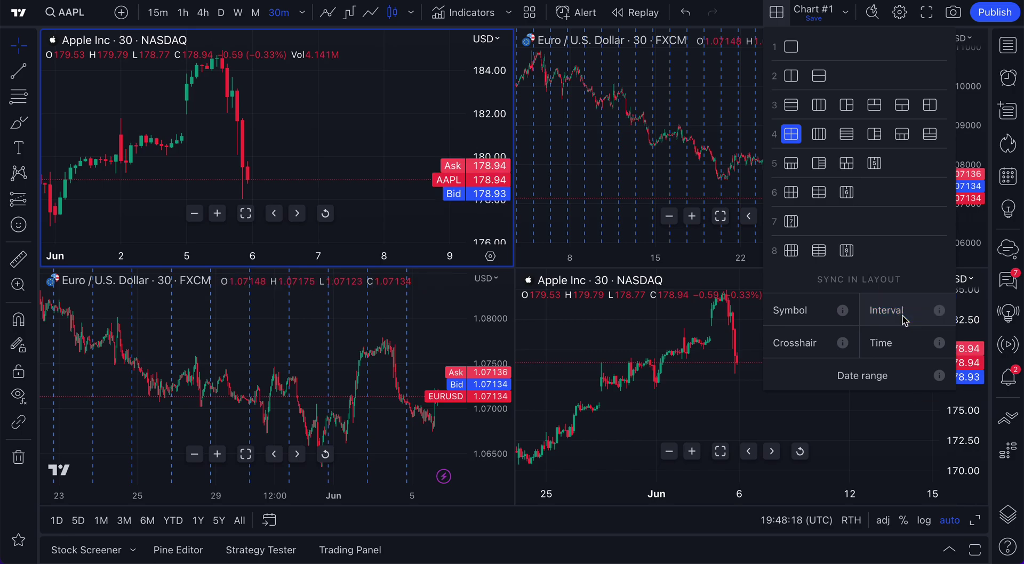
left_click(810, 326)
left_click(352, 132)
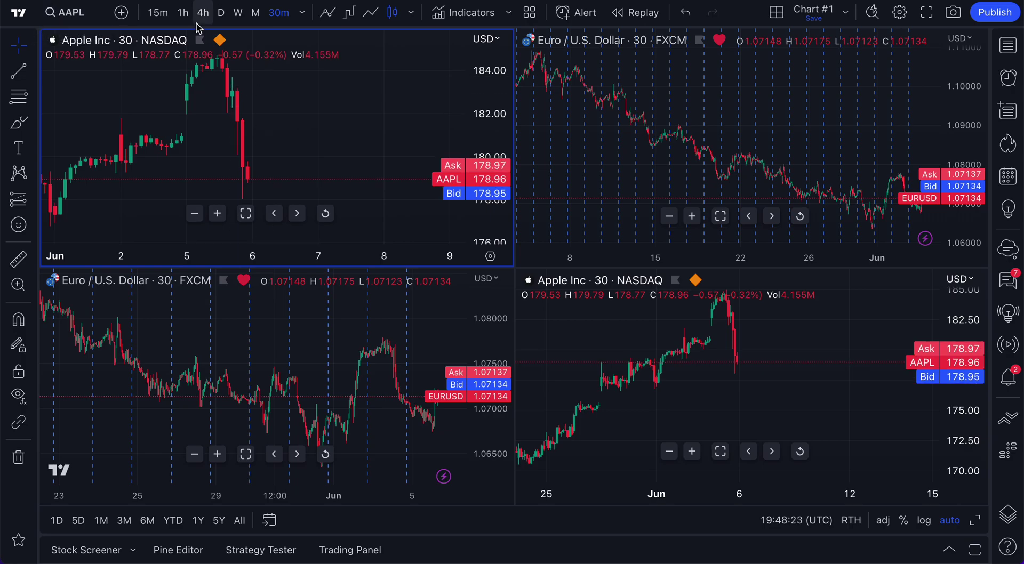
- Set the top-left AAPL chart to 1h and the bottom-right AAPL chart to 1D
left_click(182, 15)
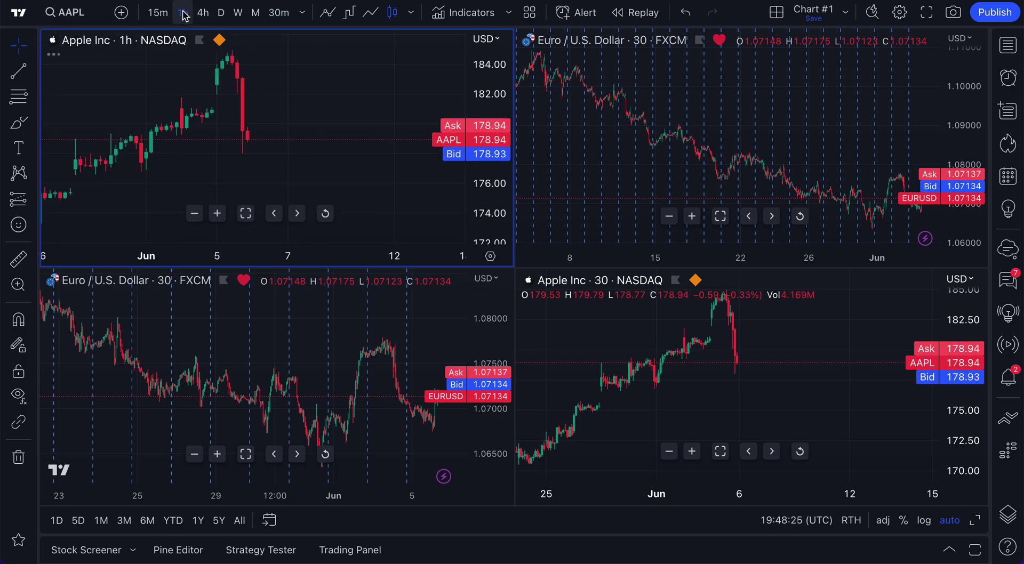
left_click(590, 329)
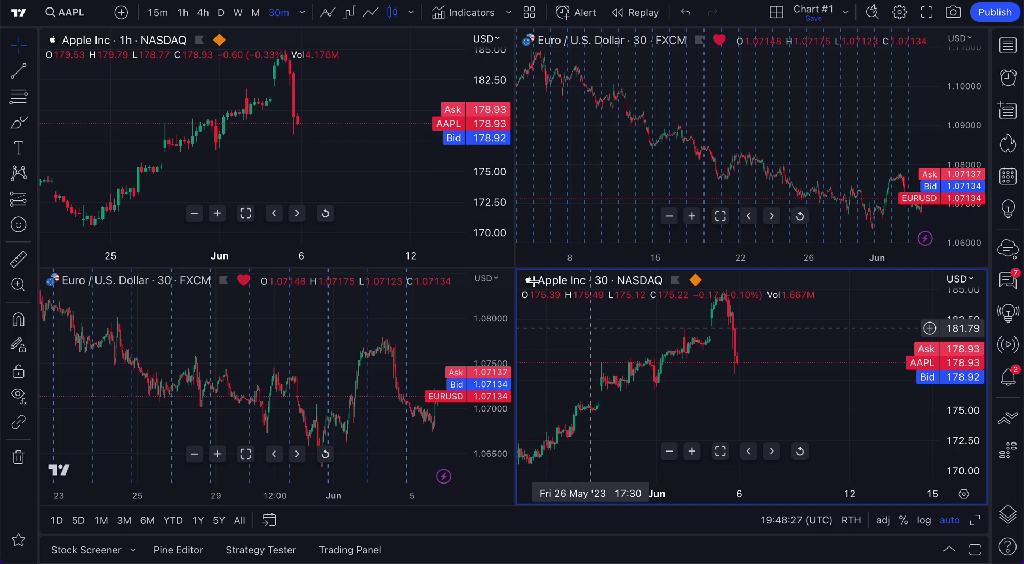
left_click(221, 12)
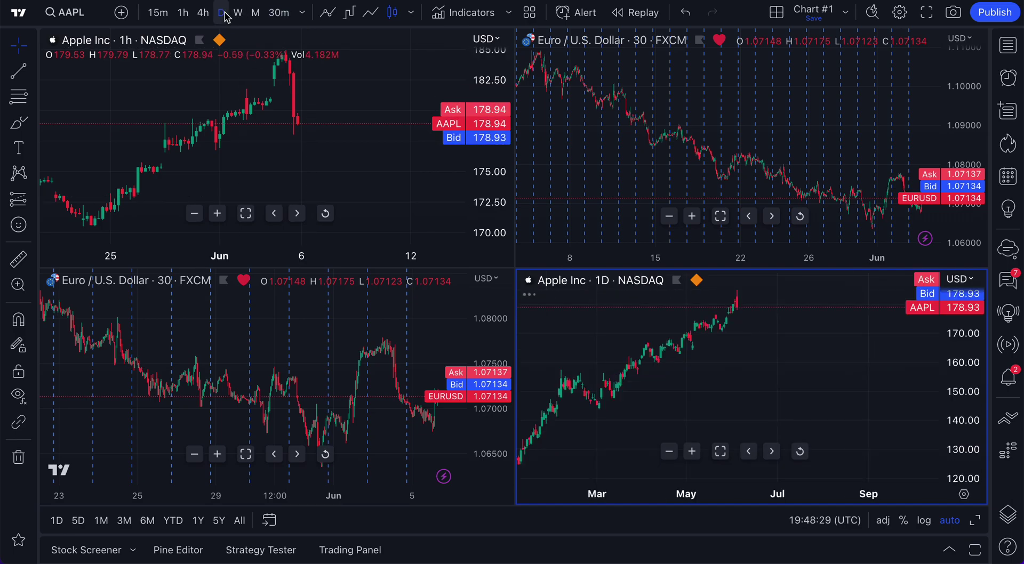
scroll(737, 417, "down", 4)
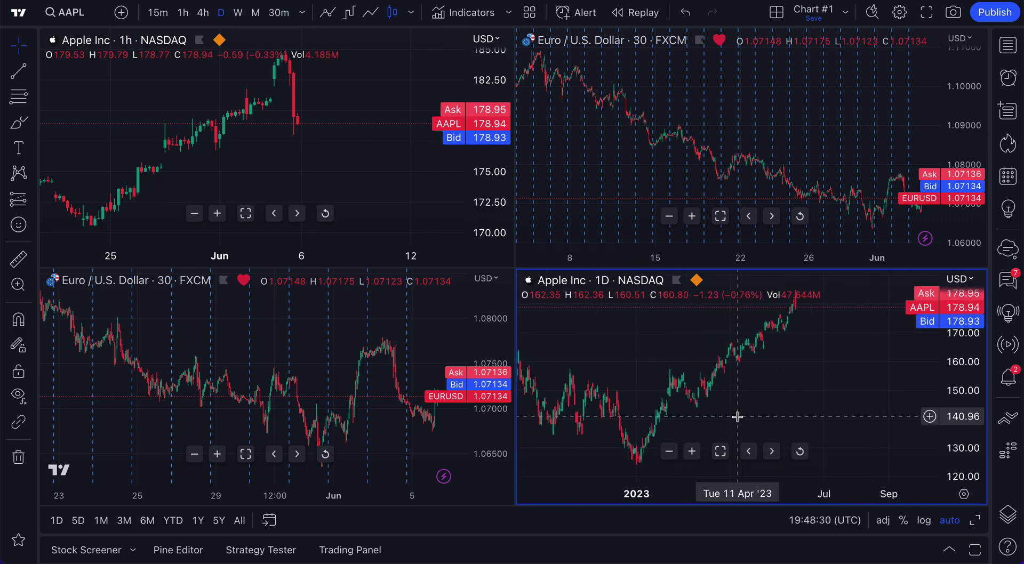
left_click(355, 172)
- Set the top-right EURUSD chart to 15m and the bottom-left EURUSD chart to 4h
left_click(627, 193)
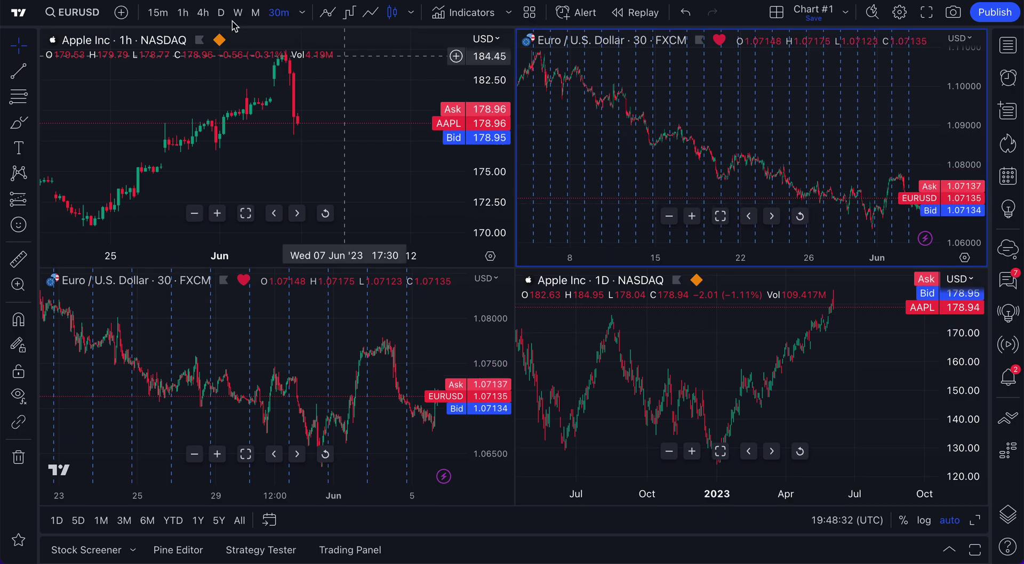
left_click(159, 13)
left_click(286, 336)
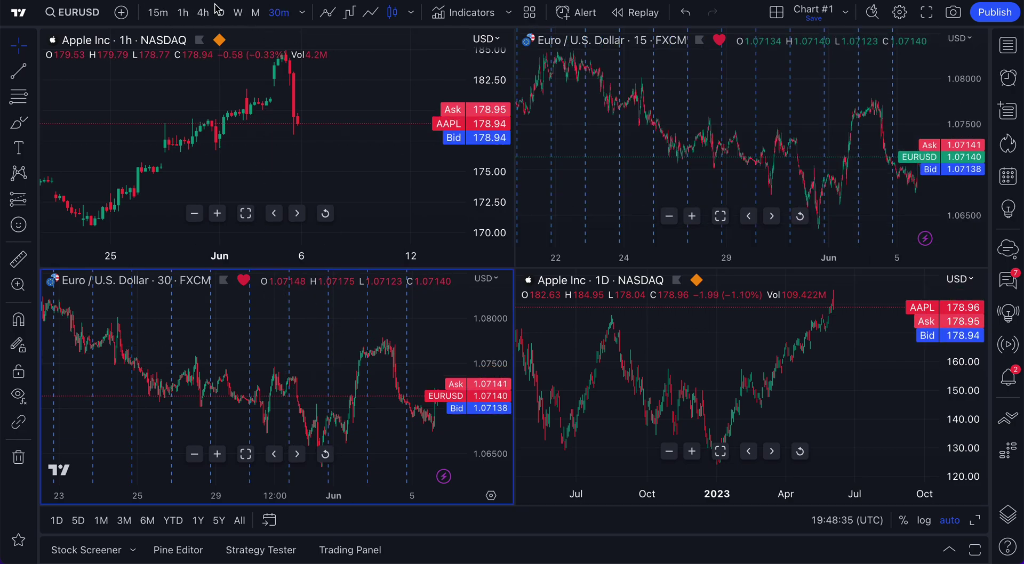
left_click(203, 12)
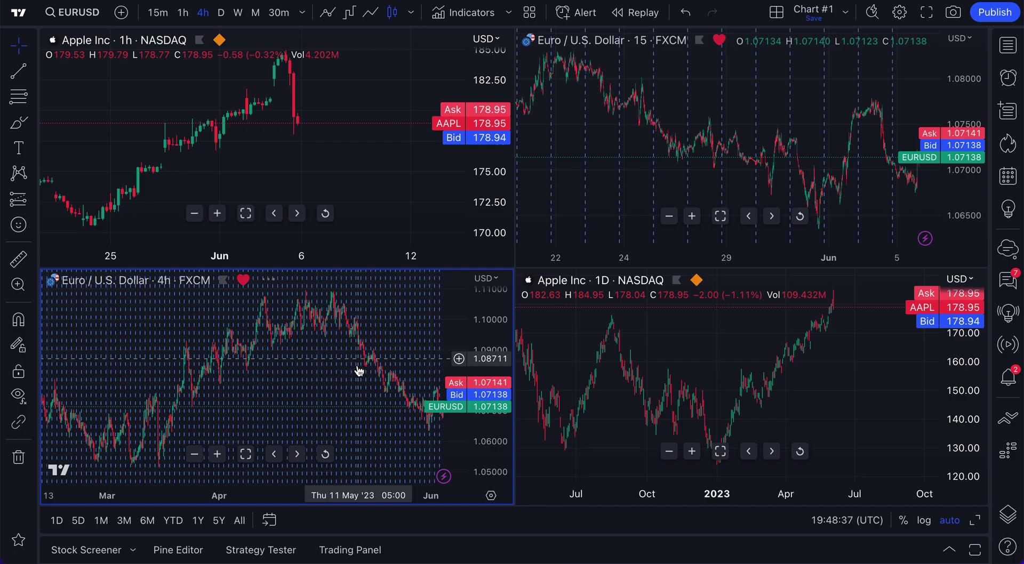
left_click_drag(363, 368, 267, 354)
scroll(256, 351, "up", 2)
scroll(256, 353, "up", 3)
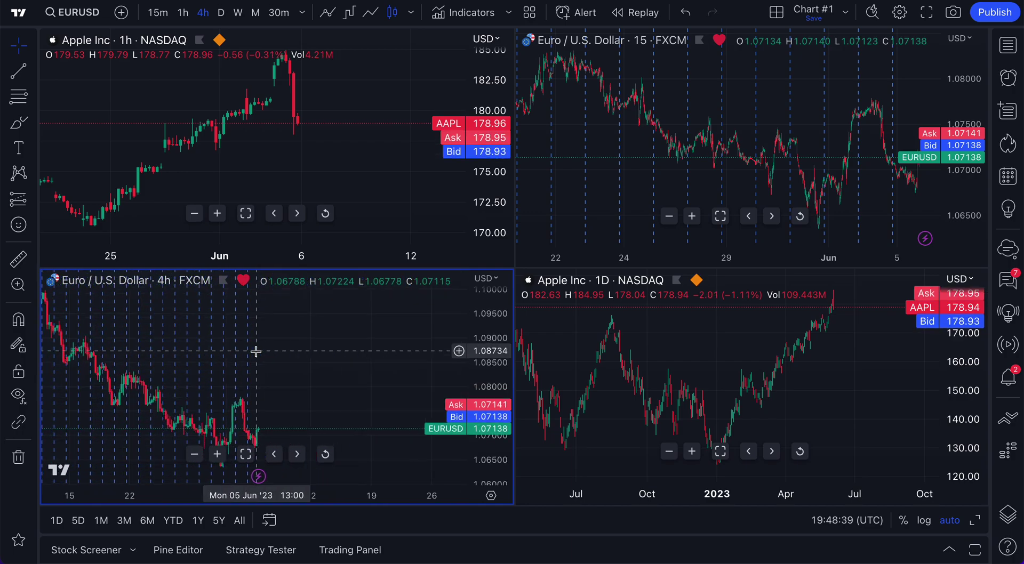
scroll(374, 351, "up", 1)
- Reframe the AAPL 1h and 1D charts and select the freehand brush drawing tool
left_click(328, 114)
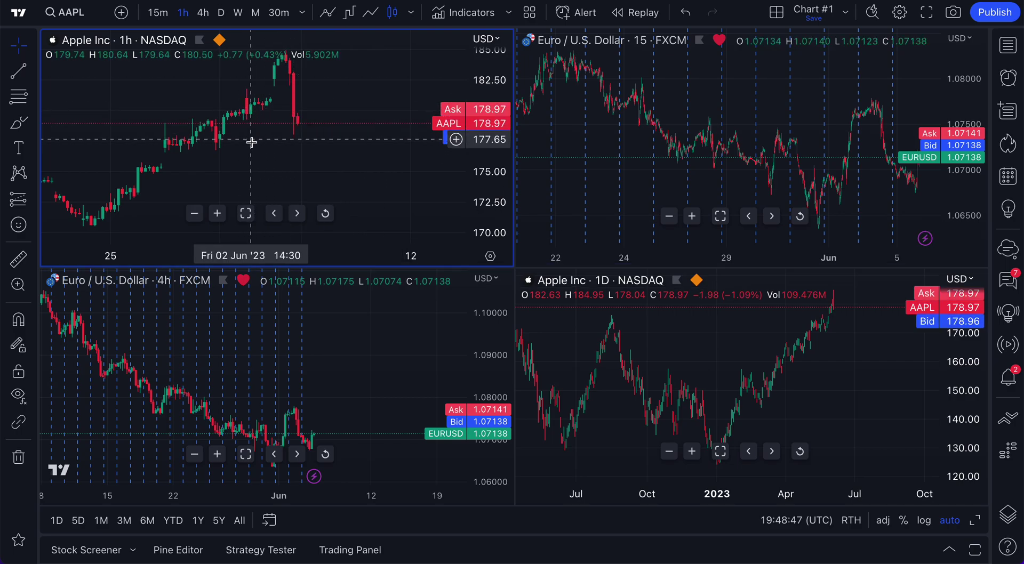
scroll(251, 141, "up", 5)
scroll(251, 142, "left", 2)
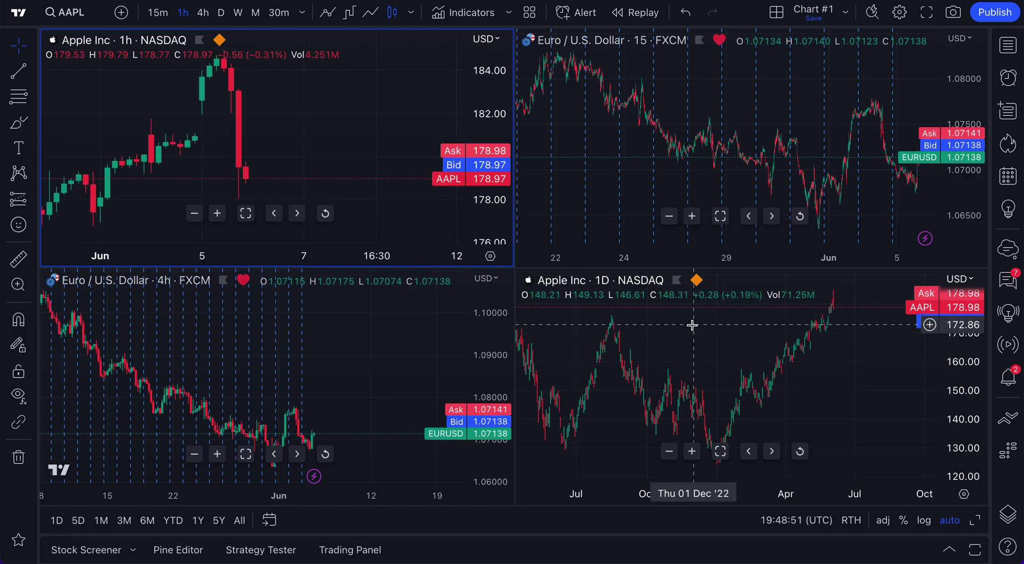
left_click(733, 334)
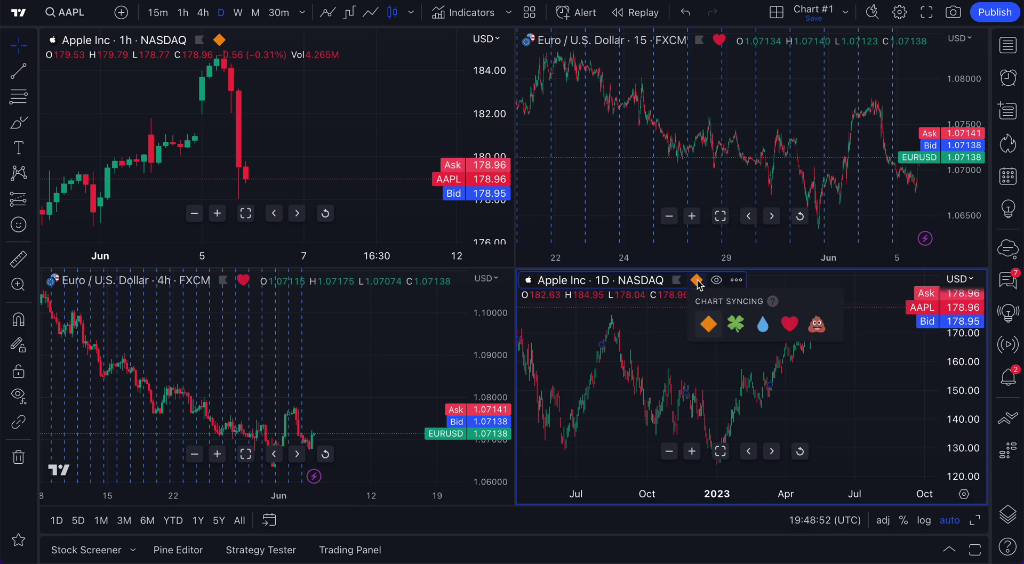
left_click(339, 99)
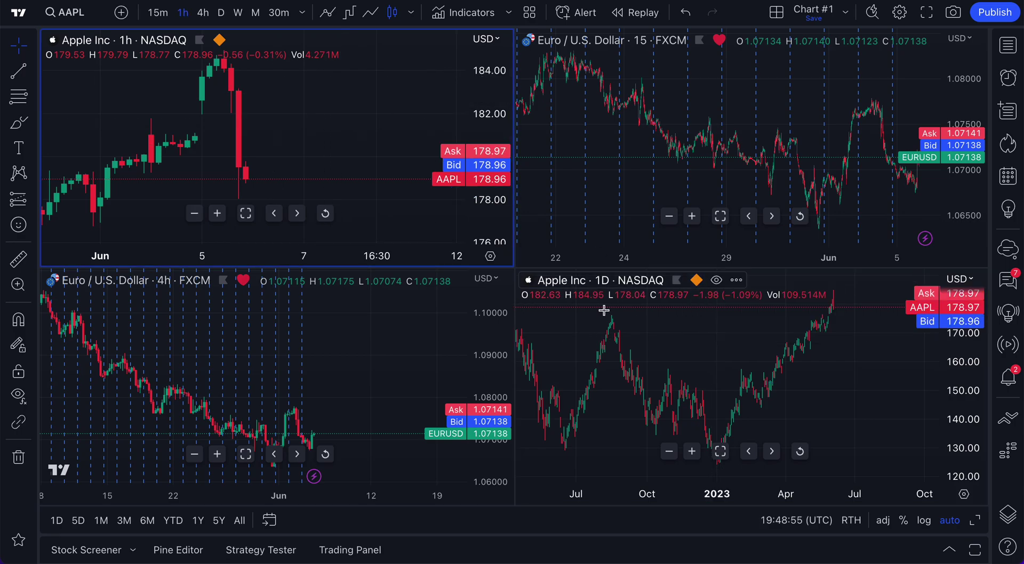
left_click(683, 341)
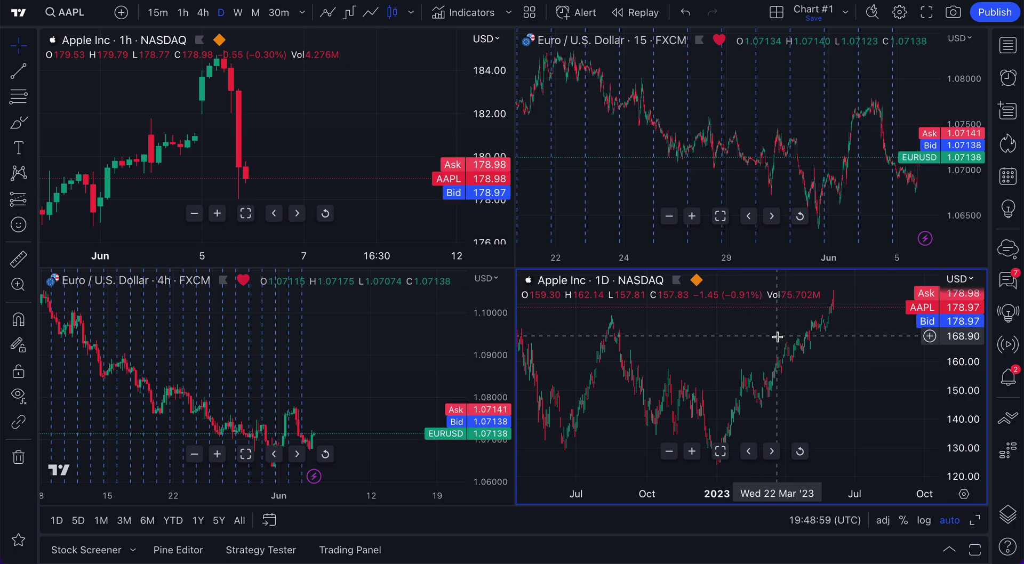
left_click(19, 122)
left_click(251, 144)
mouse_move(252, 143)
left_mouse_down()
mouse_move(228, 153)
mouse_move(288, 158)
mouse_move(209, 125)
left_mouse_up()
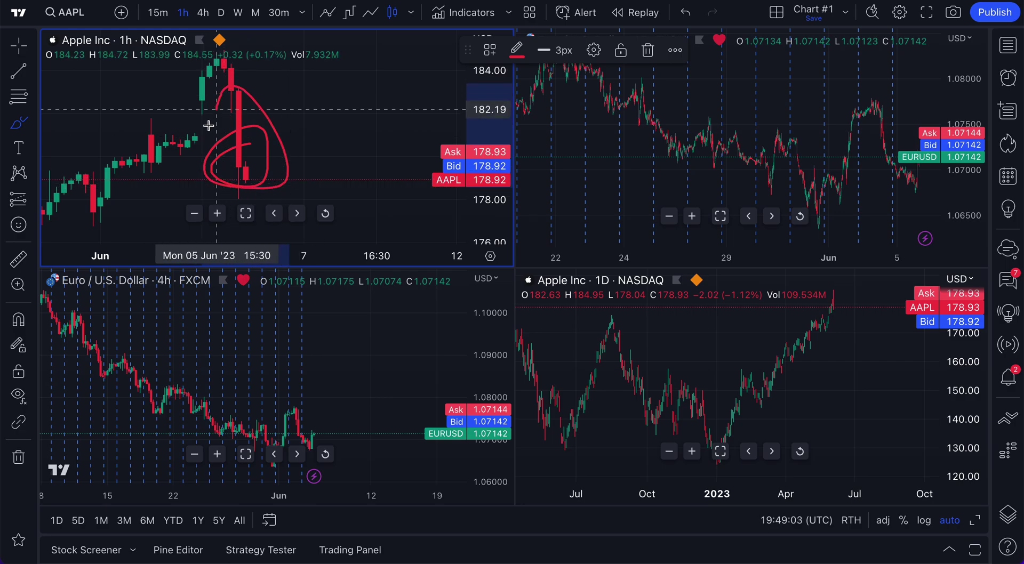
key("Delete")
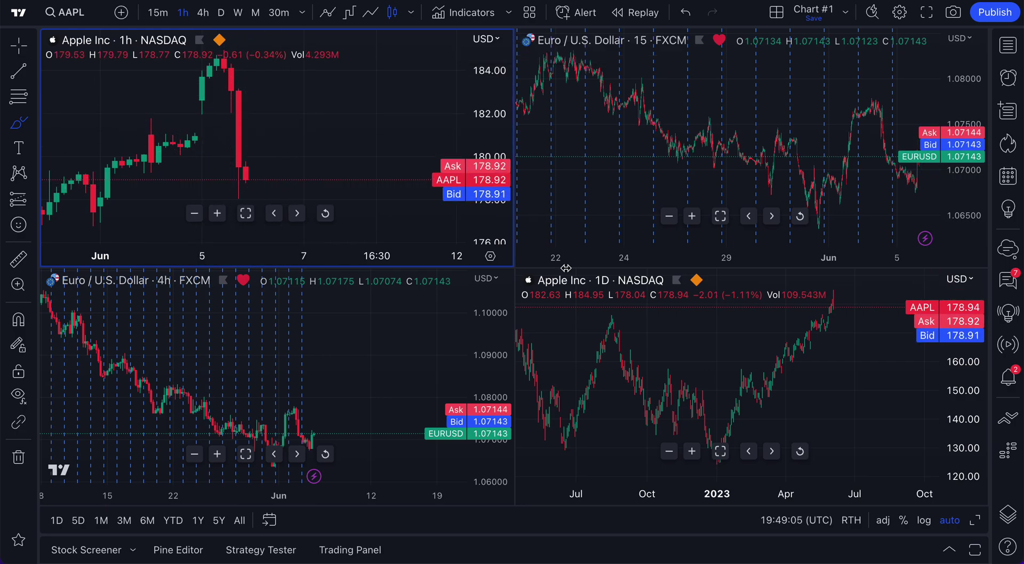
scroll(699, 309, "up", 5)
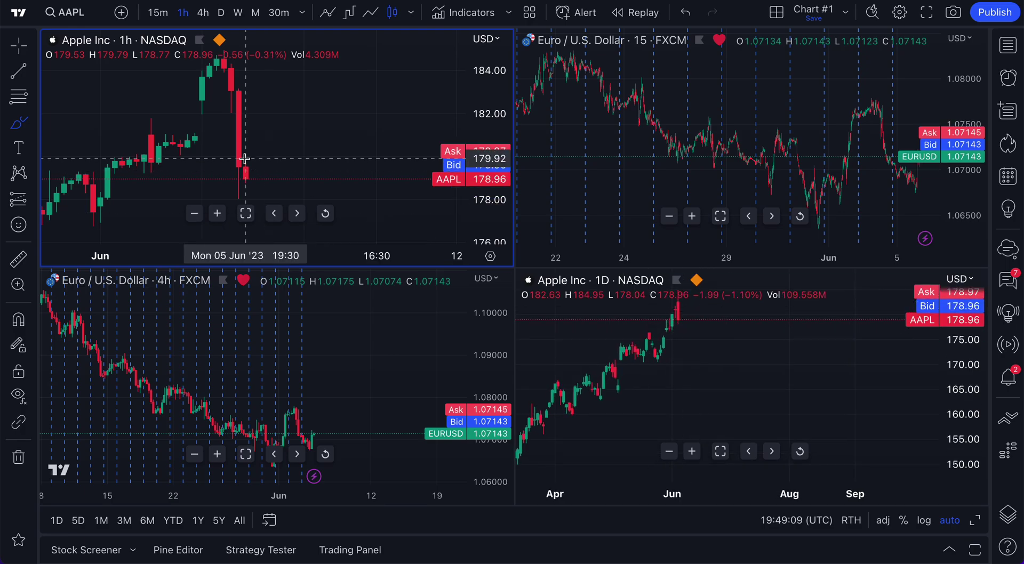
mouse_move(239, 65)
left_mouse_down()
mouse_move(282, 138)
mouse_move(277, 164)
mouse_move(294, 192)
left_mouse_up()
left_click_drag(304, 159, 304, 159)
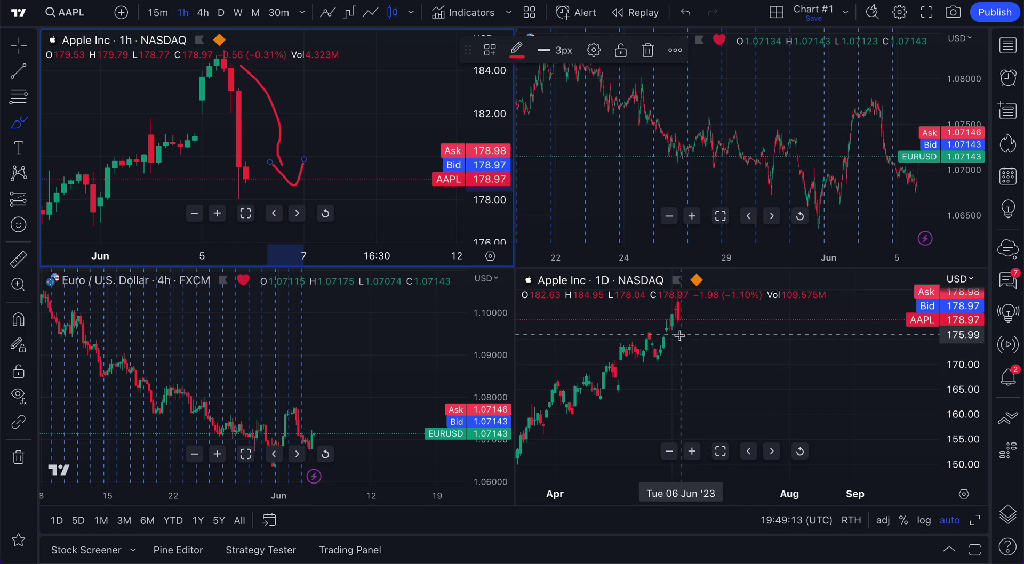
scroll(734, 347, "up", 5)
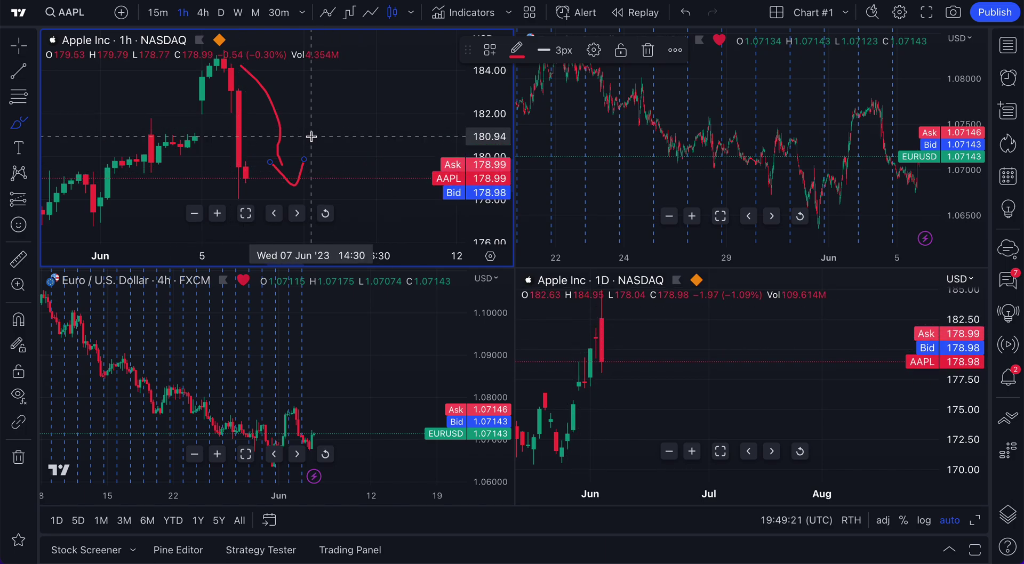
key("ctrl+z")
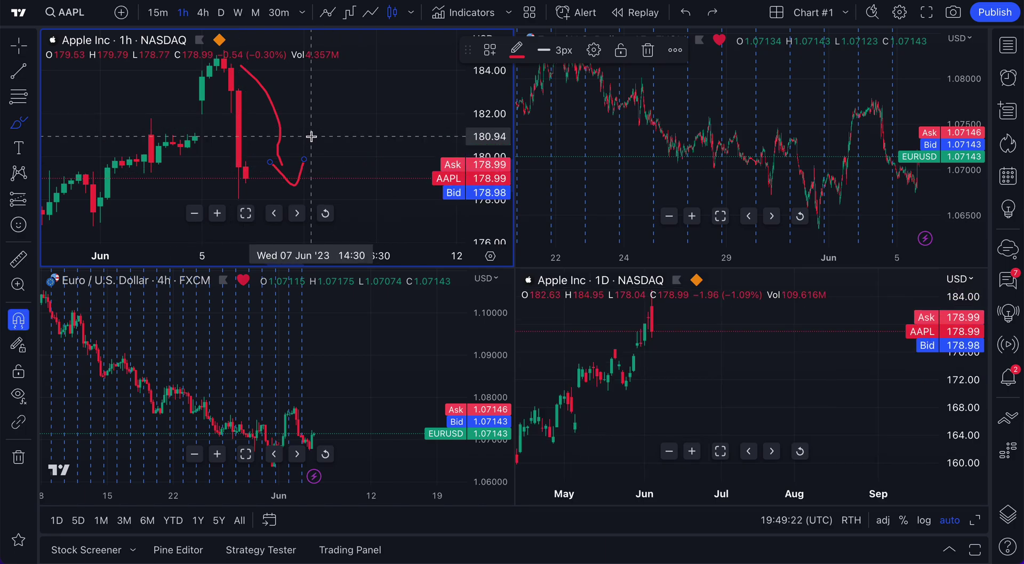
left_click(22, 51)
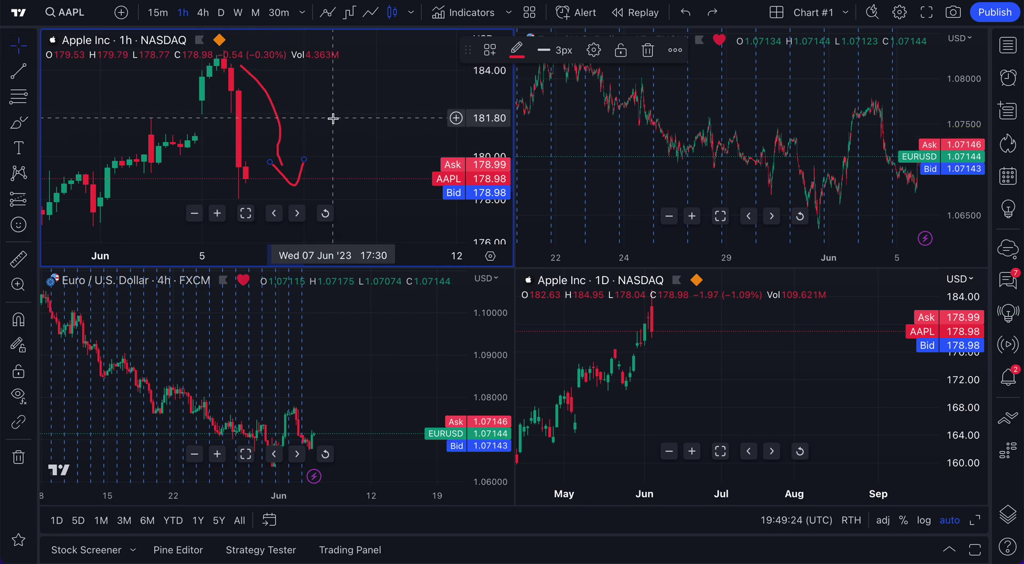
left_click(301, 176)
key("Delete")
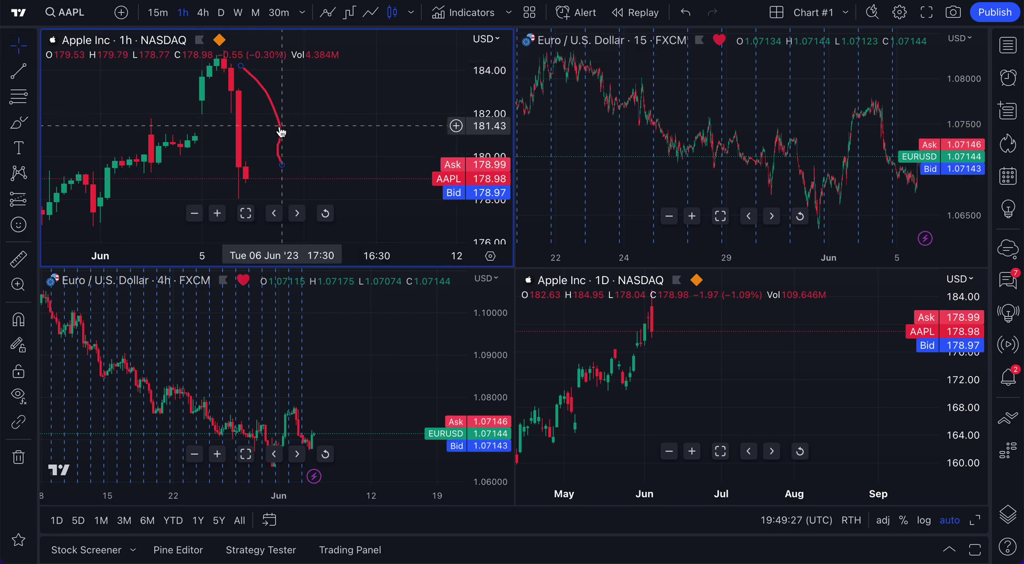
key("Delete")
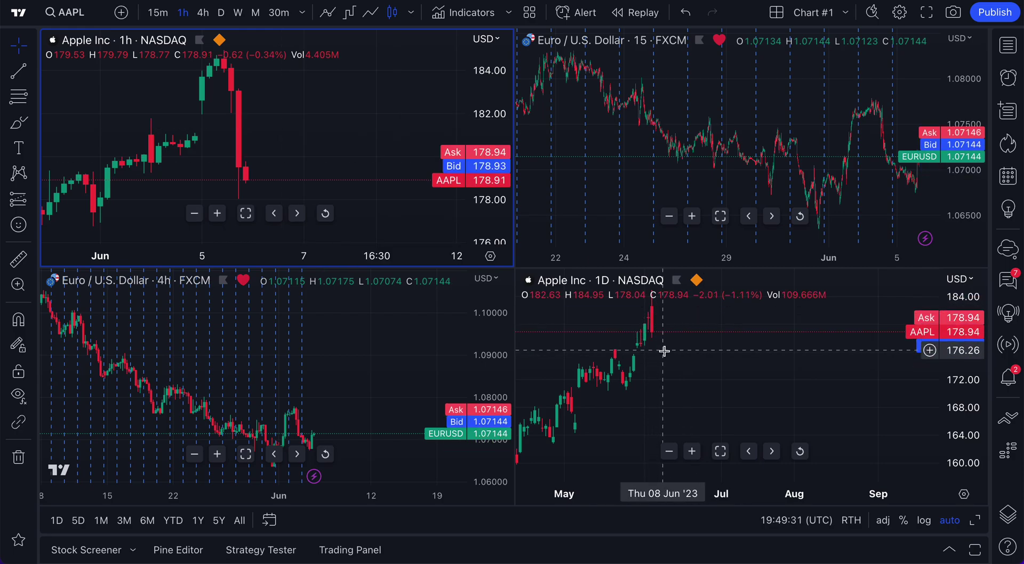
- Replace EURUSD with GOOGL in the bottom-left 4h chart
left_click_drag(275, 130, 343, 146)
scroll(343, 146, "up", 2)
left_click(360, 349)
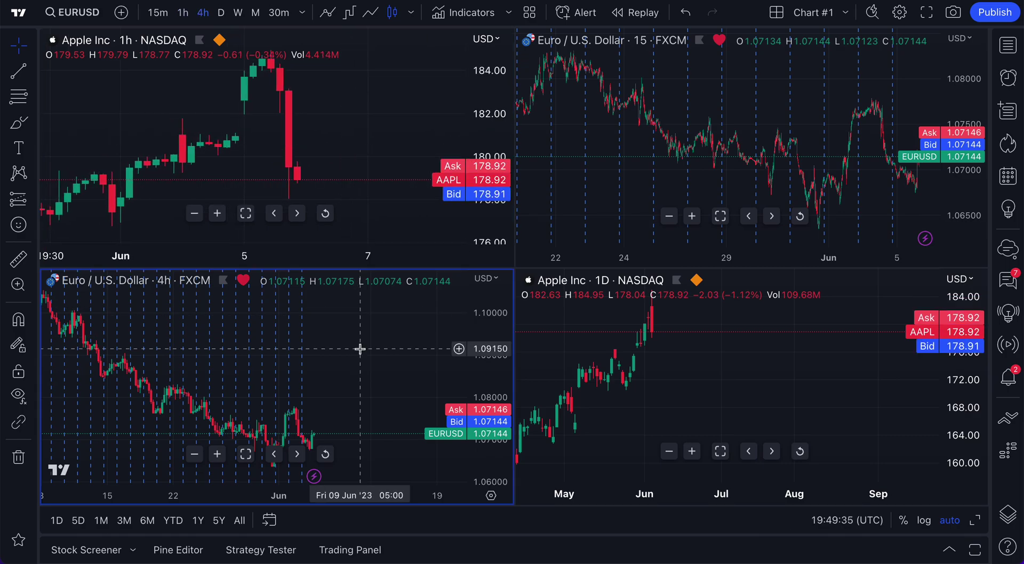
scroll(323, 344, "up", 2)
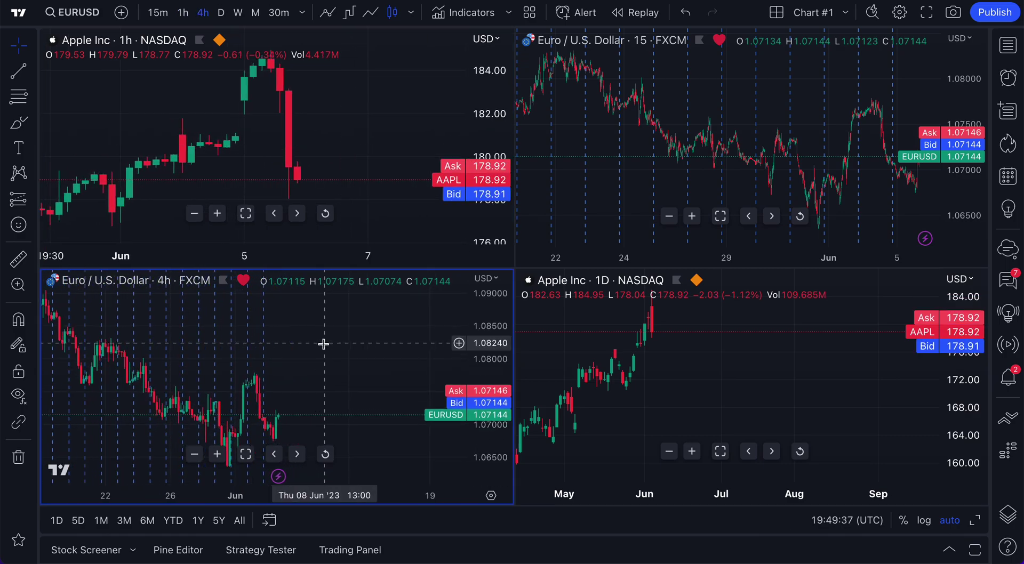
left_click_drag(299, 354, 374, 354)
left_click(96, 20)
type("GOOGL")
key("Return")
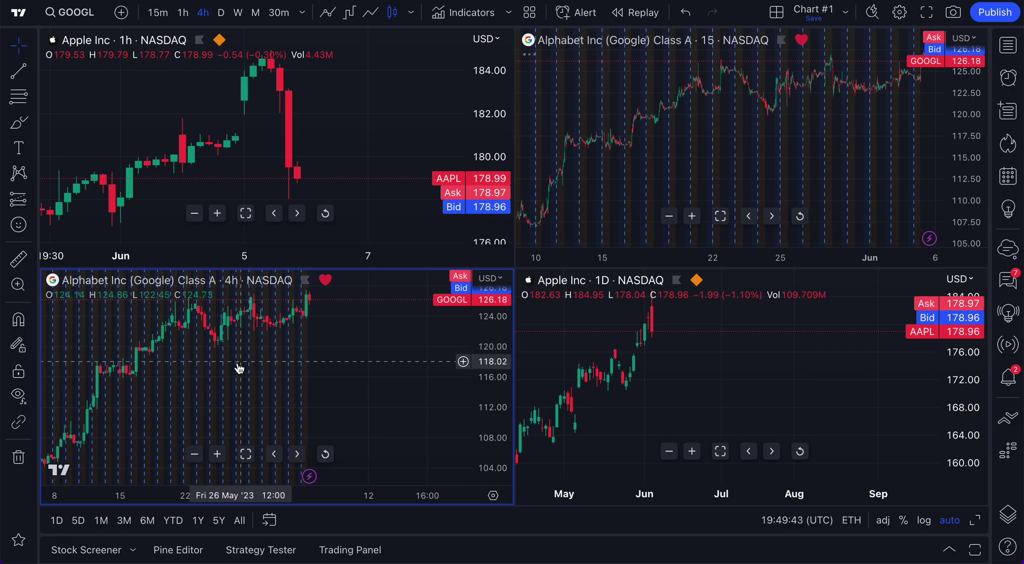
- Change the lower-left GOOGL chart from 4h to daily candles
left_click_drag(240, 366, 331, 366)
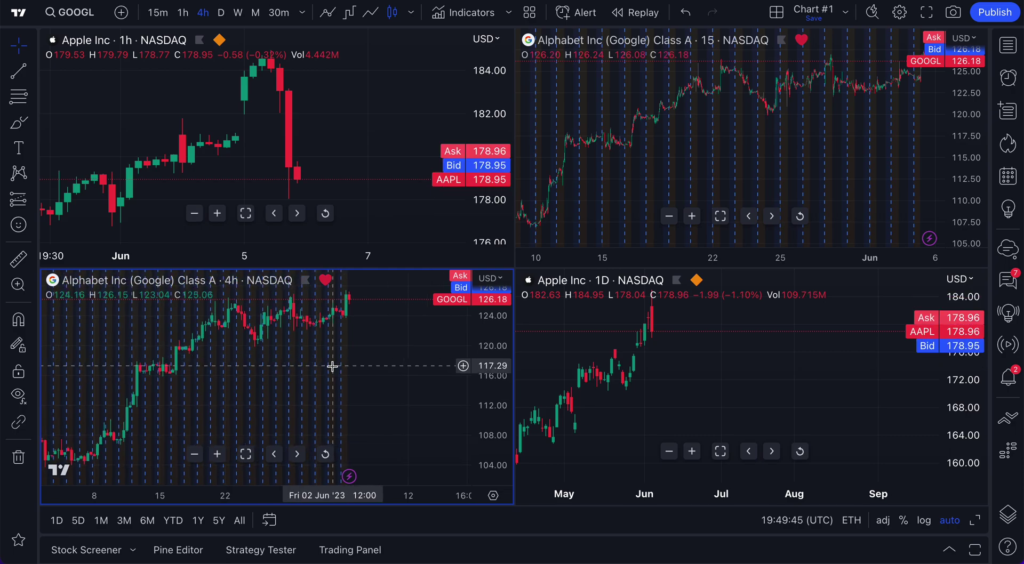
scroll(292, 372, "up", 2)
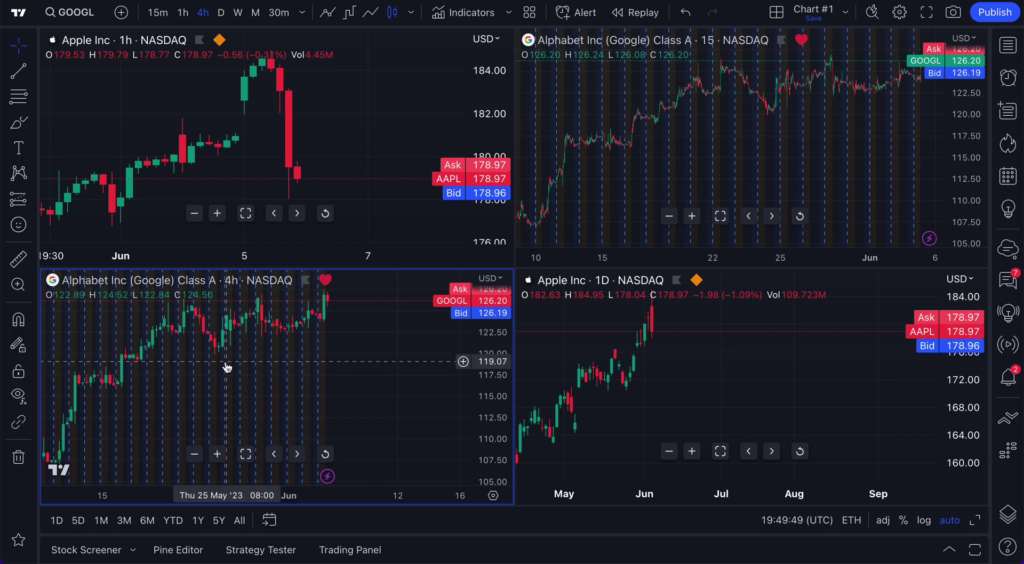
scroll(224, 366, "up", 1)
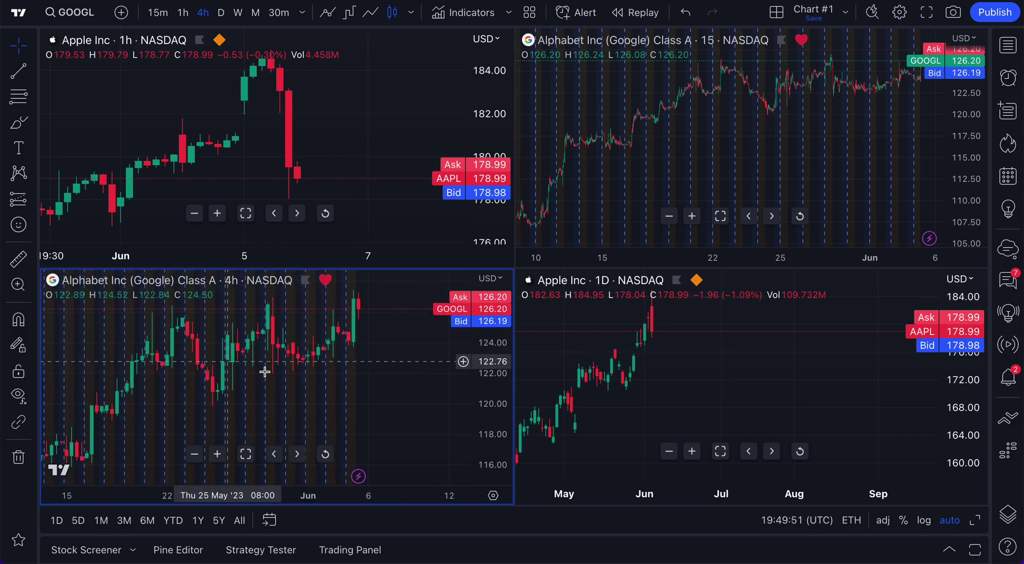
left_click(755, 119)
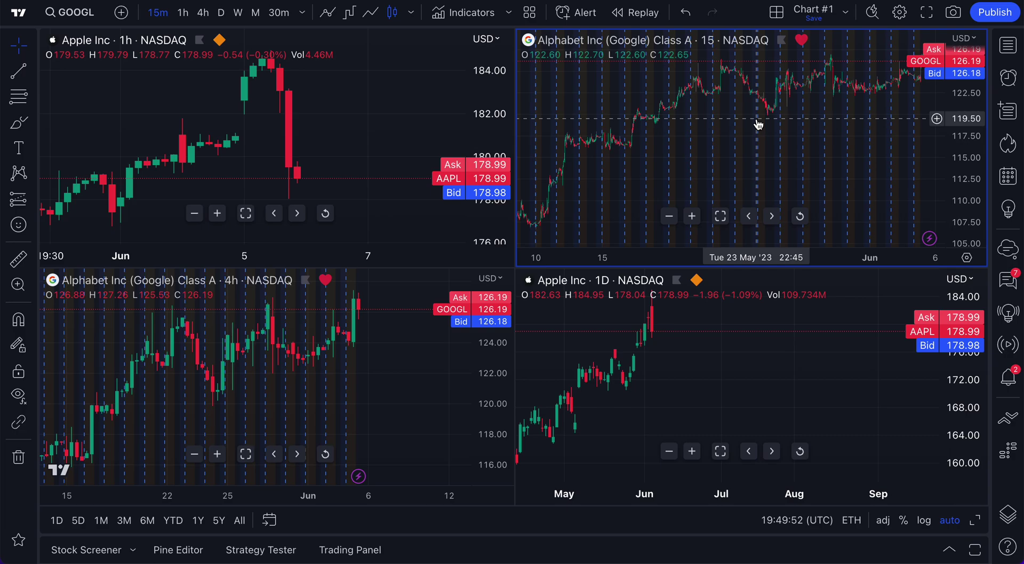
scroll(787, 157, "up", 4)
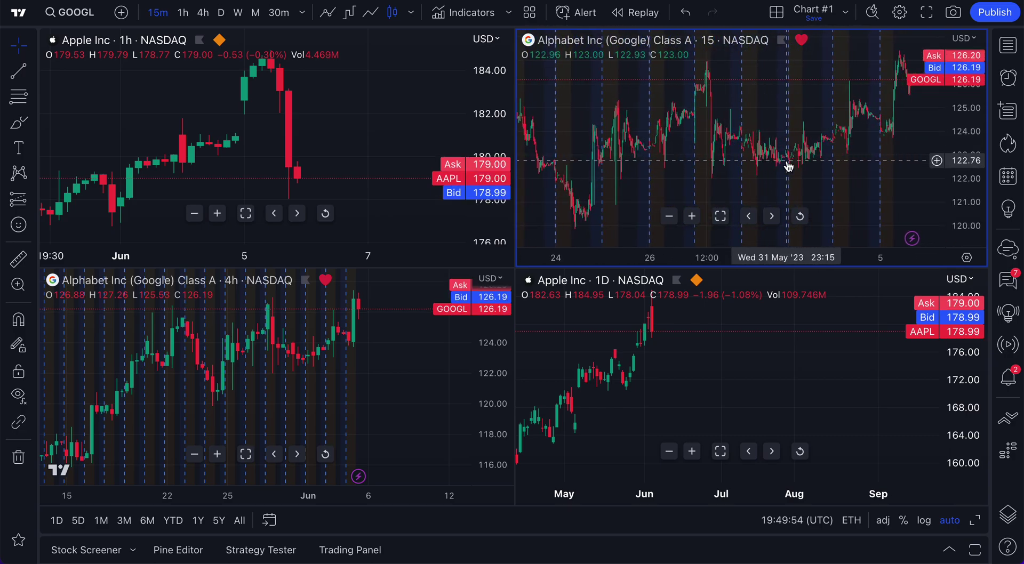
scroll(787, 161, "up", 5)
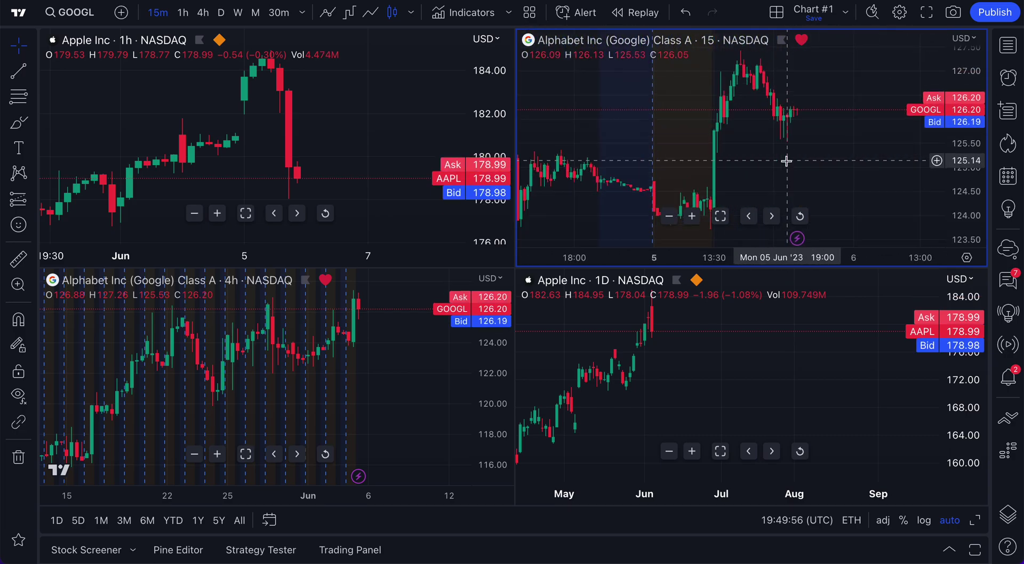
scroll(731, 159, "up", 2)
left_click(395, 394)
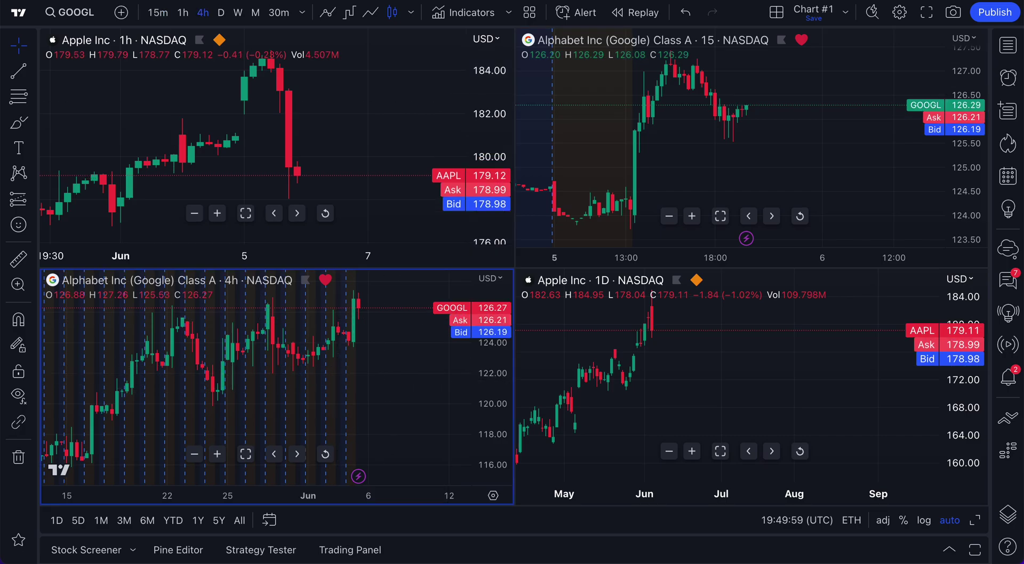
left_click(227, 21)
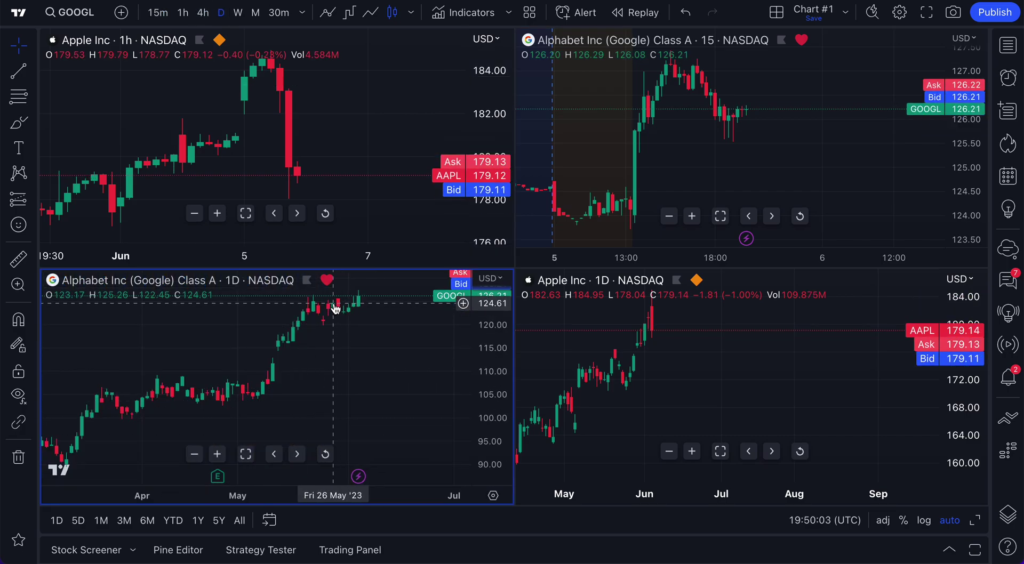
- Change the lower-right AAPL chart from daily to weekly and frame recent candles
left_click(362, 107)
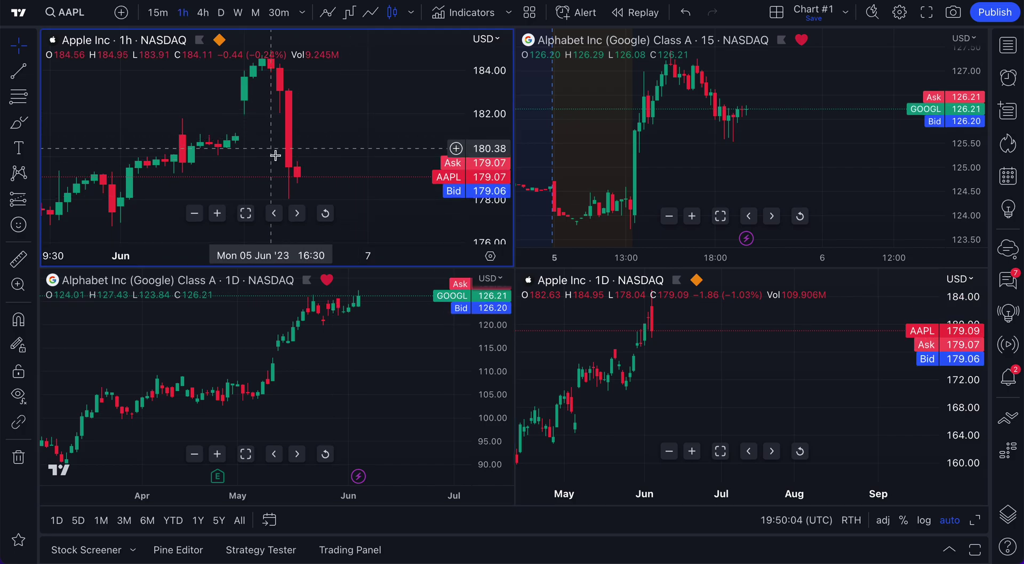
scroll(299, 182, "up", 1)
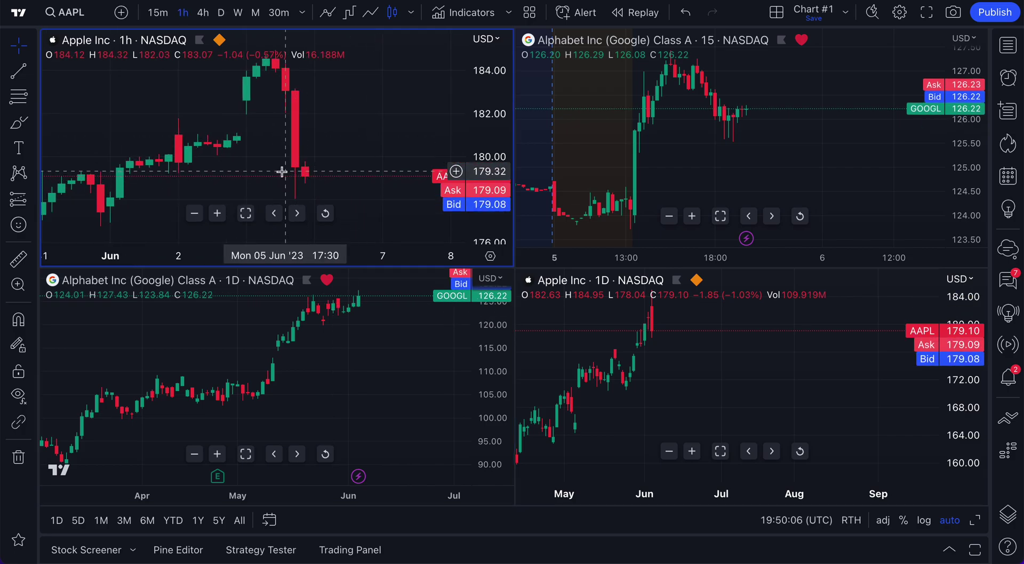
left_click(708, 377)
scroll(699, 406, "up", 2)
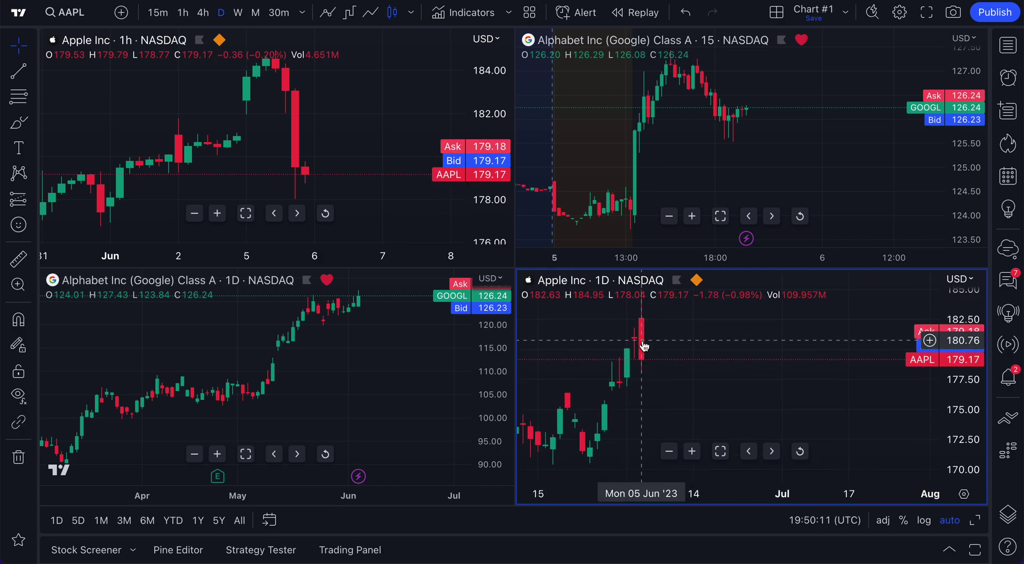
left_click(238, 13)
left_click_drag(696, 389, 864, 423)
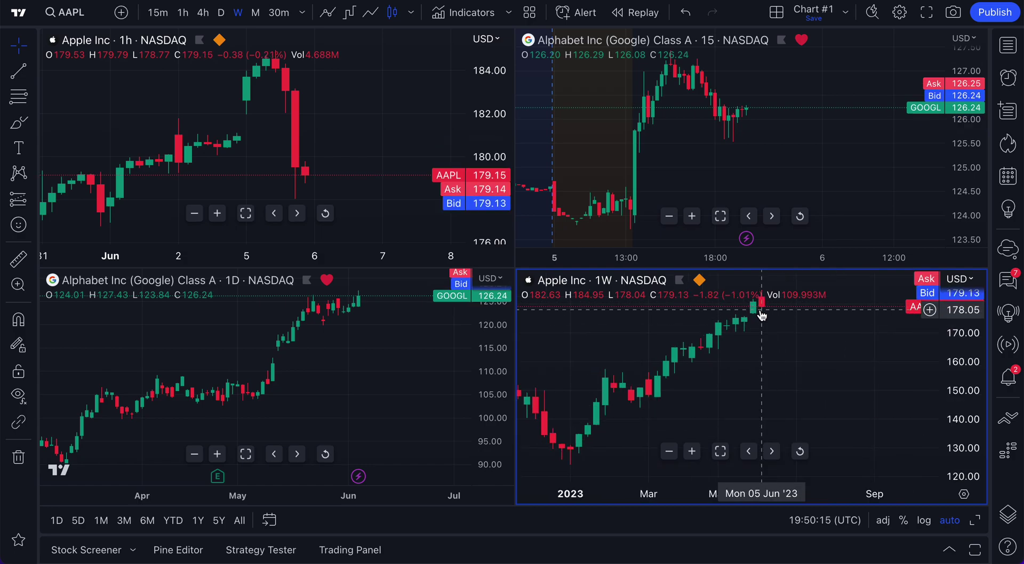
left_click(800, 137)
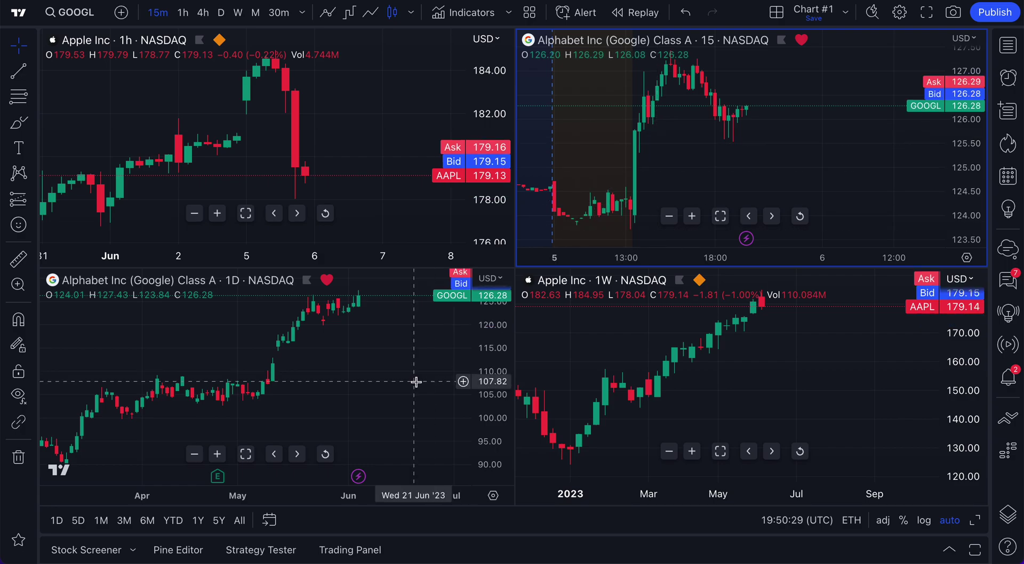
- Review the Sync in layout options across the panes, ending with the AAPL 1h chart active
left_click(373, 394)
left_click(358, 138)
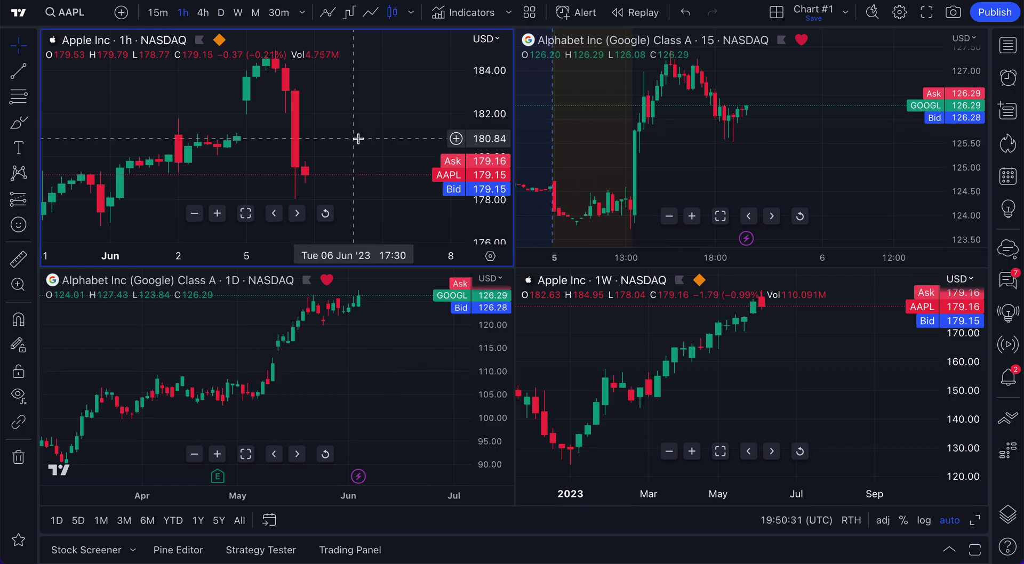
left_click(777, 13)
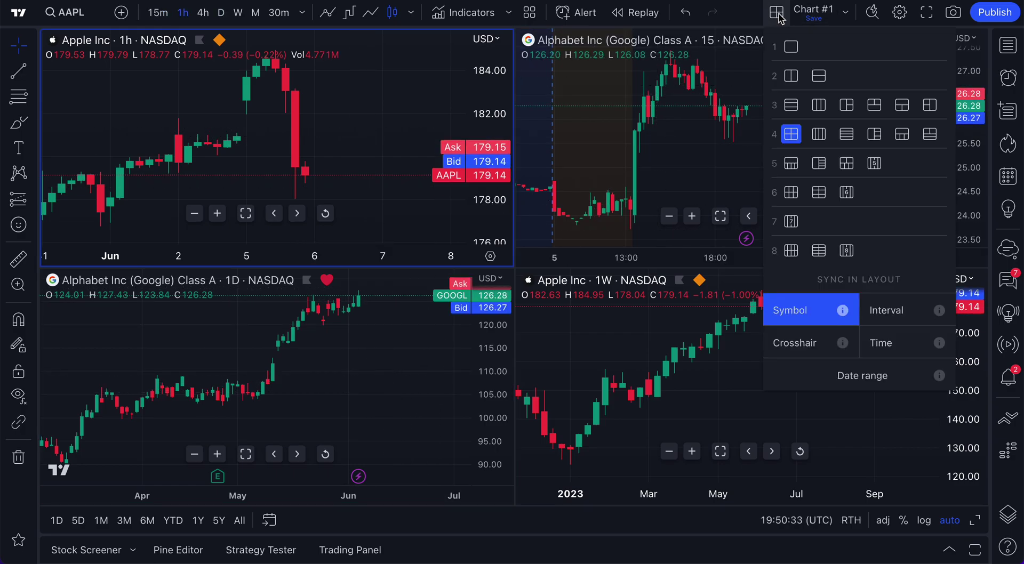
left_click(777, 13)
left_click(798, 98)
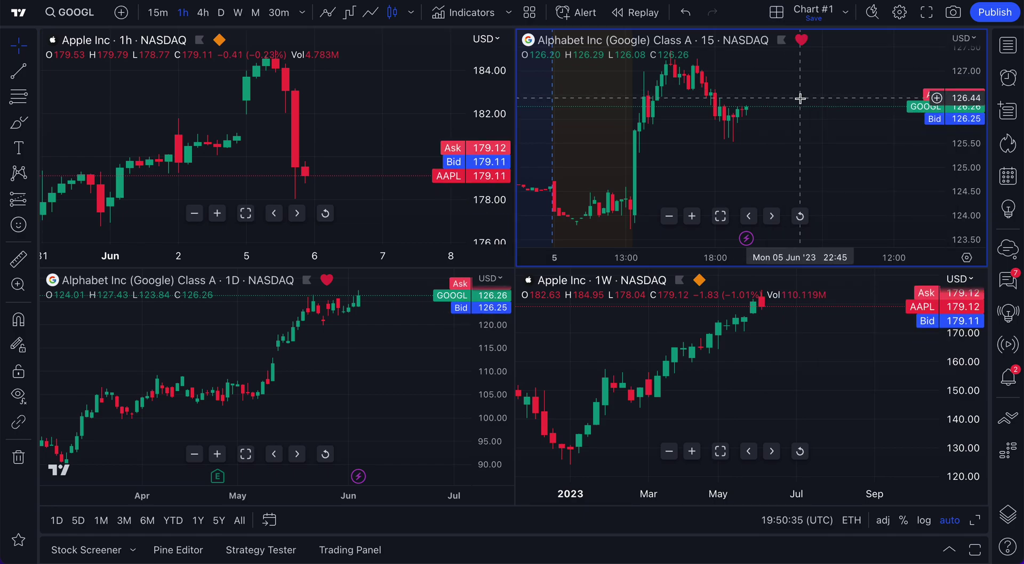
left_click(394, 374)
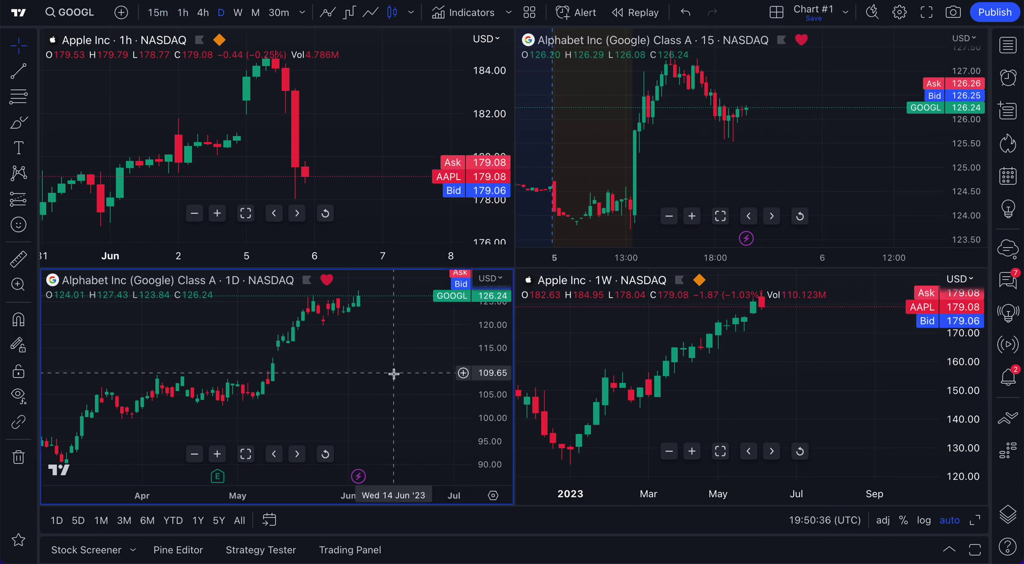
left_click(778, 16)
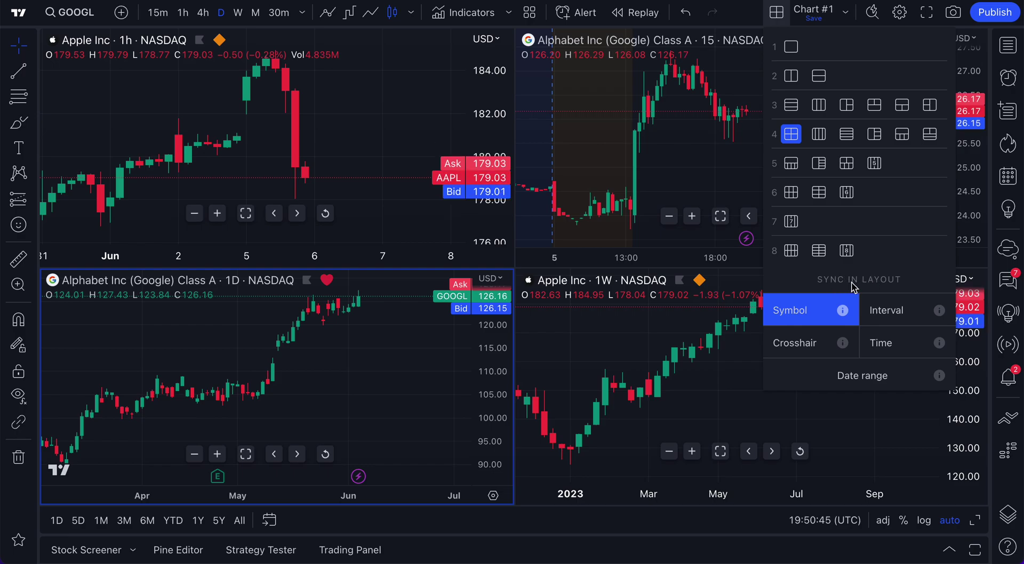
left_click(380, 68)
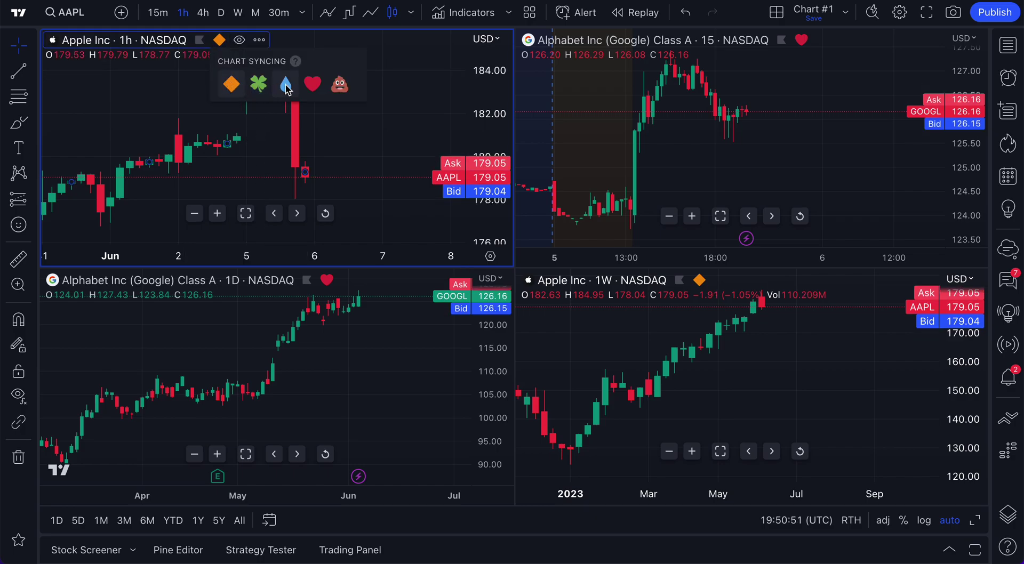
- Keep the AAPL 1h chart in the orange diamond sync group and dismiss the syncing popup
left_click(239, 94)
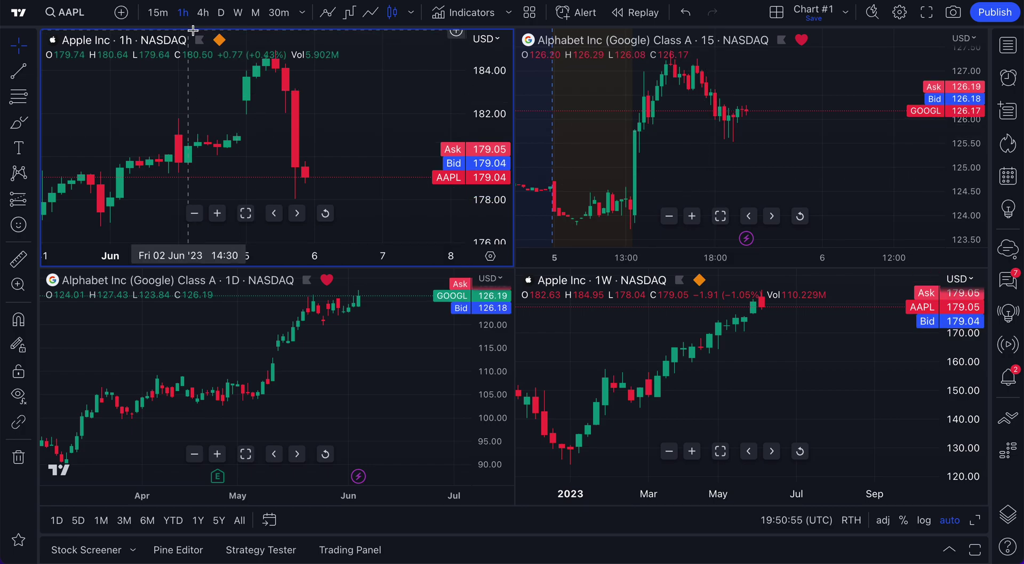
left_click(220, 43)
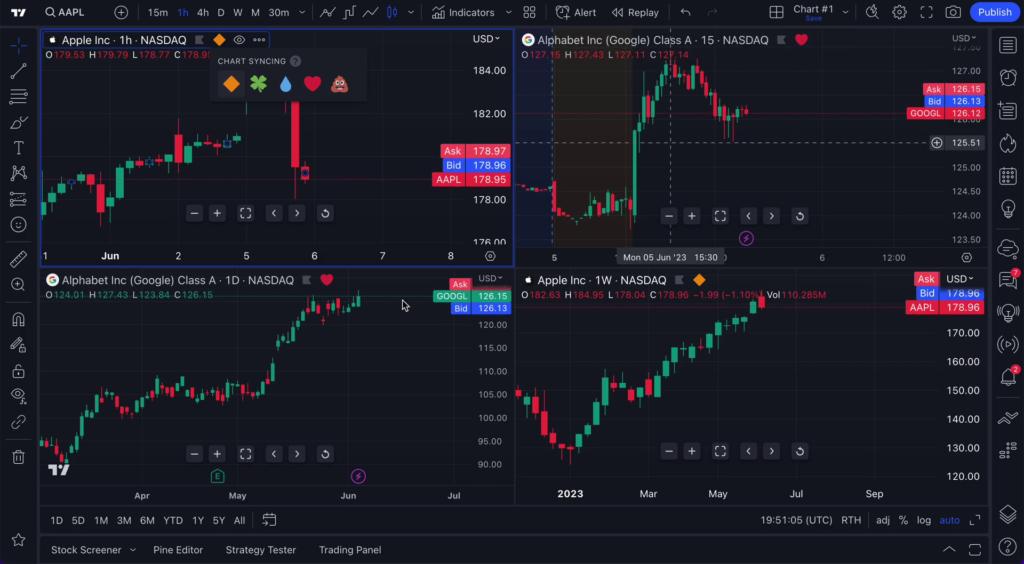
left_click(329, 385)
- Cycle the active pane through GOOGL daily, GOOGL 15m, AAPL 1h and AAPL weekly, ending on AAPL 1h
left_click(401, 371)
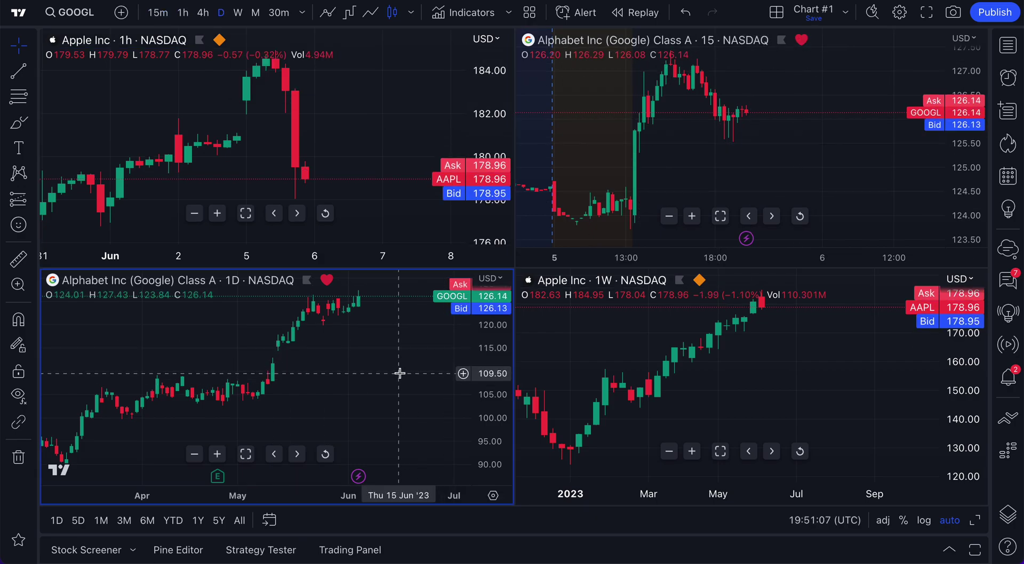
left_click(747, 144)
left_click(387, 340)
left_click(359, 153)
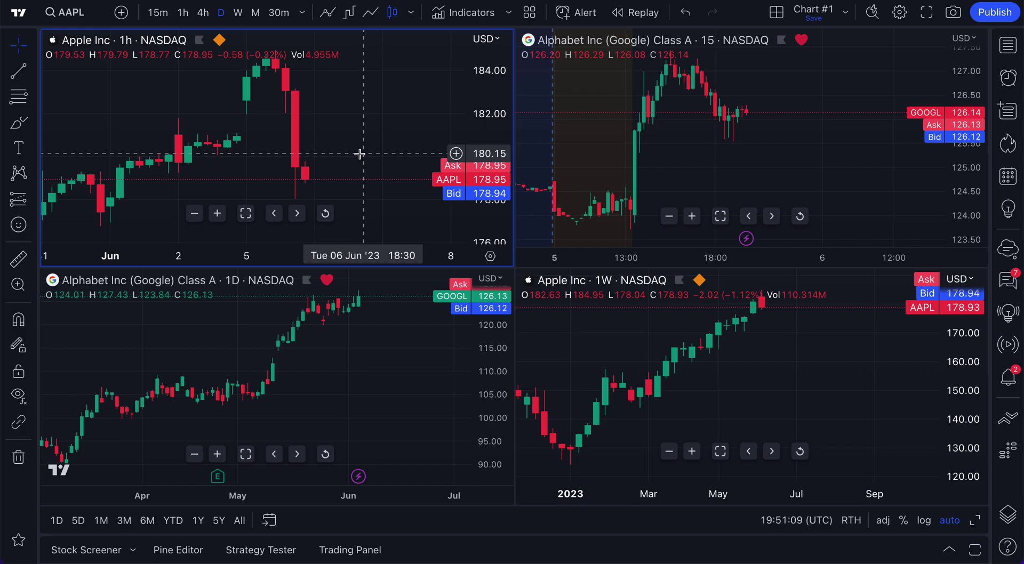
left_click(722, 393)
left_click(446, 202)
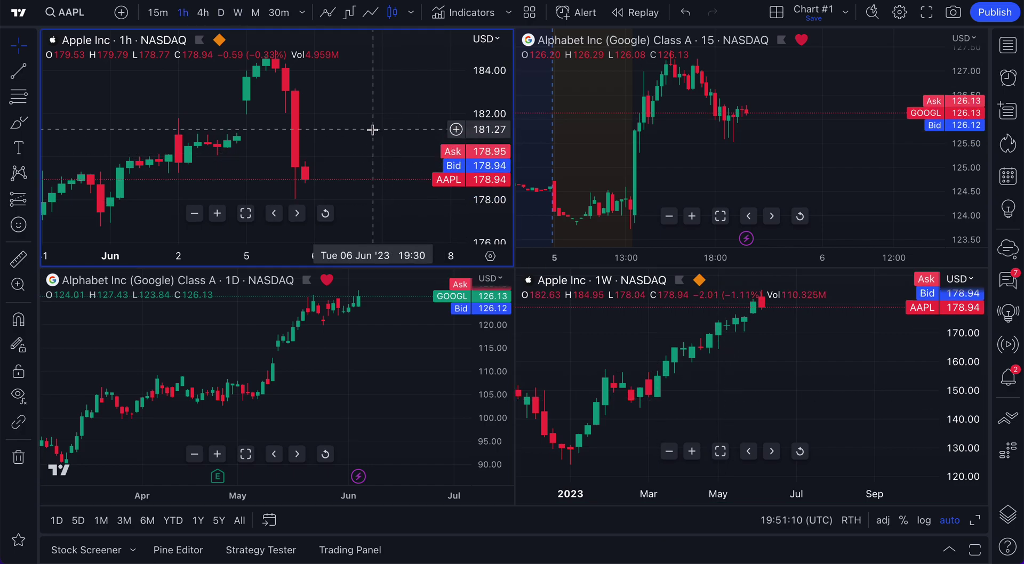